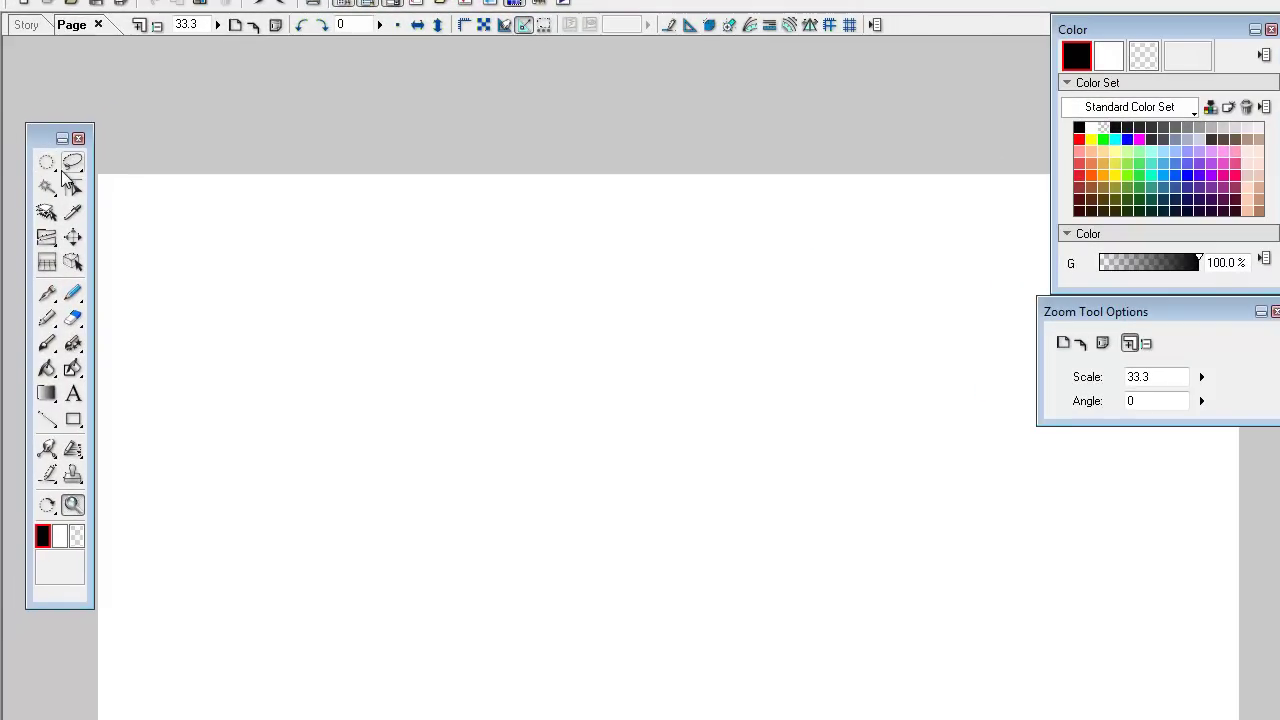
Step: Make a rectangular selection in the upper part of the page with the Select Rectangle tool
{"action": "left_click", "coordinate": [47, 163]}
{"action": "left_click", "coordinate": [73, 163]}
{"action": "left_click", "coordinate": [48, 163]}
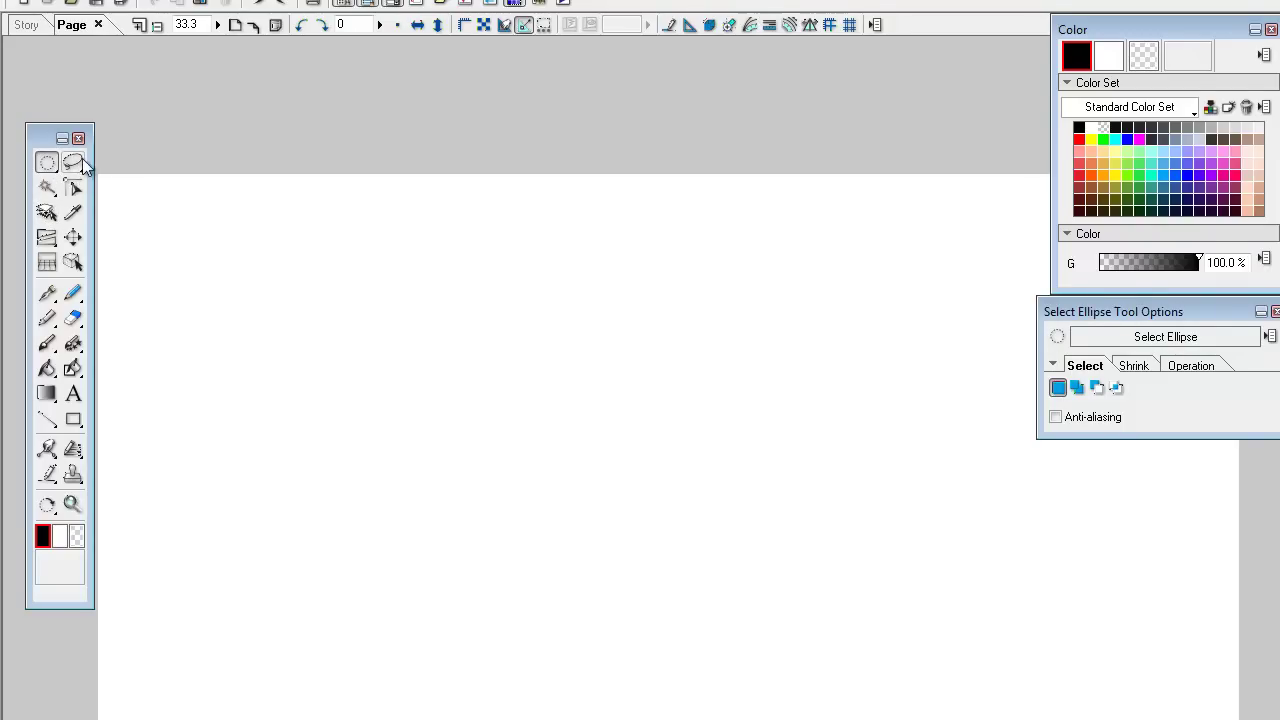
{"action": "left_click", "coordinate": [73, 163]}
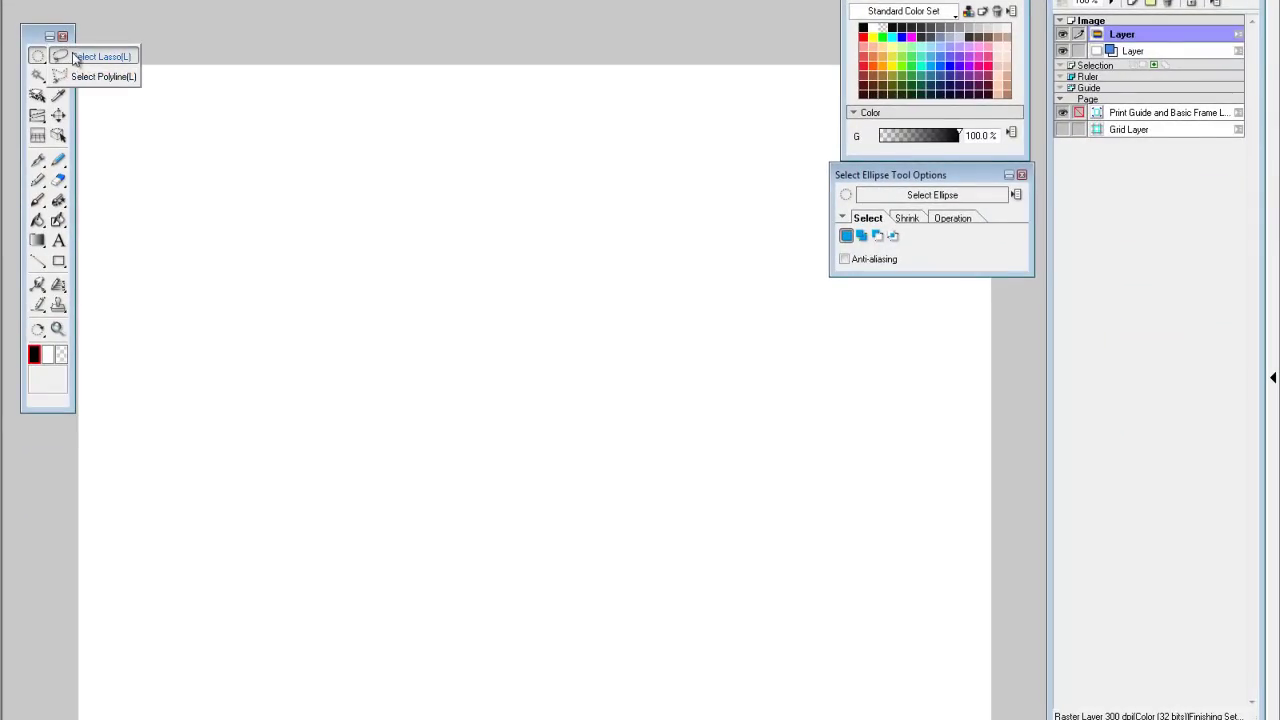
{"action": "left_click", "coordinate": [78, 57]}
{"action": "left_click", "coordinate": [37, 56]}
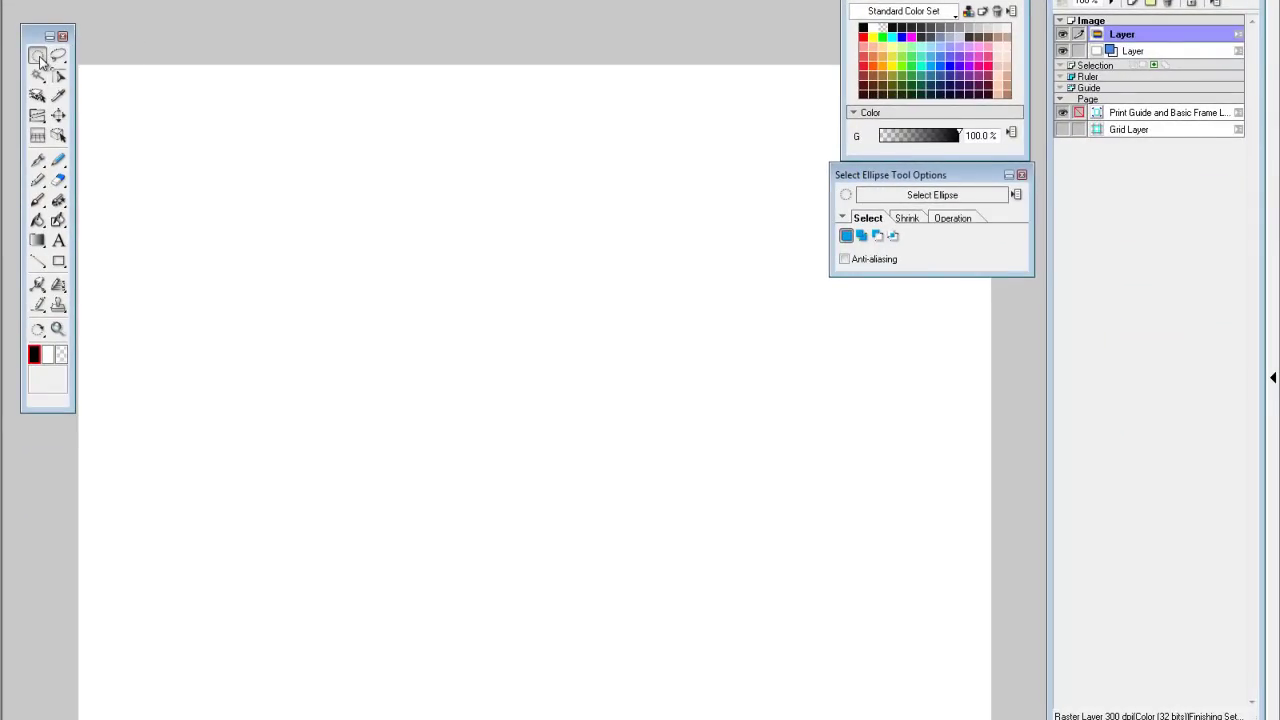
{"action": "left_click", "coordinate": [38, 58]}
{"action": "left_click", "coordinate": [60, 36]}
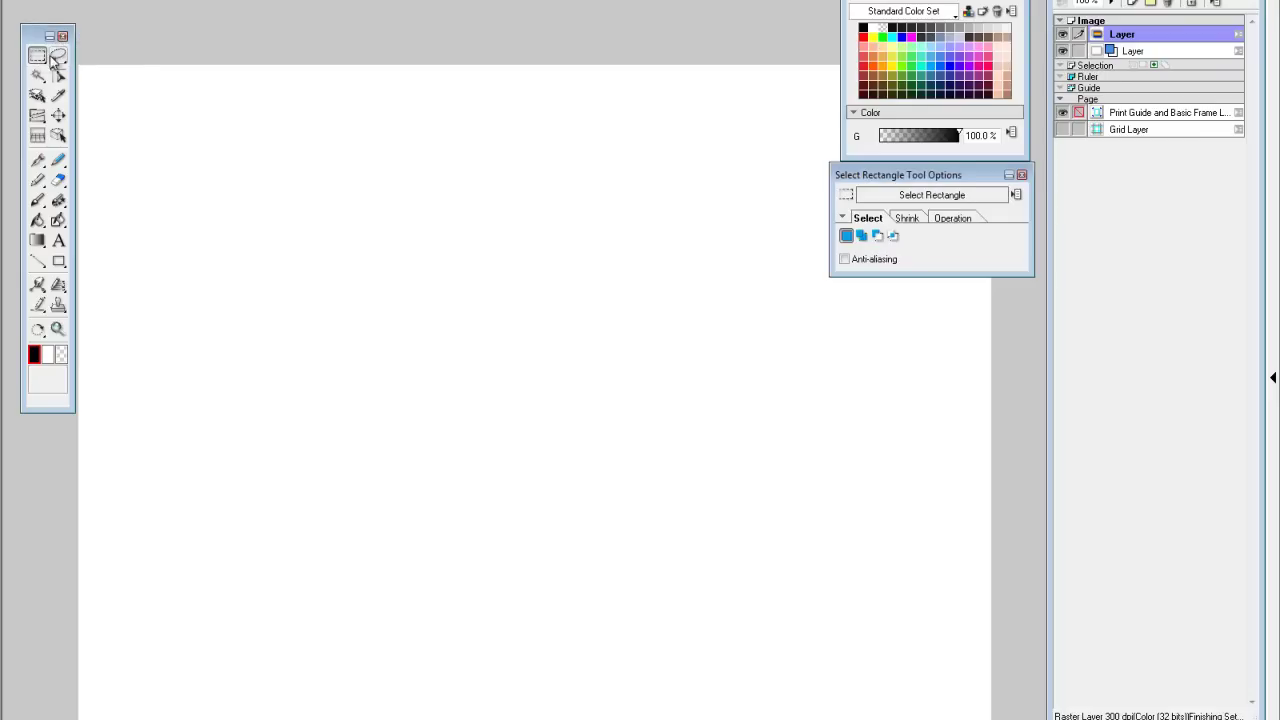
{"action": "left_click_drag", "start_coordinate": [183, 149], "coordinate": [446, 407]}
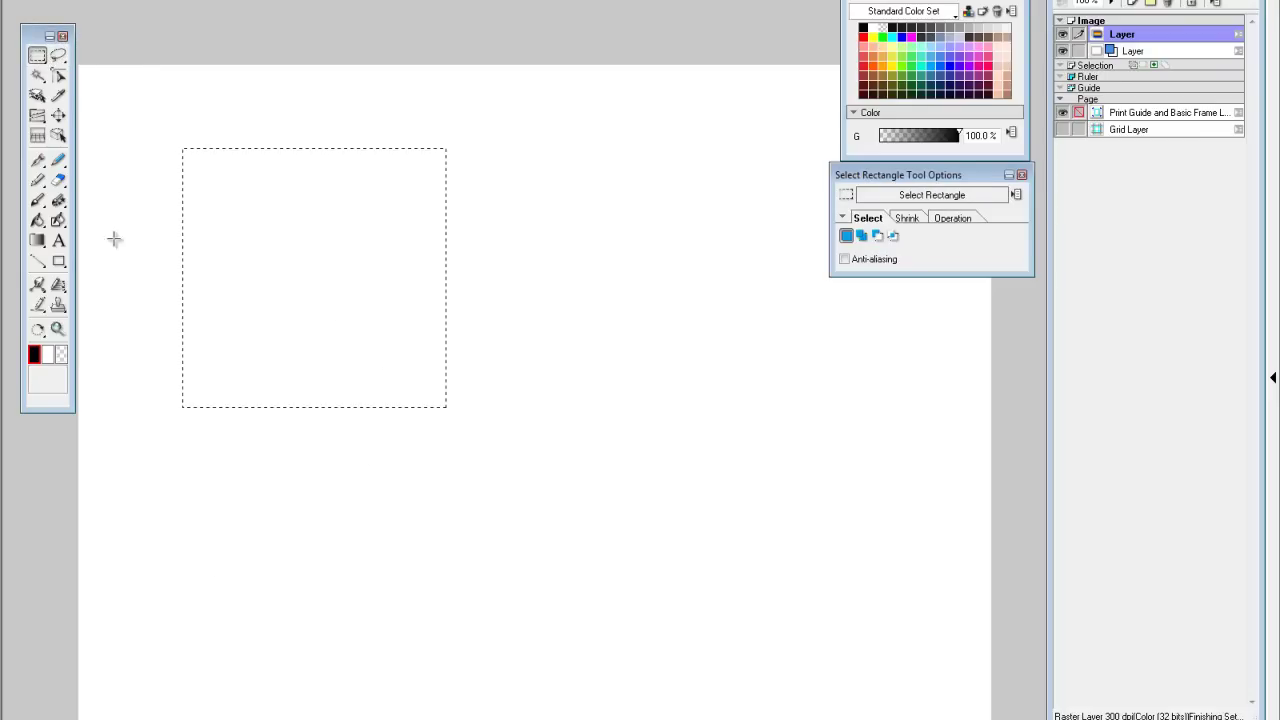
Step: Build a combined selection from four circular areas with the Select Ellipse tool, and clear it
{"action": "left_click", "coordinate": [40, 60]}
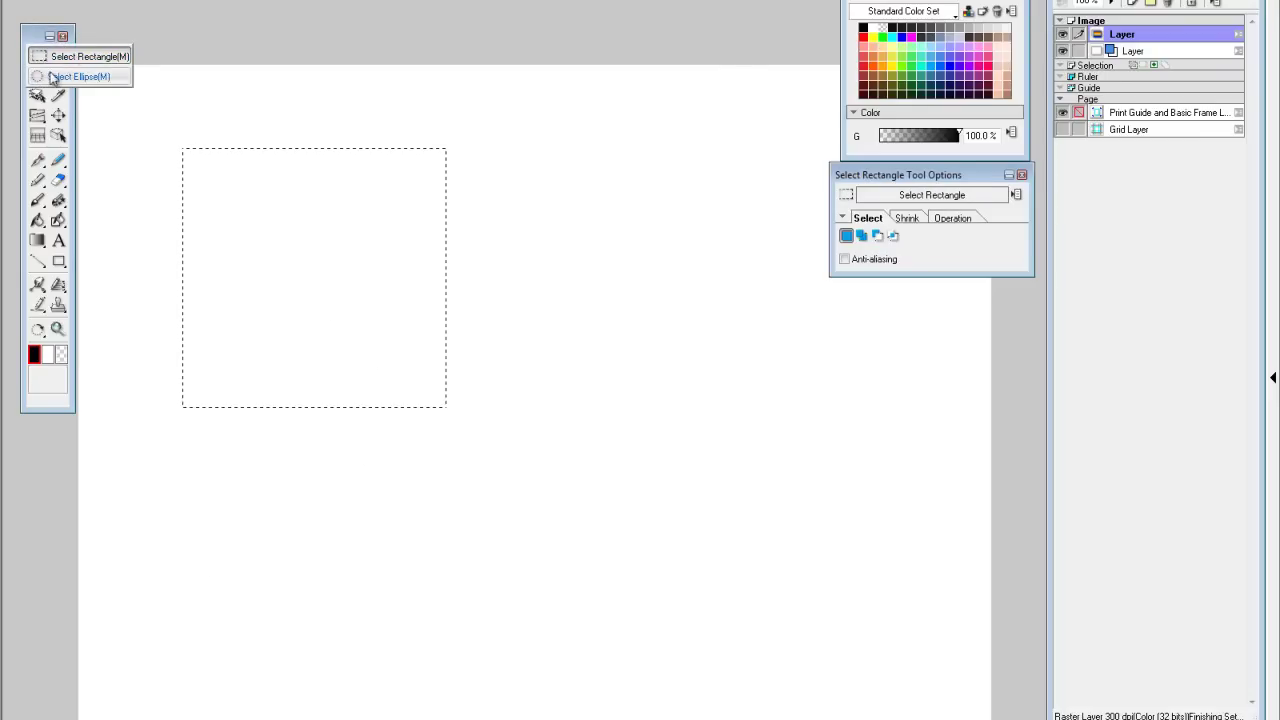
{"action": "left_click", "coordinate": [84, 76]}
{"action": "left_click_drag", "start_coordinate": [120, 106], "coordinate": [246, 218]}
{"action": "left_click_drag", "start_coordinate": [254, 116], "coordinate": [449, 283]}
{"action": "left_click_drag", "start_coordinate": [440, 133], "coordinate": [622, 329]}
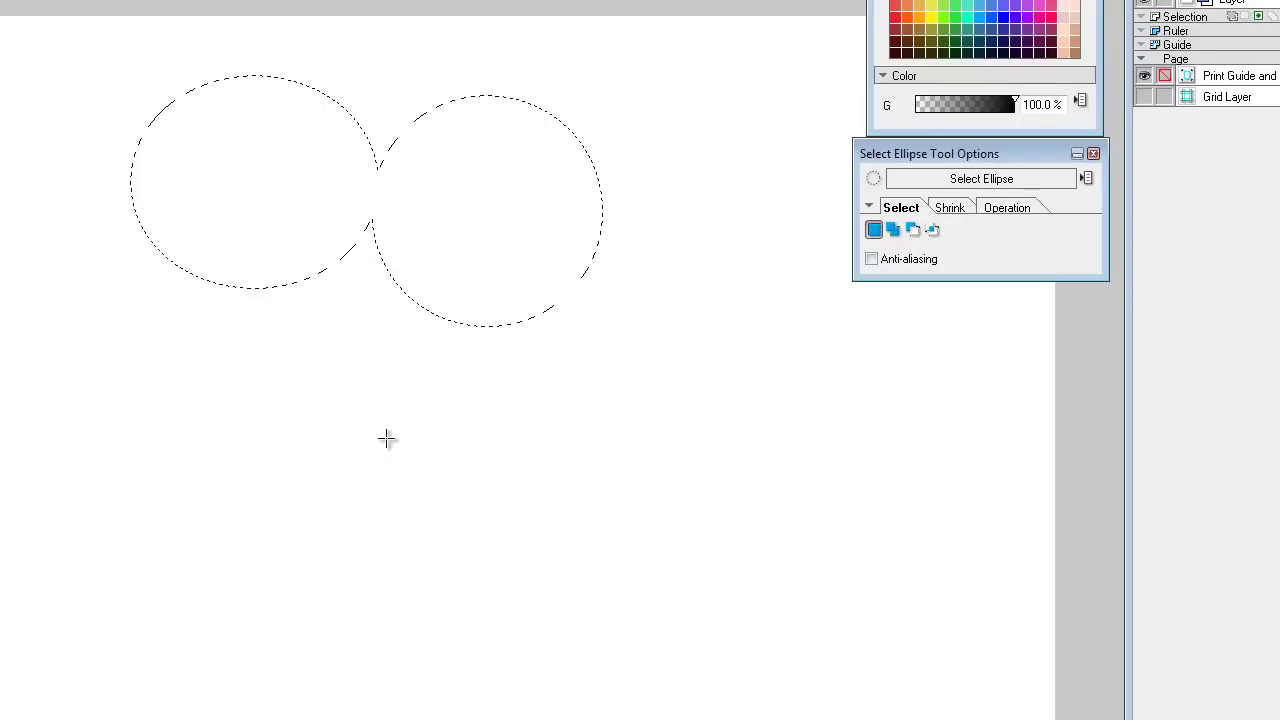
{"action": "left_click_drag", "start_coordinate": [266, 214], "coordinate": [468, 418]}
{"action": "left_click_drag", "start_coordinate": [57, 271], "coordinate": [258, 474]}
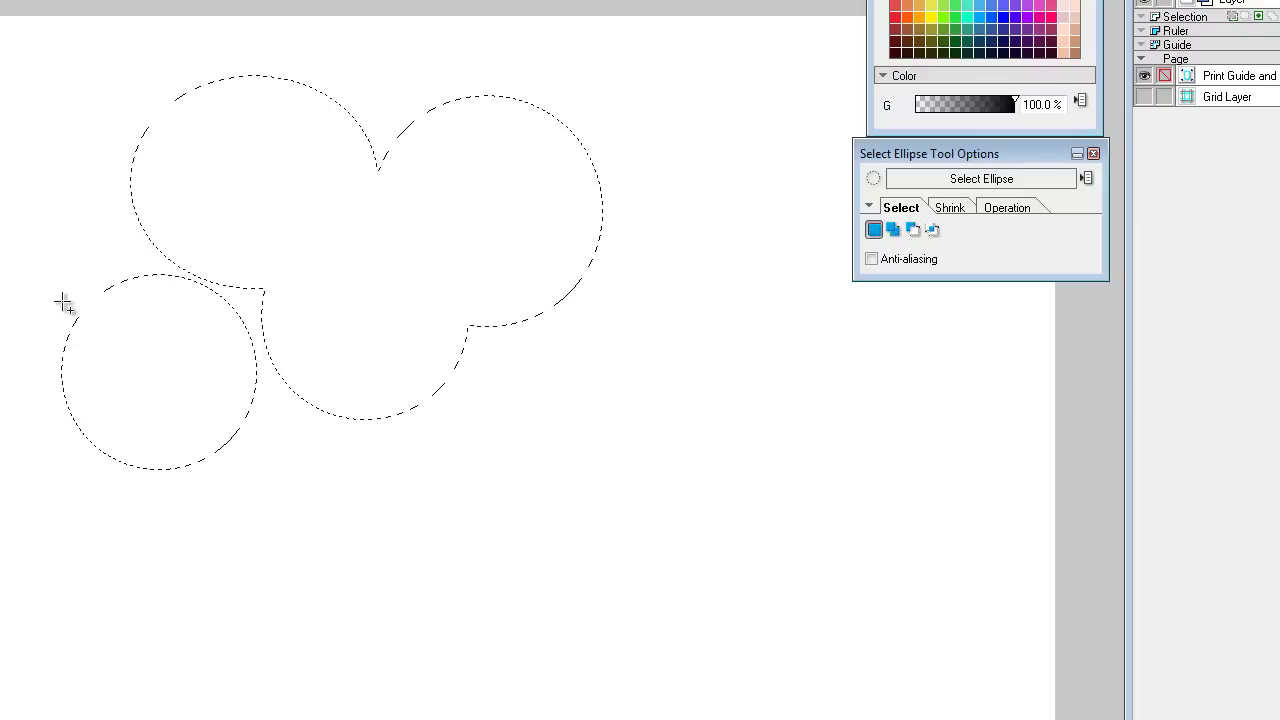
{"action": "left_click", "coordinate": [157, 231]}
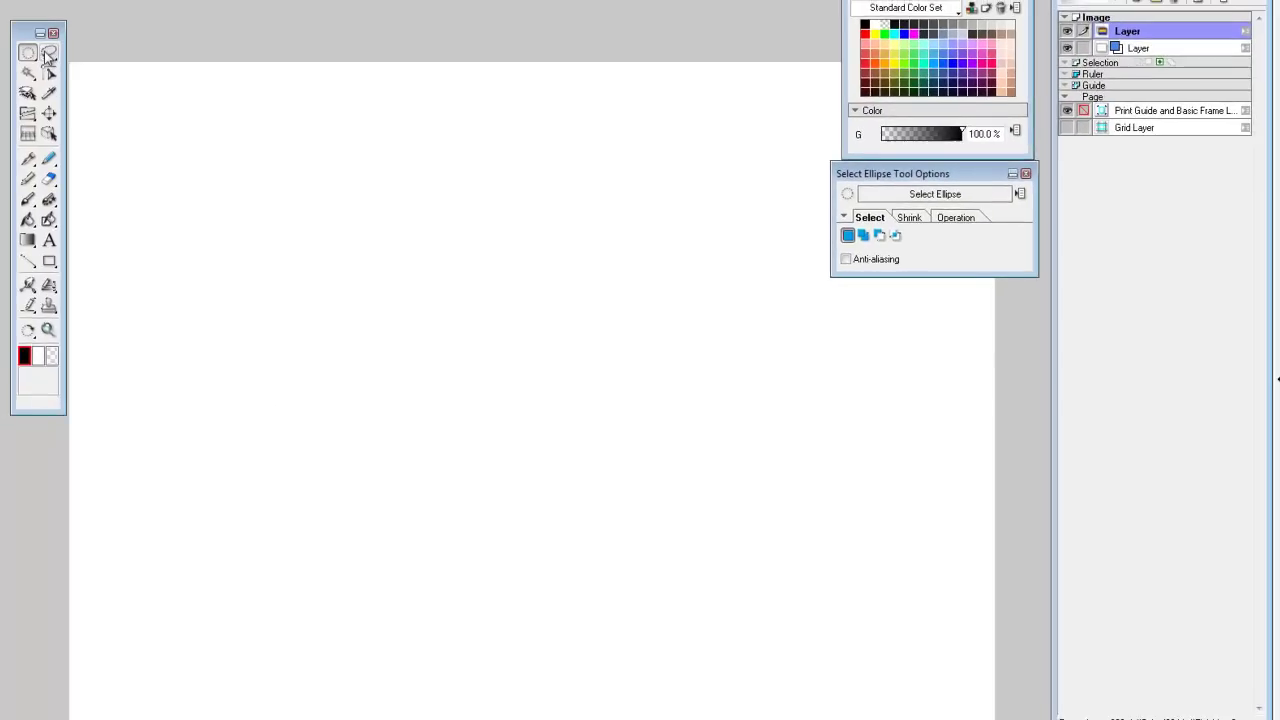
Step: Outline a freehand area near the top of the page with the Select Lasso tool
{"action": "left_click", "coordinate": [57, 60]}
{"action": "left_click", "coordinate": [100, 57]}
{"action": "mouse_move", "coordinate": [286, 143]}
{"action": "left_mouse_down"}
{"action": "mouse_move", "coordinate": [255, 140]}
{"action": "mouse_move", "coordinate": [317, 320]}
{"action": "mouse_move", "coordinate": [276, 185]}
{"action": "left_mouse_up"}
Step: Outline an irregular many-sided selection near the page's upper corner with the Select Polyline tool
{"action": "left_click", "coordinate": [58, 57]}
{"action": "left_click", "coordinate": [100, 78]}
{"action": "left_click", "coordinate": [141, 118]}
{"action": "left_click", "coordinate": [123, 185]}
{"action": "left_click", "coordinate": [122, 212]}
{"action": "left_click", "coordinate": [137, 245]}
{"action": "left_click", "coordinate": [195, 276]}
{"action": "left_click", "coordinate": [249, 276]}
{"action": "left_click", "coordinate": [271, 240]}
{"action": "double_click", "coordinate": [240, 111]}
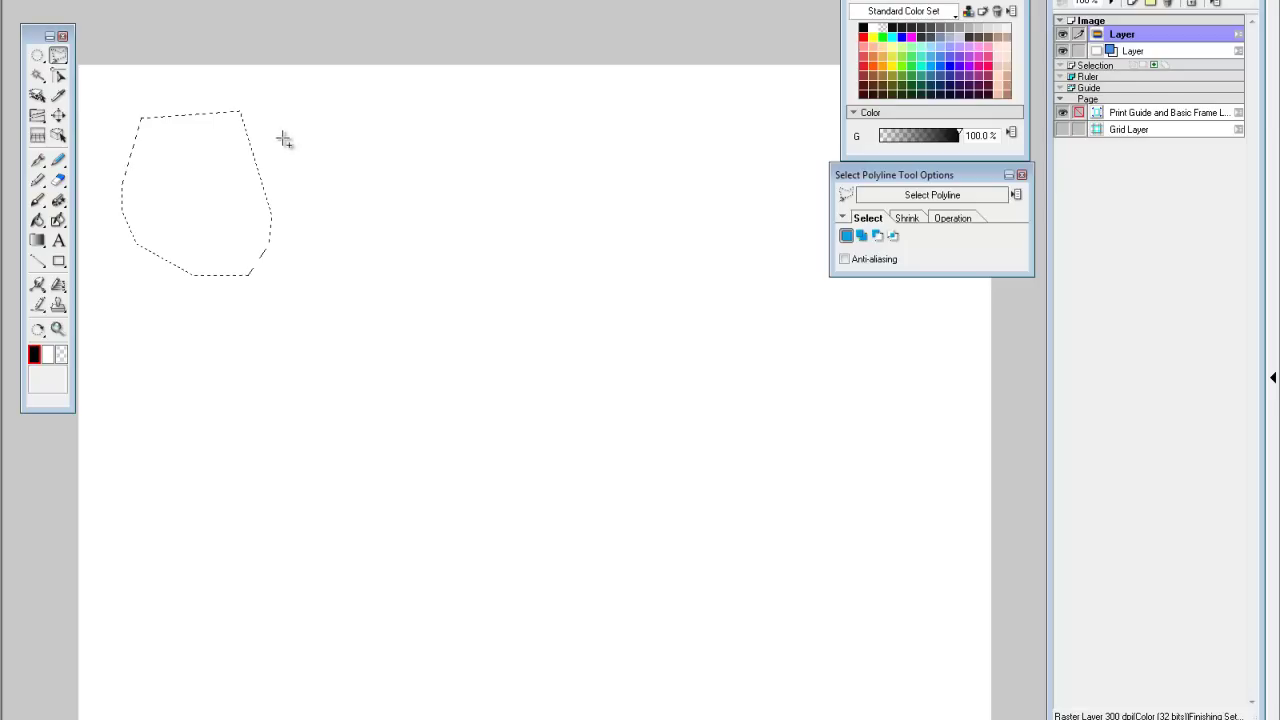
Step: Add a smaller overlapping polygon to the side of the existing polyline selection
{"action": "left_click", "coordinate": [280, 133]}
{"action": "left_click", "coordinate": [246, 163]}
{"action": "left_click", "coordinate": [246, 229]}
{"action": "left_click", "coordinate": [337, 211]}
{"action": "left_click", "coordinate": [337, 180]}
{"action": "double_click", "coordinate": [328, 133]}
Step: Subtract a polygonal area from the lower part of the added polygon in the selection
{"action": "left_click", "coordinate": [285, 268]}
{"action": "left_click", "coordinate": [264, 217]}
{"action": "left_click", "coordinate": [299, 183]}
{"action": "left_click", "coordinate": [353, 183]}
{"action": "double_click", "coordinate": [338, 245]}
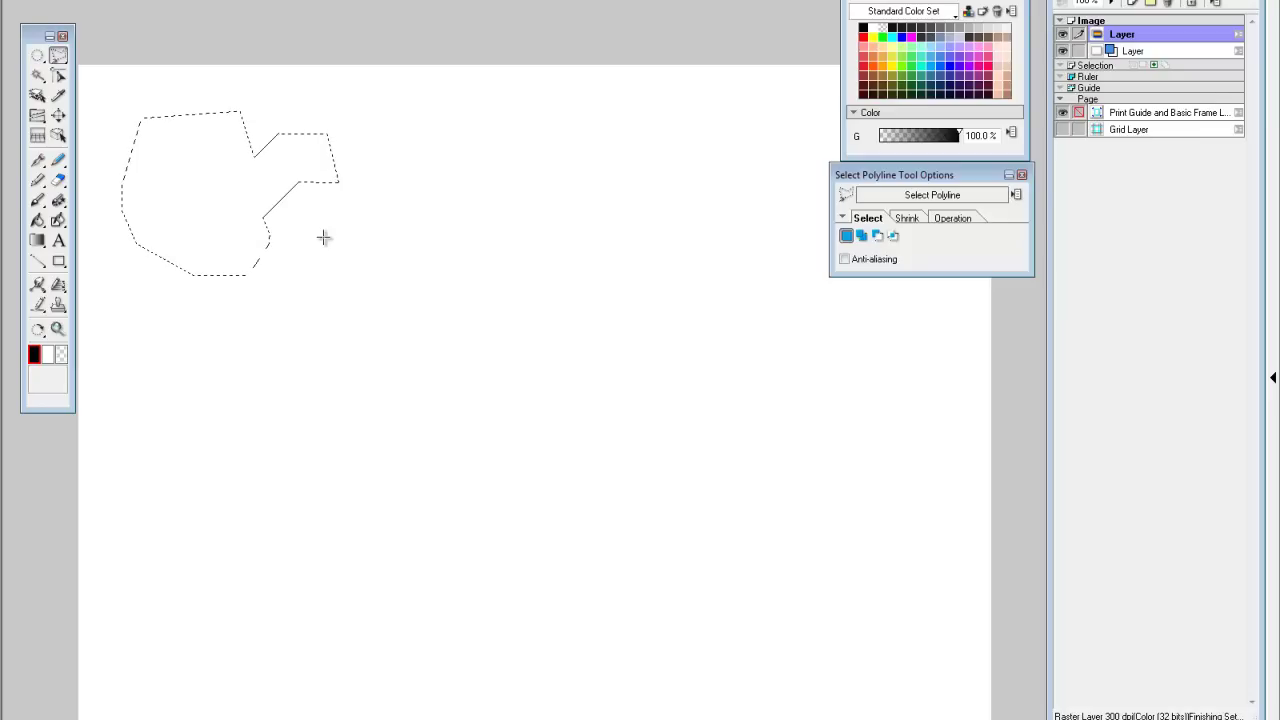
Step: Select the whole blank page with the Magic Wand tool and clear the selection
{"action": "left_click", "coordinate": [37, 75]}
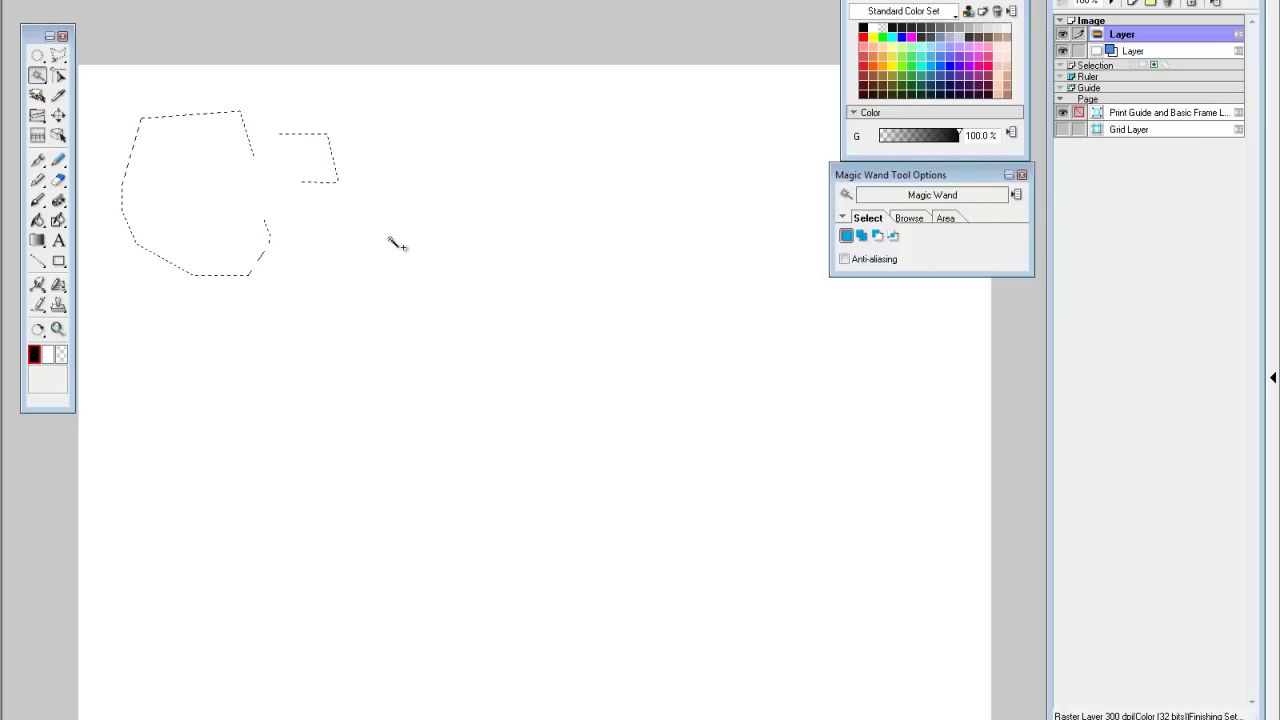
{"action": "left_click", "coordinate": [320, 338]}
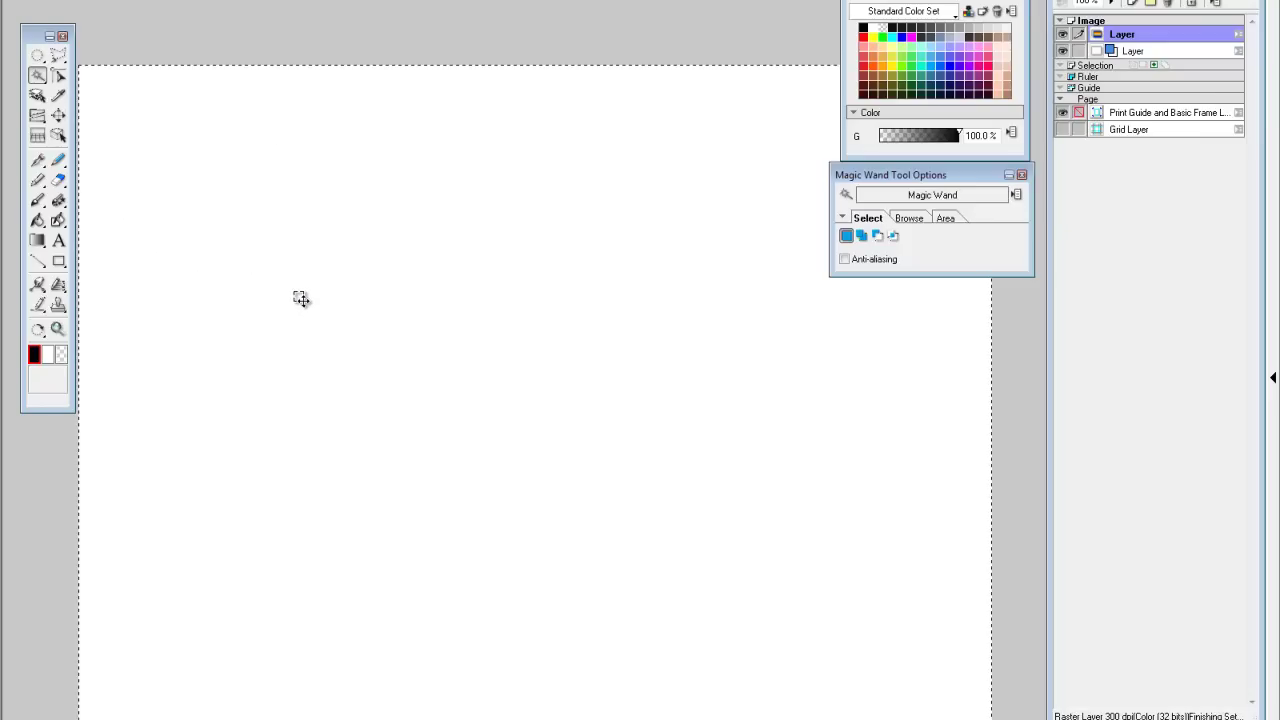
{"action": "key", "text": "ctrl+d"}
Step: View the options of the Object Selector and Select Layer tools
{"action": "left_click", "coordinate": [58, 76]}
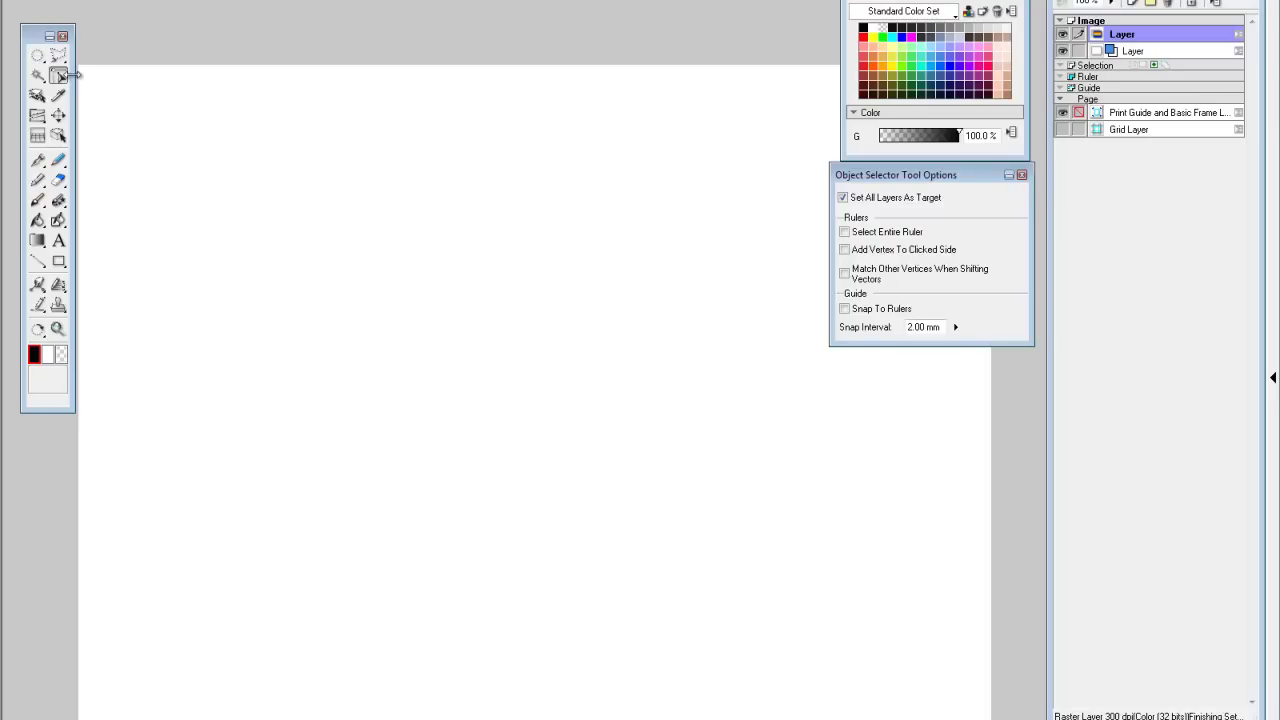
{"action": "left_click", "coordinate": [37, 95]}
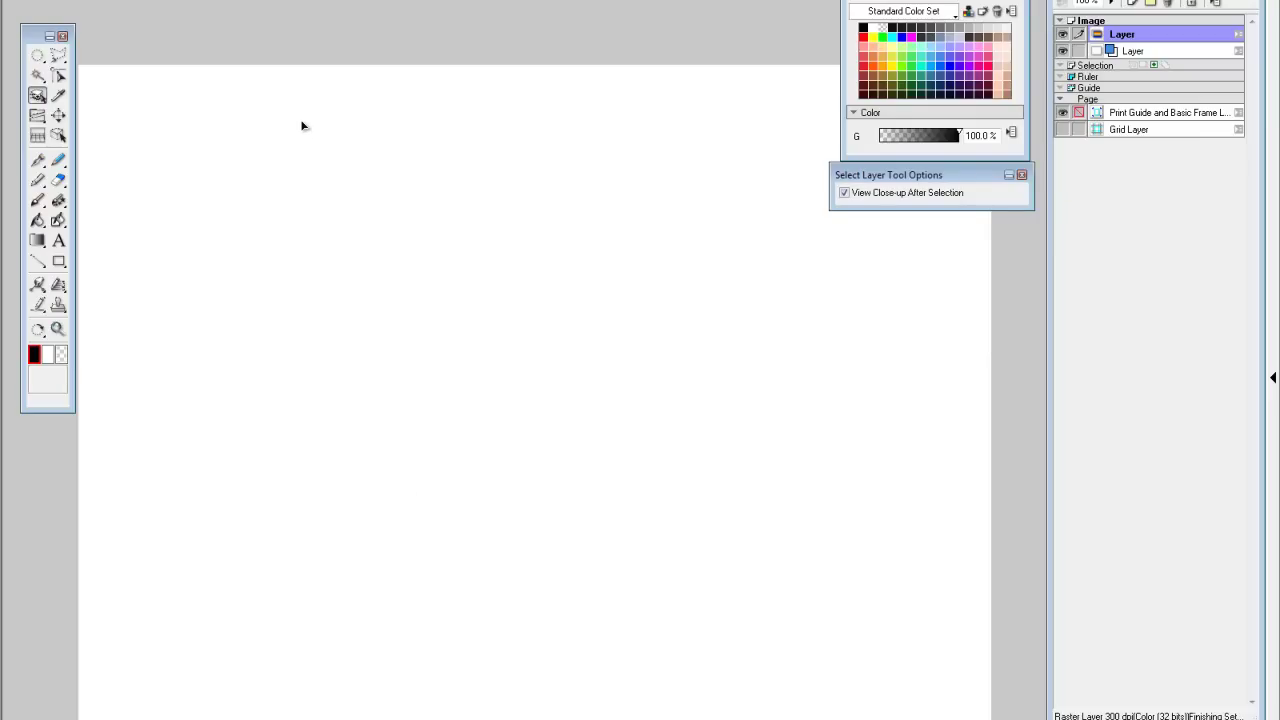
Step: Draw a large looping black line on the current raster layer with the Maru pen
{"action": "left_click", "coordinate": [37, 160]}
{"action": "mouse_move", "coordinate": [393, 172]}
{"action": "left_mouse_down"}
{"action": "mouse_move", "coordinate": [392, 415]}
{"action": "mouse_move", "coordinate": [411, 149]}
{"action": "mouse_move", "coordinate": [357, 177]}
{"action": "left_mouse_up"}
Step: Add a new layer named "+" and scribble overlapping loops on it beside the first drawing with the Maru pen
{"action": "left_click", "coordinate": [1131, 4]}
{"action": "key", "text": "BackSpace"}
{"action": "key", "text": "Return"}
{"action": "key", "text": "space"}
{"action": "mouse_move", "coordinate": [523, 263]}
{"action": "left_mouse_down"}
{"action": "mouse_move", "coordinate": [459, 265]}
{"action": "mouse_move", "coordinate": [463, 311]}
{"action": "mouse_move", "coordinate": [446, 286]}
{"action": "mouse_move", "coordinate": [391, 433]}
{"action": "left_mouse_up"}
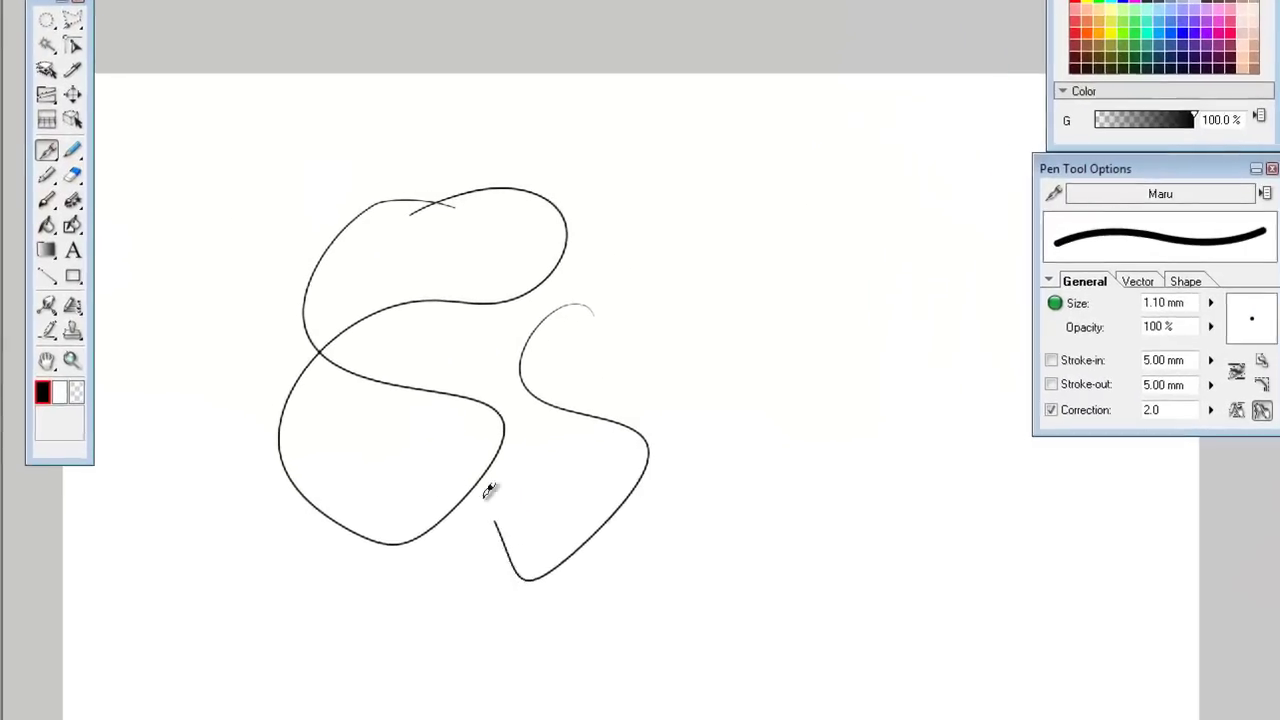
{"action": "mouse_move", "coordinate": [489, 490]}
{"action": "left_mouse_down"}
{"action": "mouse_move", "coordinate": [631, 349]}
{"action": "mouse_move", "coordinate": [546, 469]}
{"action": "mouse_move", "coordinate": [629, 449]}
{"action": "left_mouse_up"}
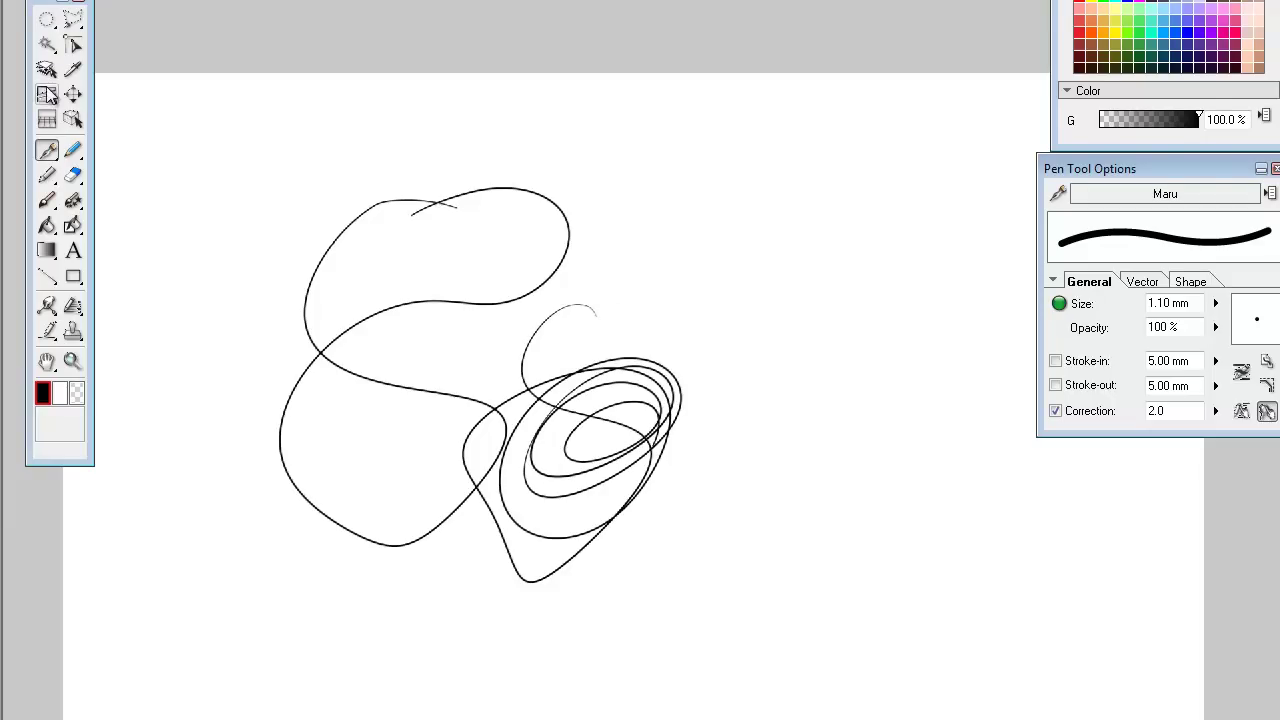
Step: Pick the first drawing's layer on the page with the Select Layer tool, add the "+" layer to the selection, and delete both layers
{"action": "left_click", "coordinate": [47, 94]}
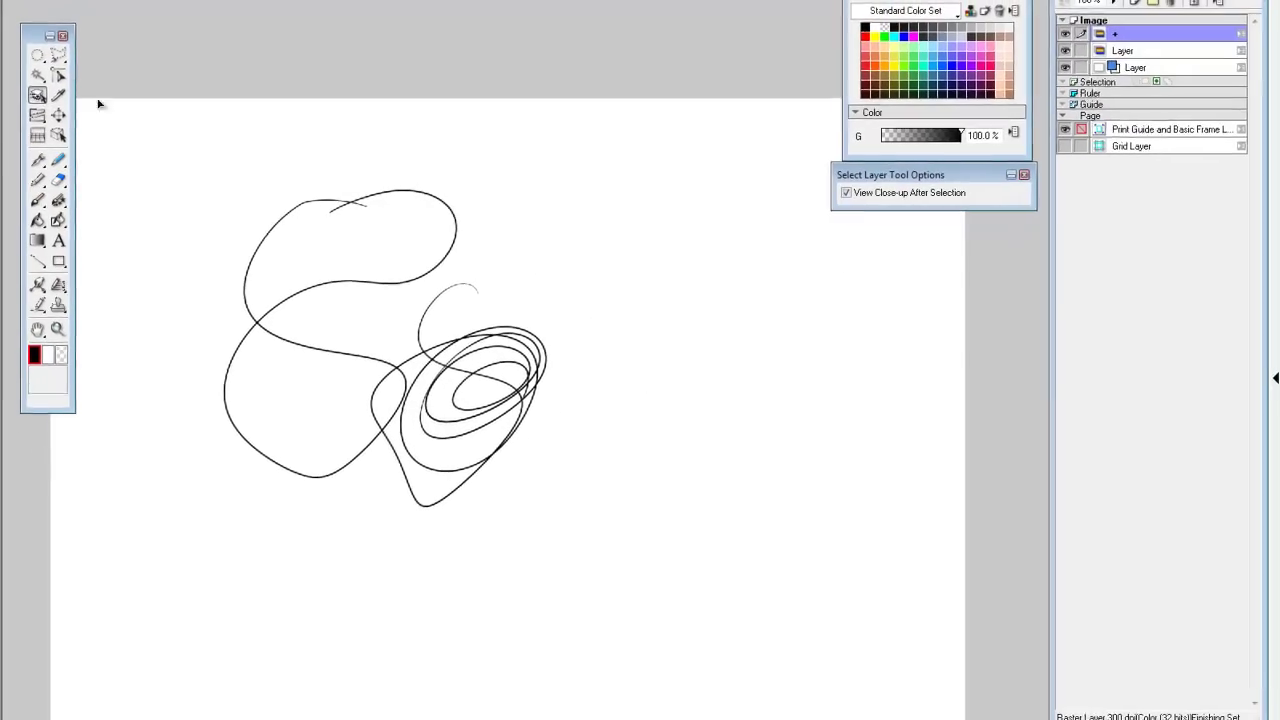
{"action": "left_click", "coordinate": [283, 304]}
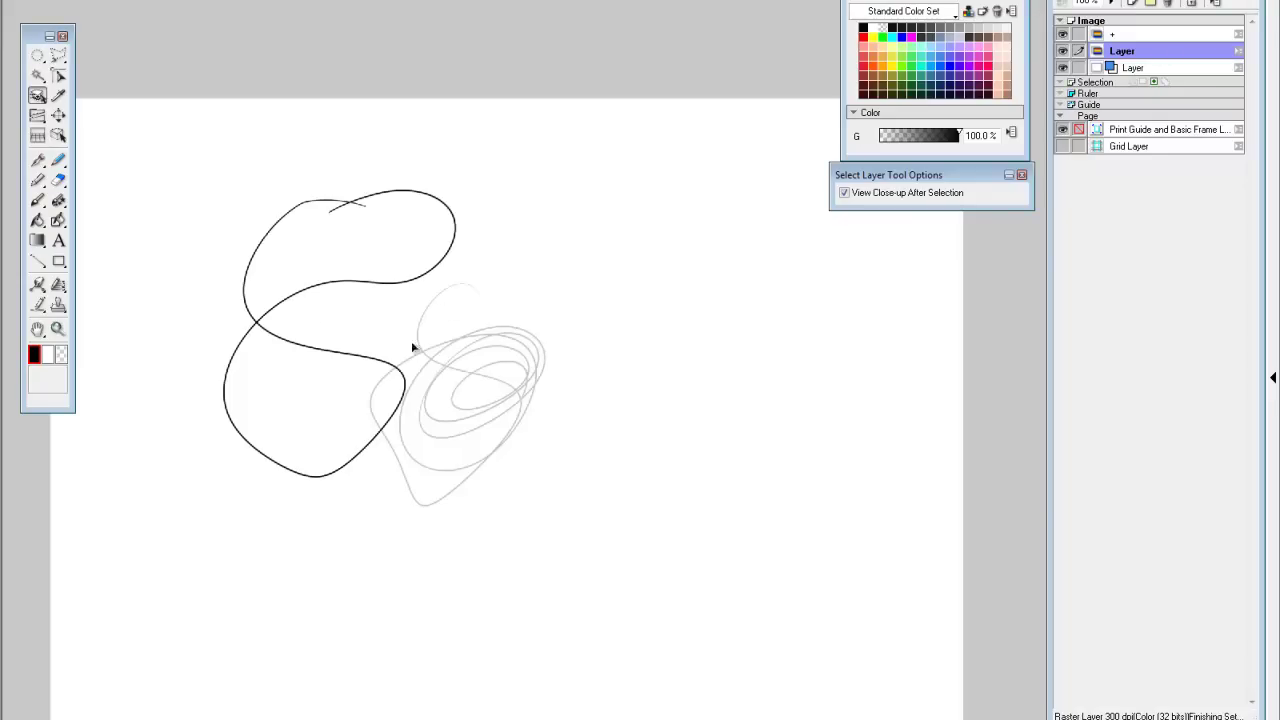
{"action": "left_click", "coordinate": [1137, 35], "text": "ctrl"}
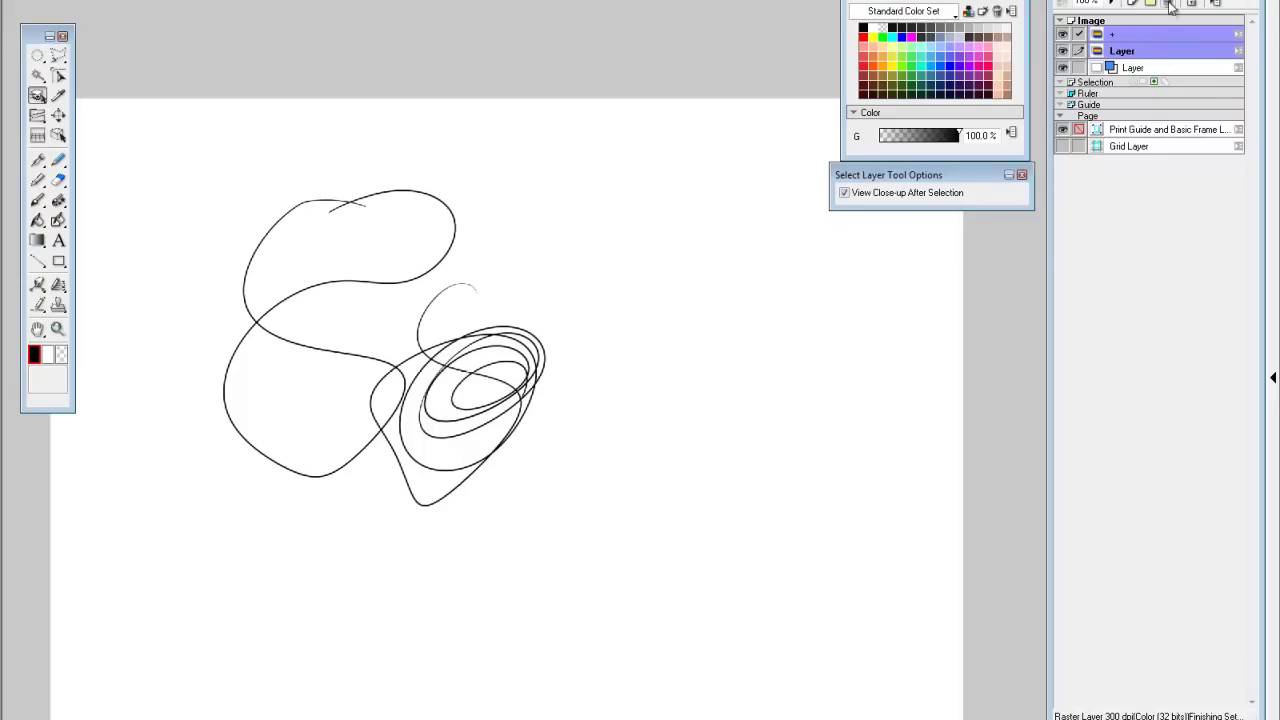
{"action": "left_click", "coordinate": [1173, 4]}
{"action": "key", "text": "Return"}
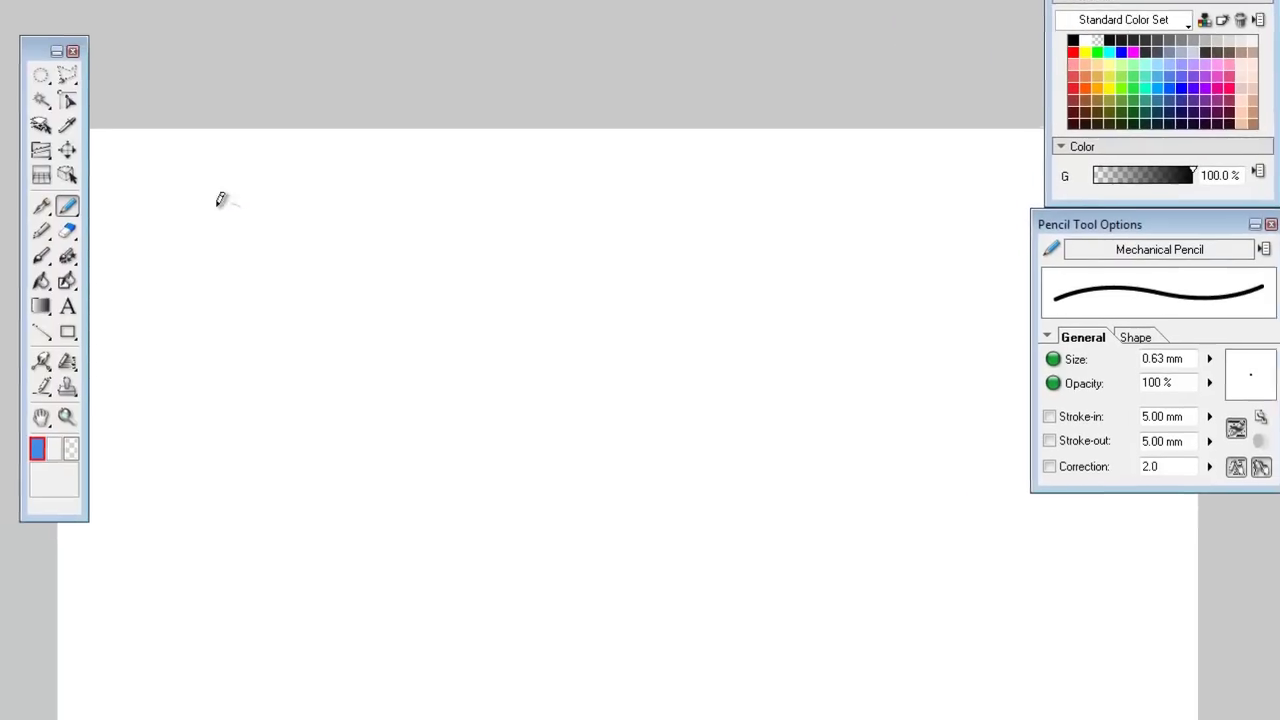
Step: Draw a long curving blue line down the page on the sketch layer with the 0.63 mm Mechanical Pencil
{"action": "mouse_move", "coordinate": [245, 202]}
{"action": "left_mouse_down"}
{"action": "mouse_move", "coordinate": [292, 299]}
{"action": "mouse_move", "coordinate": [270, 408]}
{"action": "mouse_move", "coordinate": [247, 436]}
{"action": "mouse_move", "coordinate": [348, 487]}
{"action": "left_mouse_up"}
{"action": "key", "text": "ctrl+space"}
{"action": "mouse_move", "coordinate": [194, 220]}
{"action": "left_mouse_down"}
{"action": "mouse_move", "coordinate": [286, 320]}
{"action": "mouse_move", "coordinate": [366, 378]}
{"action": "left_mouse_up"}
{"action": "mouse_move", "coordinate": [501, 371]}
{"action": "left_mouse_down"}
{"action": "mouse_move", "coordinate": [400, 360]}
{"action": "mouse_move", "coordinate": [557, 451]}
{"action": "mouse_move", "coordinate": [555, 465]}
{"action": "left_mouse_up"}
Step: Set the Mechanical Pencil size to 1.44 mm and scribble a thick blue patch over the curving line
{"action": "left_click_drag", "start_coordinate": [1261, 367], "coordinate": [1262, 362]}
{"action": "mouse_move", "coordinate": [614, 160]}
{"action": "left_mouse_down"}
{"action": "mouse_move", "coordinate": [649, 517]}
{"action": "mouse_move", "coordinate": [529, 403]}
{"action": "mouse_move", "coordinate": [699, 353]}
{"action": "mouse_move", "coordinate": [591, 357]}
{"action": "mouse_move", "coordinate": [726, 420]}
{"action": "mouse_move", "coordinate": [764, 462]}
{"action": "mouse_move", "coordinate": [523, 434]}
{"action": "left_mouse_up"}
{"action": "key", "text": "ctrl+minus"}
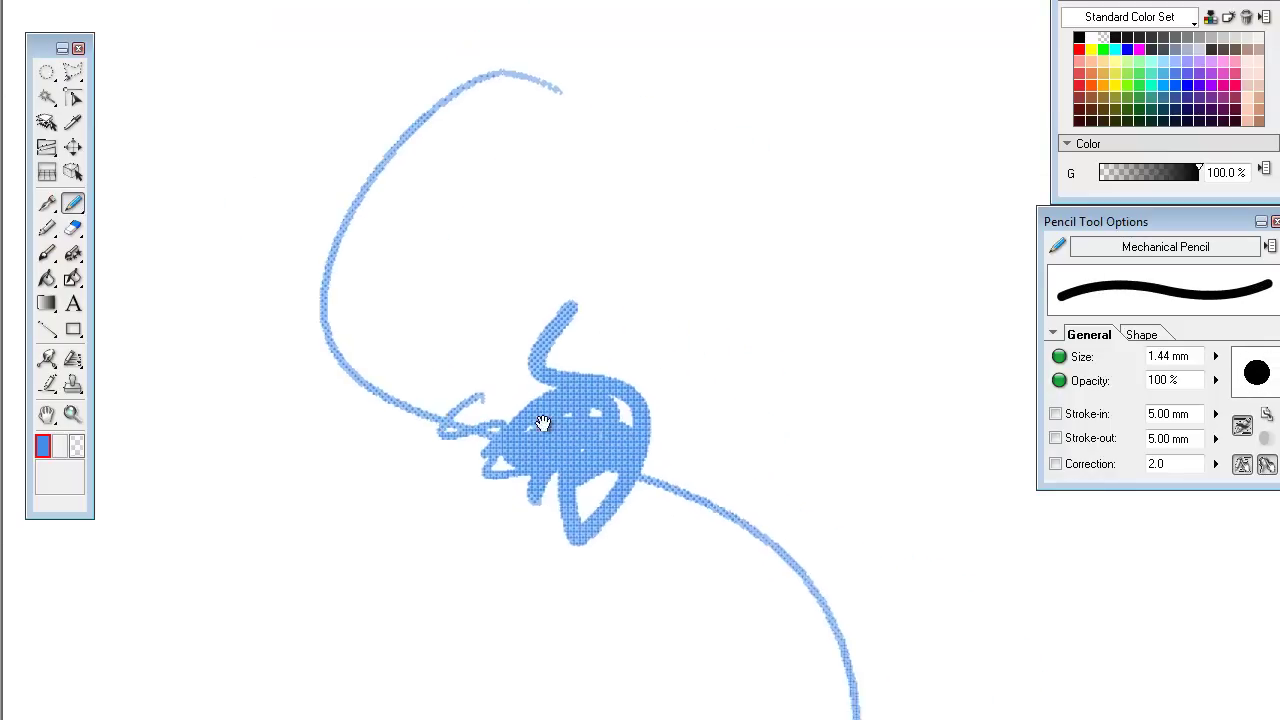
{"action": "key", "text": "ctrl+minus"}
{"action": "key", "text": "ctrl+minus"}
{"action": "mouse_move", "coordinate": [789, 529]}
{"action": "left_mouse_down"}
{"action": "mouse_move", "coordinate": [337, 460]}
{"action": "mouse_move", "coordinate": [344, 435]}
{"action": "left_mouse_up"}
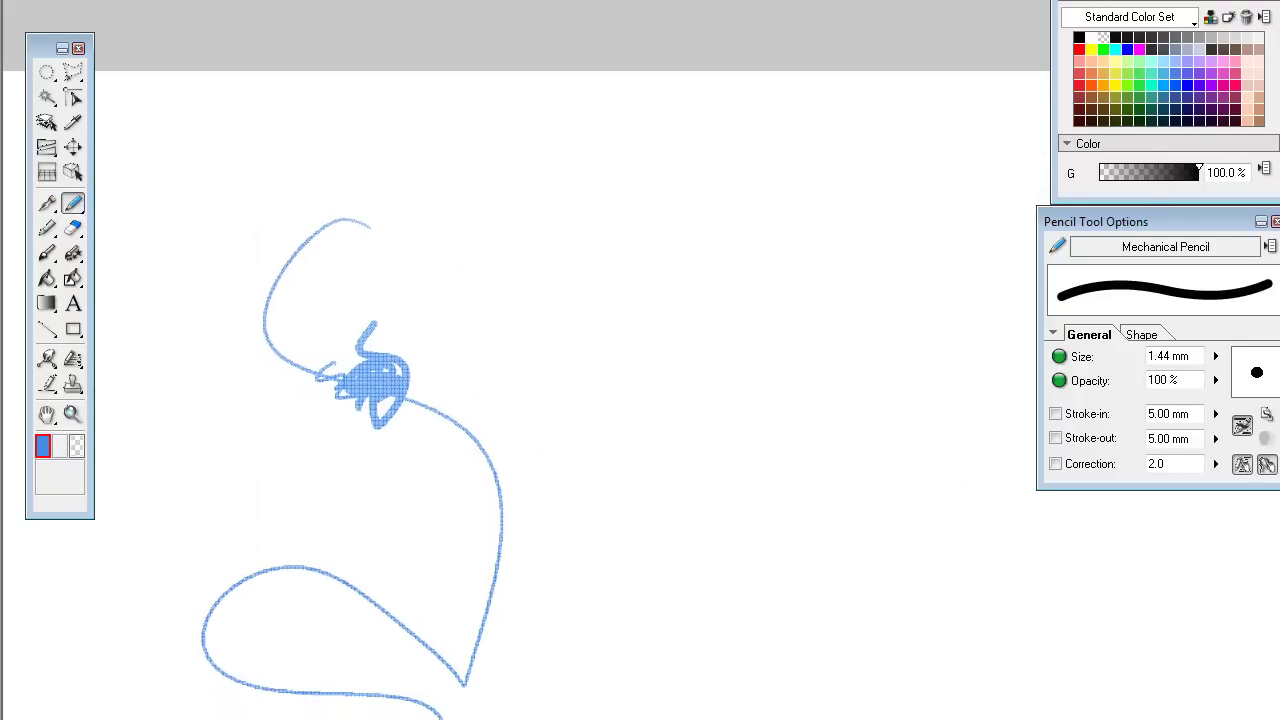
Step: Open the New Layer dialog and examine the available layer types
{"action": "key", "text": "ctrl+shift+n"}
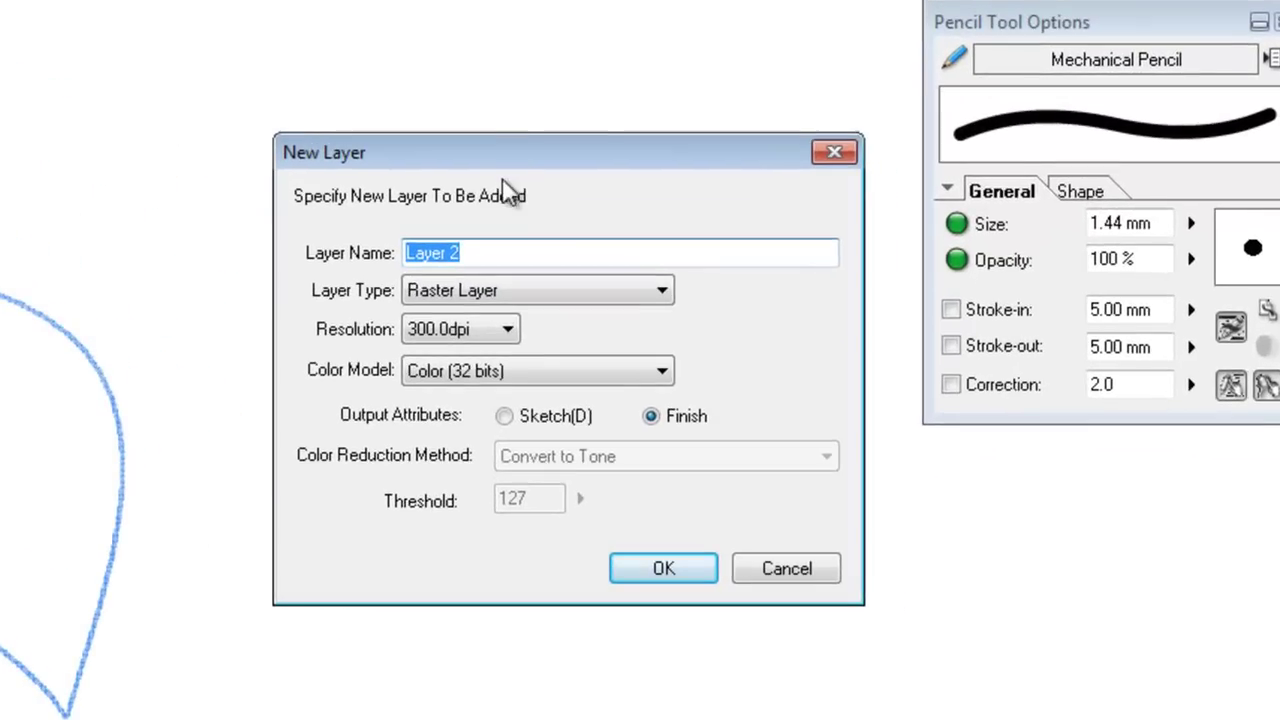
{"action": "left_click", "coordinate": [510, 288]}
{"action": "left_click", "coordinate": [500, 290]}
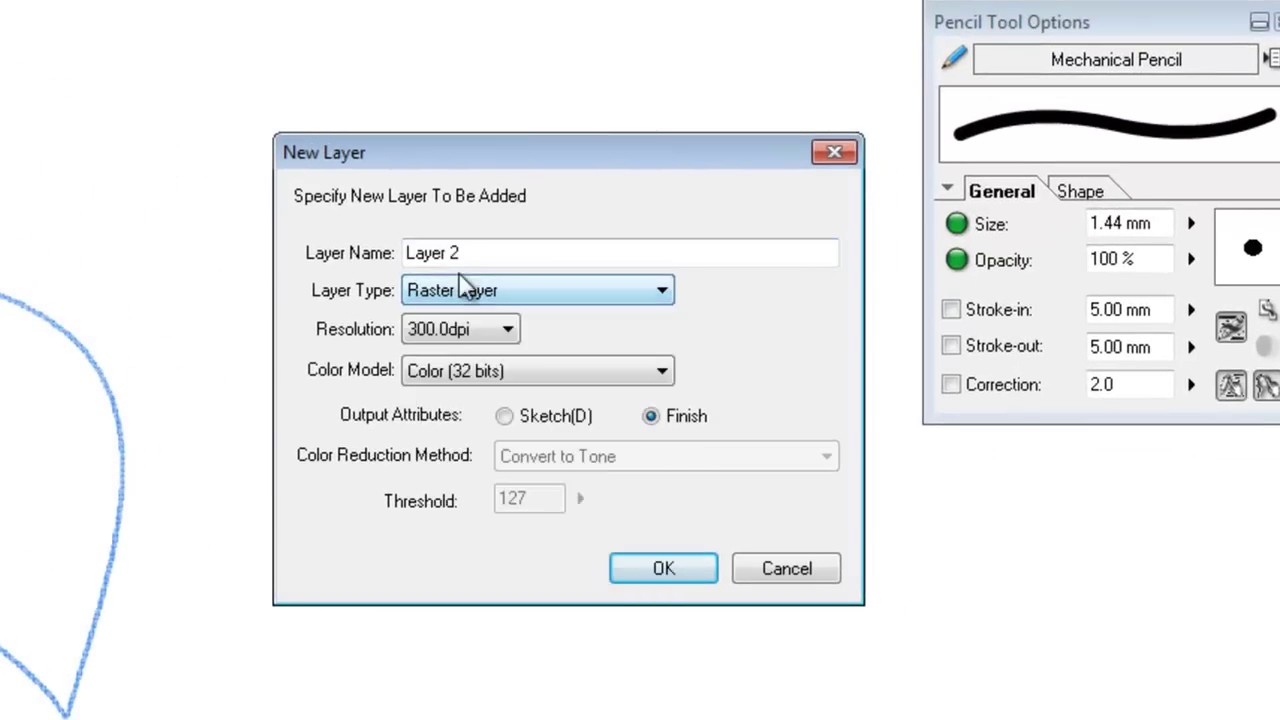
{"action": "left_click", "coordinate": [491, 292]}
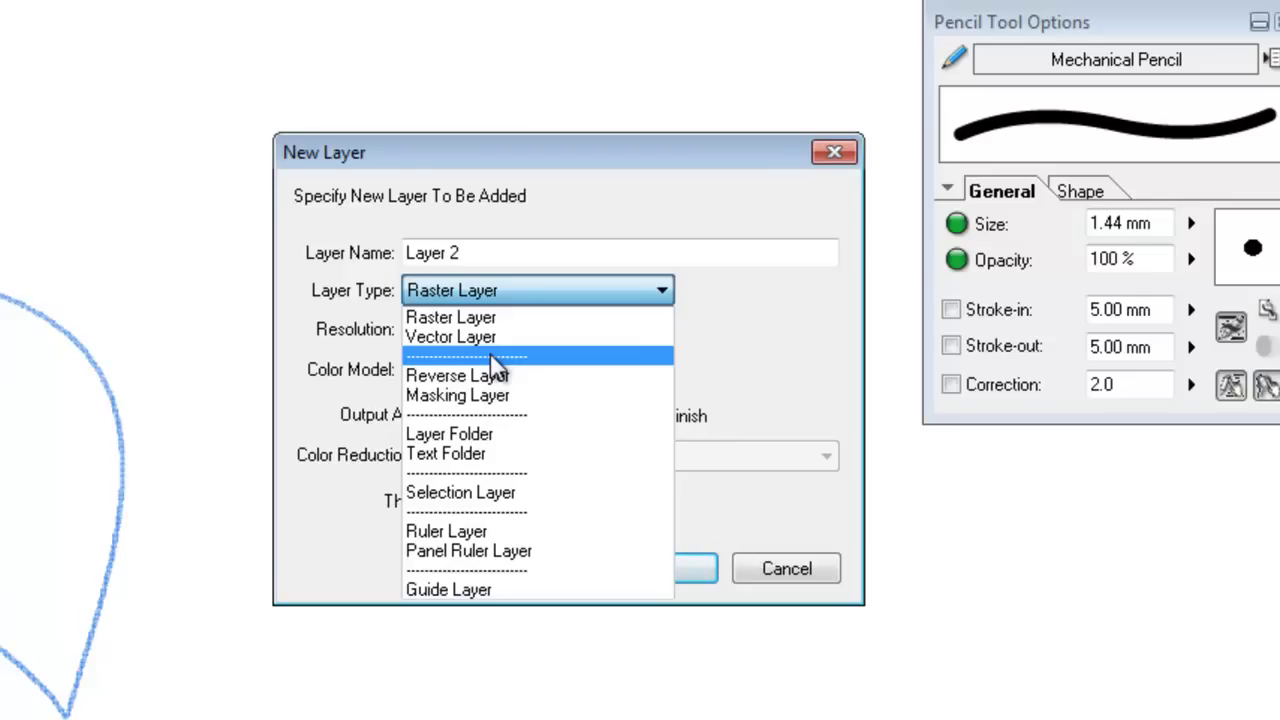
{"action": "left_click", "coordinate": [560, 309]}
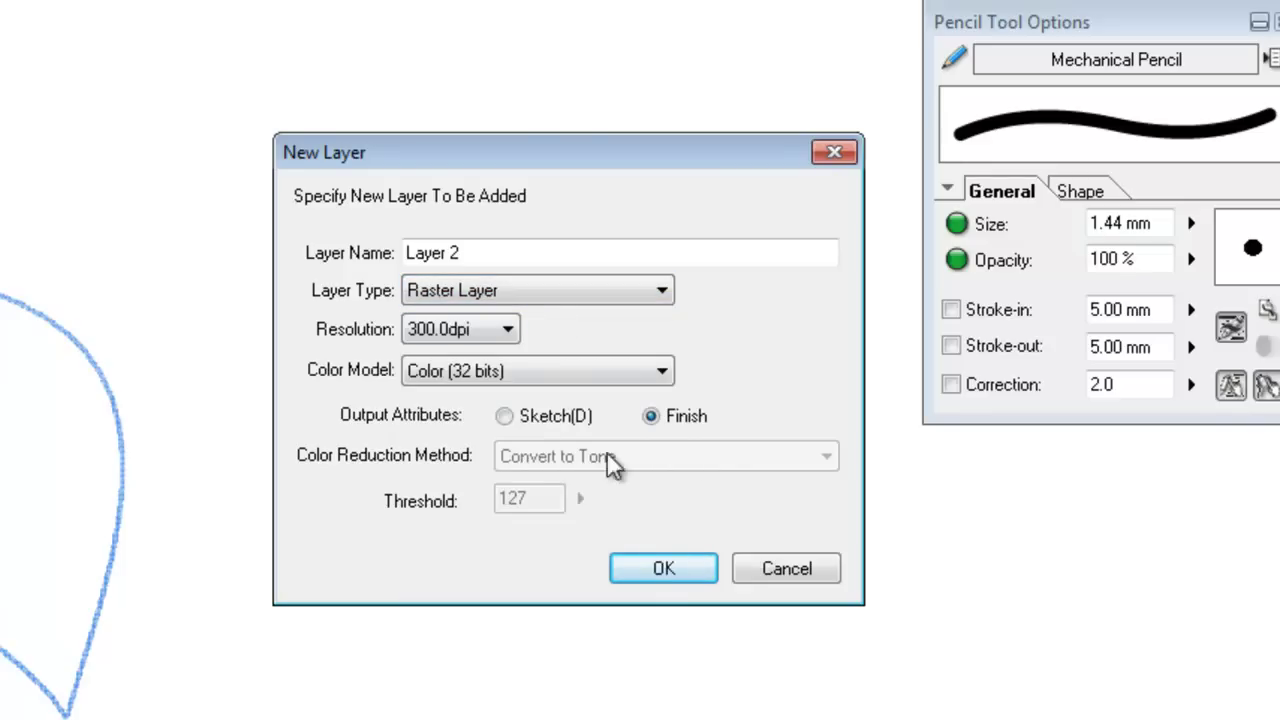
{"action": "left_click", "coordinate": [539, 280]}
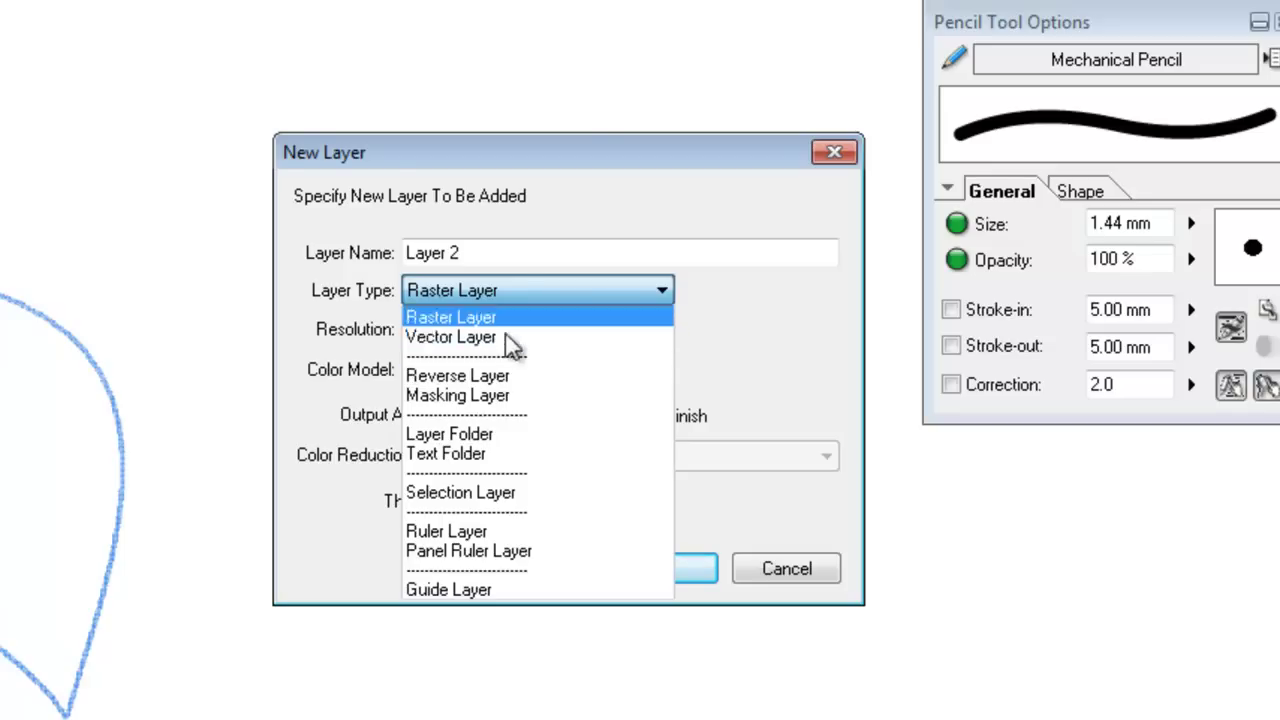
{"action": "left_click", "coordinate": [756, 320]}
{"action": "left_click", "coordinate": [600, 292]}
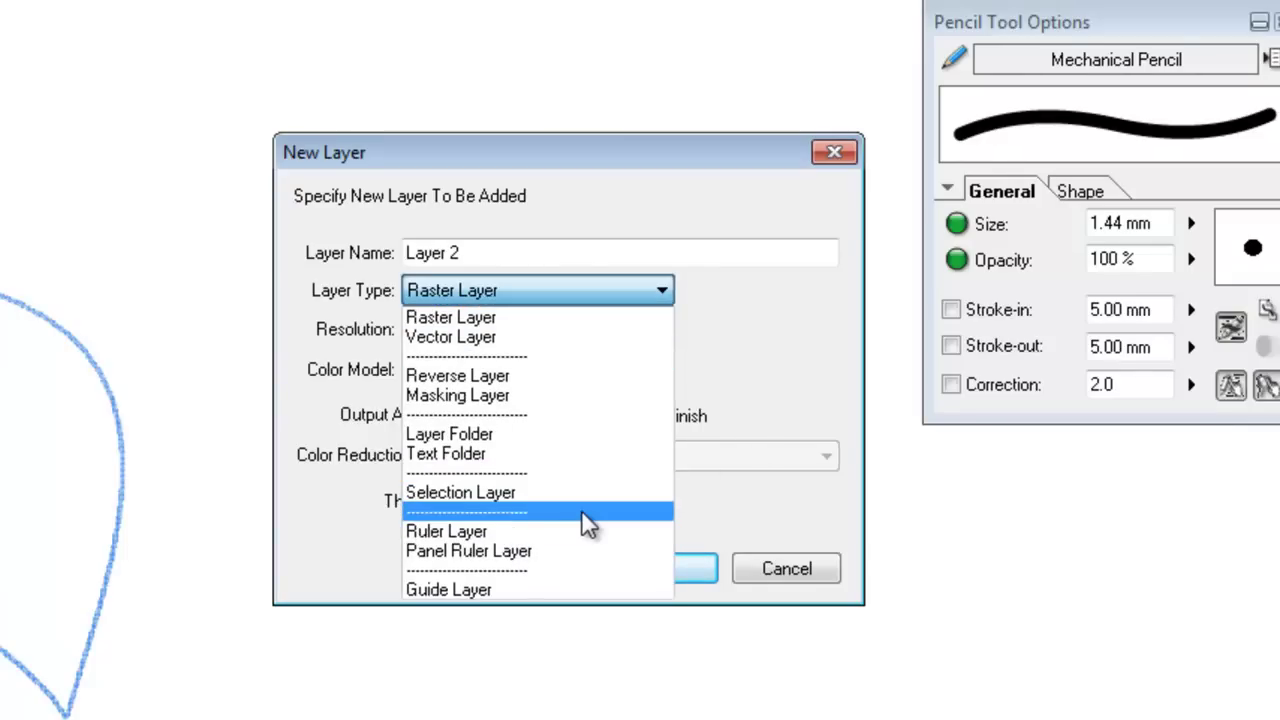
{"action": "left_click", "coordinate": [551, 289]}
Step: Name the new raster layer fdytujdtrustry and create it with 300 dpi, Color (32 bits) and Finish output
{"action": "left_click", "coordinate": [502, 252]}
{"action": "left_click_drag", "start_coordinate": [502, 252], "coordinate": [393, 254]}
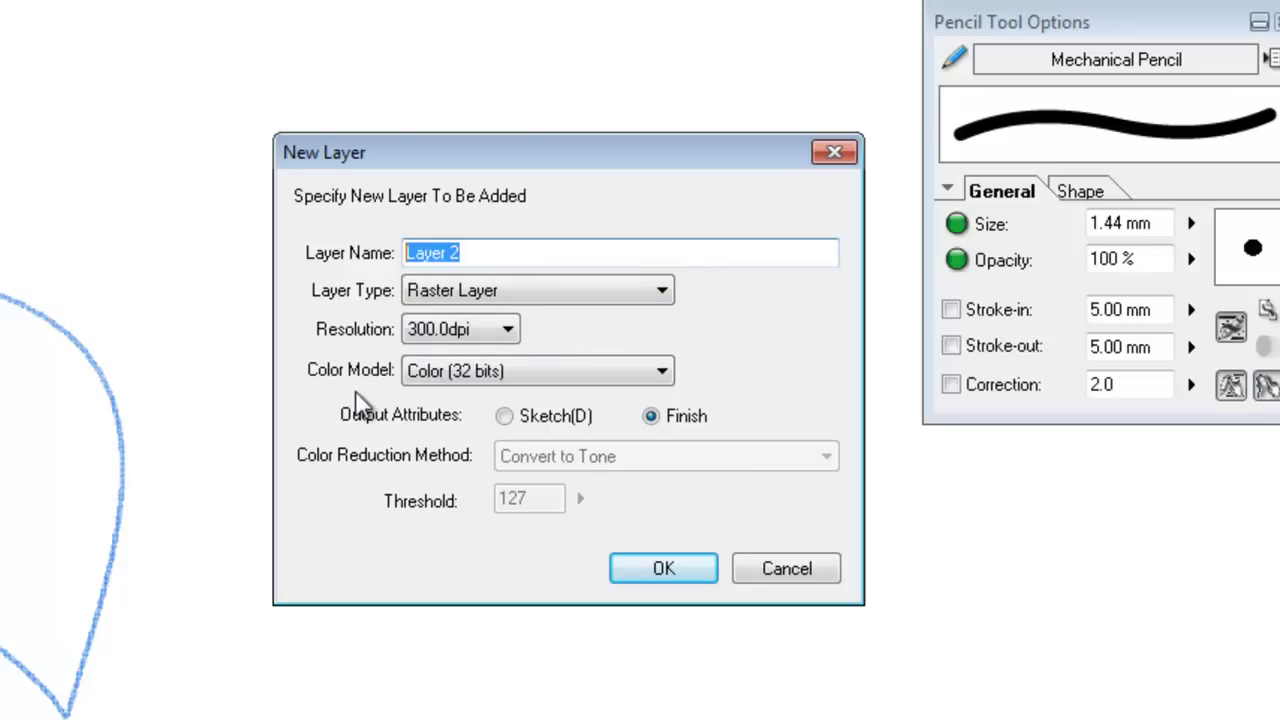
{"action": "type", "text": "fdytujdtrustry"}
{"action": "left_click", "coordinate": [690, 467]}
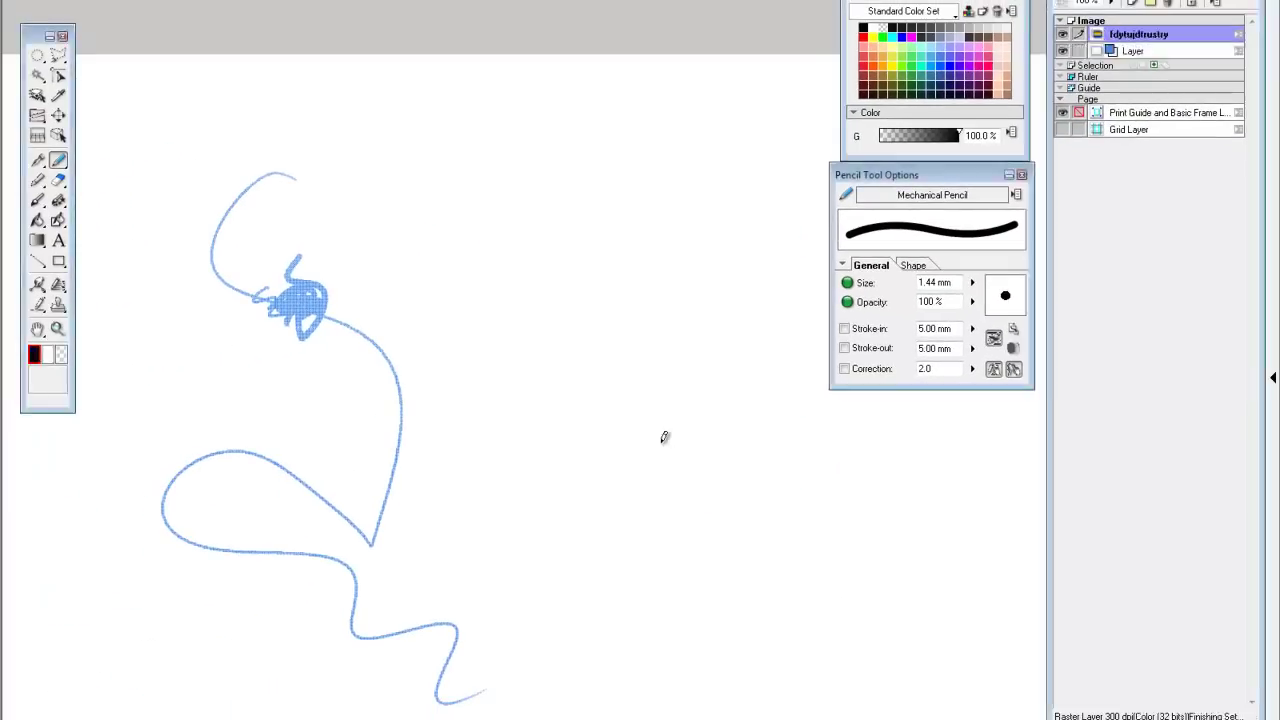
Step: Delete the sketch layer that holds the blue pencil drawing
{"action": "left_click", "coordinate": [1135, 51]}
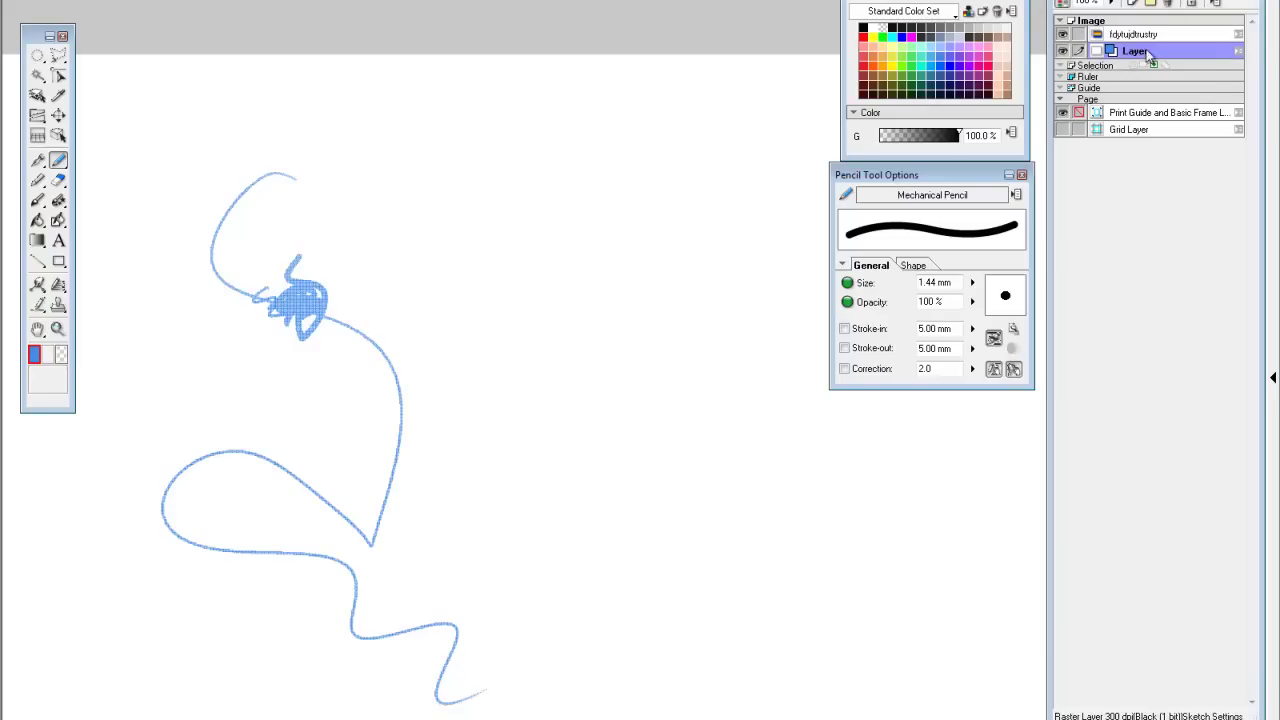
{"action": "left_click", "coordinate": [1172, 5]}
{"action": "left_click", "coordinate": [686, 420]}
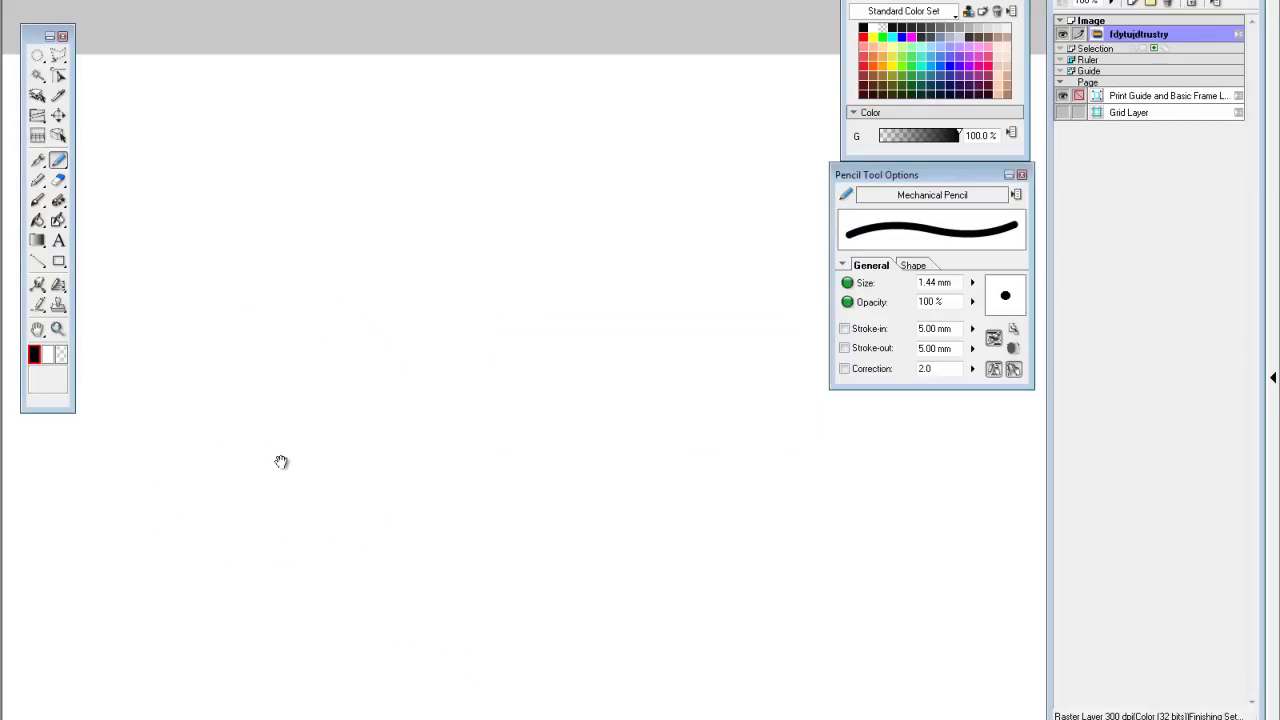
Step: Sketch two red circles, a wavy line and a short tail on the raster layer using the Mechanical Pencil
{"action": "left_click_drag", "start_coordinate": [283, 466], "coordinate": [460, 442]}
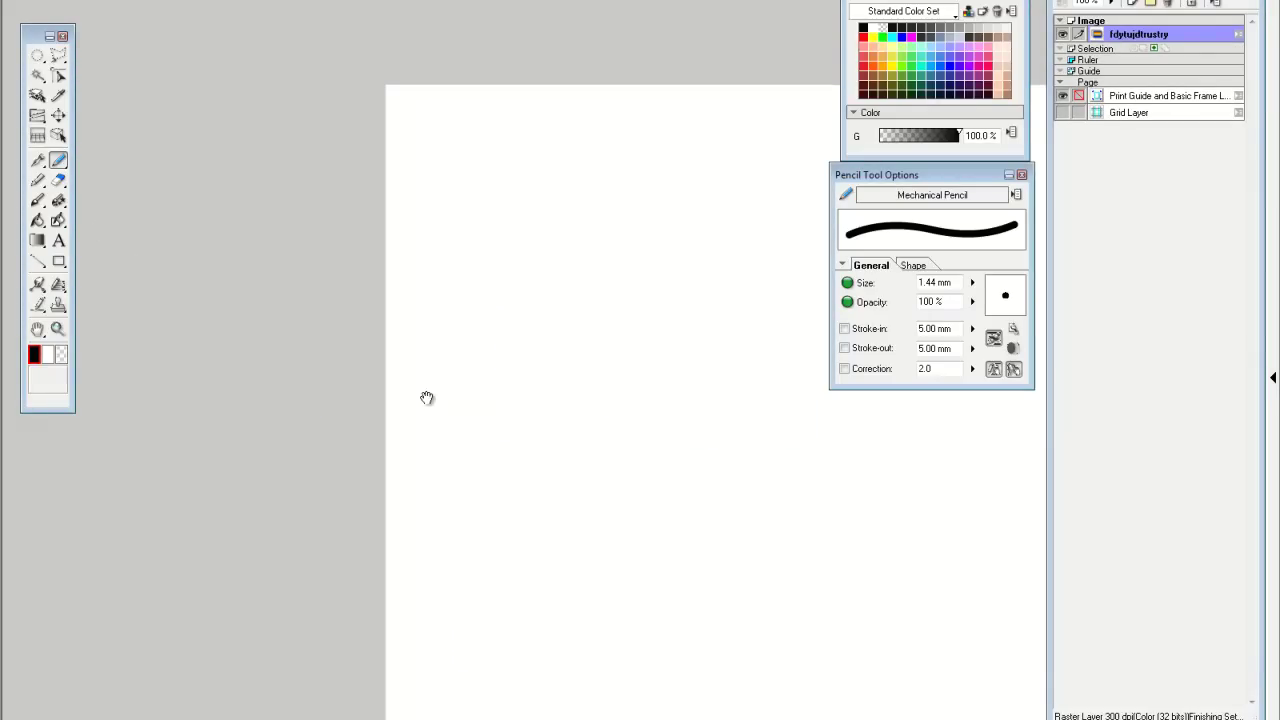
{"action": "left_click", "coordinate": [866, 37]}
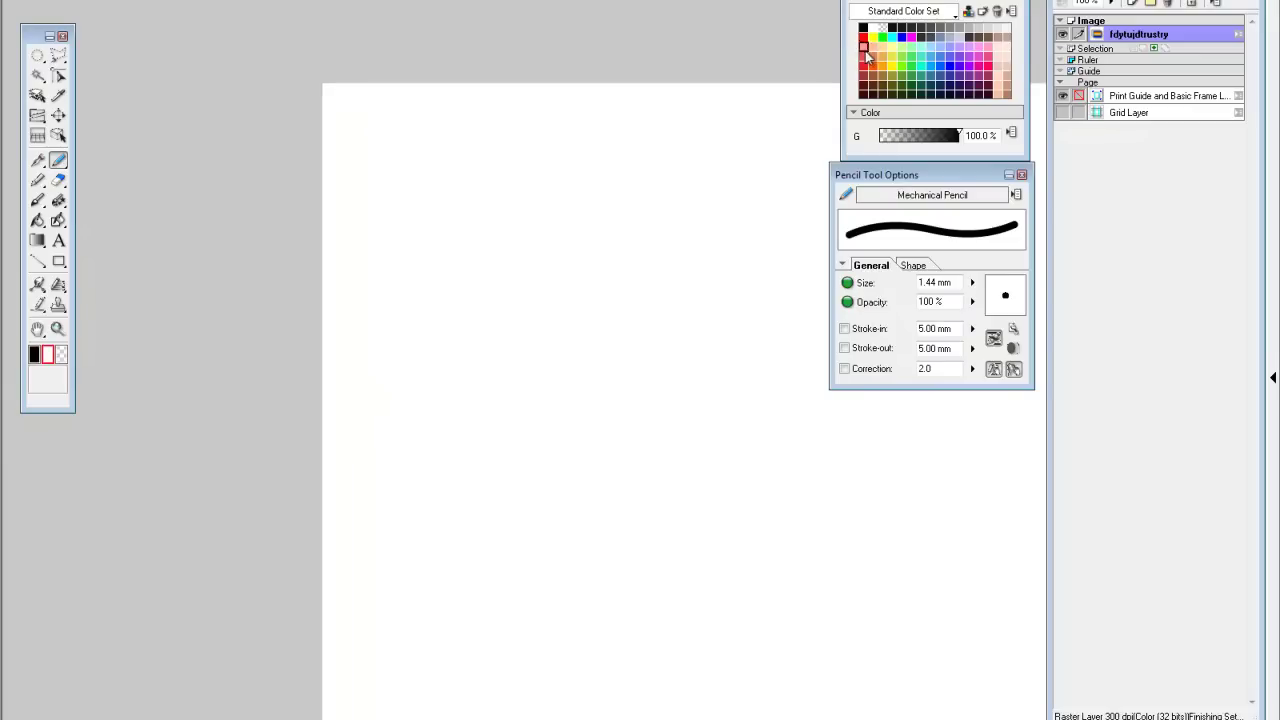
{"action": "key", "text": "b"}
{"action": "mouse_move", "coordinate": [391, 263]}
{"action": "left_mouse_down"}
{"action": "mouse_move", "coordinate": [437, 357]}
{"action": "mouse_move", "coordinate": [392, 415]}
{"action": "left_mouse_up"}
{"action": "left_click", "coordinate": [56, 161]}
{"action": "mouse_move", "coordinate": [314, 160]}
{"action": "left_mouse_down"}
{"action": "mouse_move", "coordinate": [263, 182]}
{"action": "mouse_move", "coordinate": [298, 168]}
{"action": "mouse_move", "coordinate": [369, 238]}
{"action": "mouse_move", "coordinate": [473, 240]}
{"action": "left_mouse_up"}
{"action": "scroll", "coordinate": [537, 329], "scroll_direction": "down", "scroll_amount": 2}
{"action": "scroll", "coordinate": [423, 329], "scroll_direction": "up", "scroll_amount": 1}
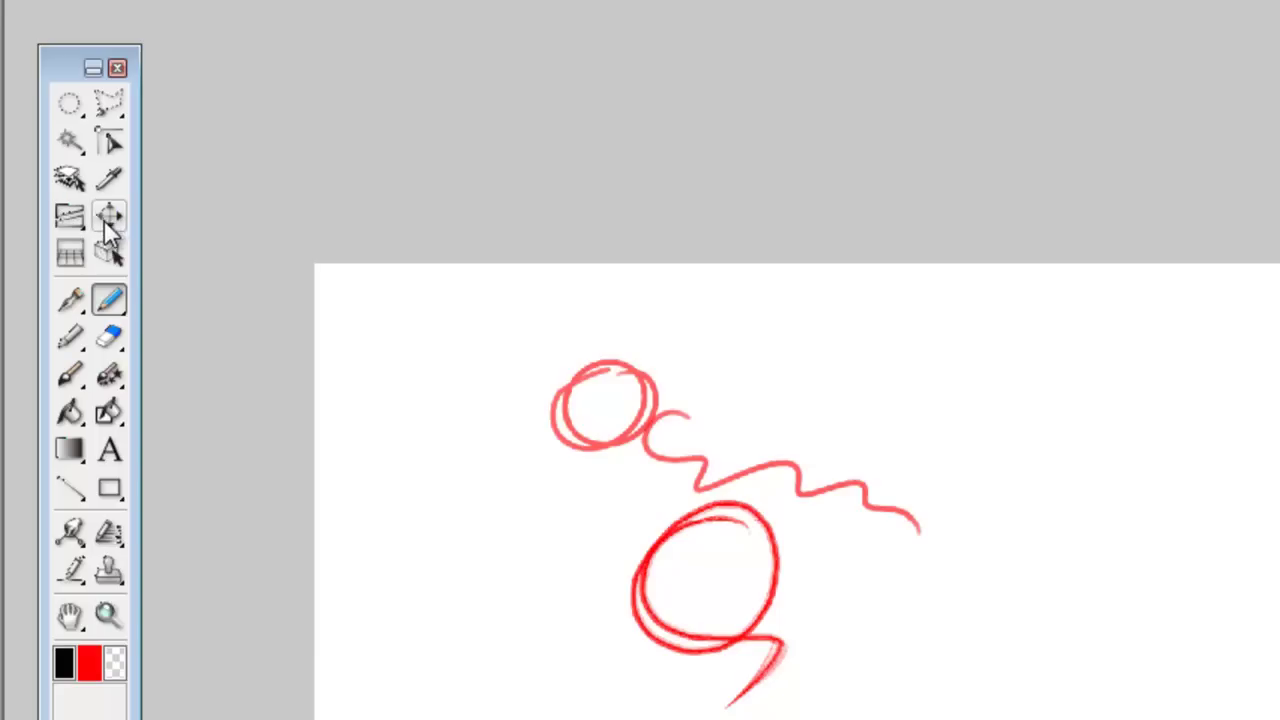
Step: Move the red drawing diagonally down and to the right on the page with the Move Layer tool
{"action": "left_click", "coordinate": [110, 216]}
{"action": "mouse_move", "coordinate": [677, 548]}
{"action": "left_mouse_down"}
{"action": "mouse_move", "coordinate": [660, 562]}
{"action": "mouse_move", "coordinate": [726, 663]}
{"action": "mouse_move", "coordinate": [803, 702]}
{"action": "left_mouse_up"}
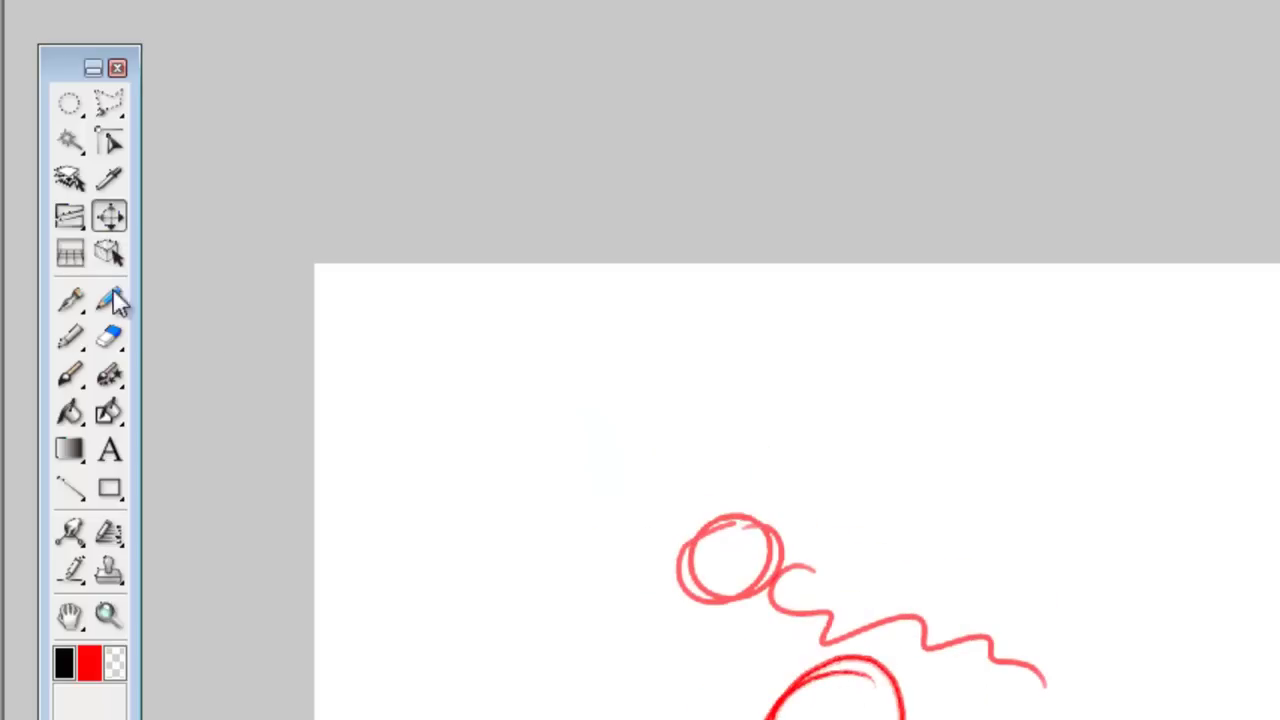
Step: Create a 3D workspace beside the red drawing and rotate its ground grid to about 9.6 in X and -34.6 in Y
{"action": "left_click", "coordinate": [71, 254]}
{"action": "left_click_drag", "start_coordinate": [1088, 420], "coordinate": [1279, 719]}
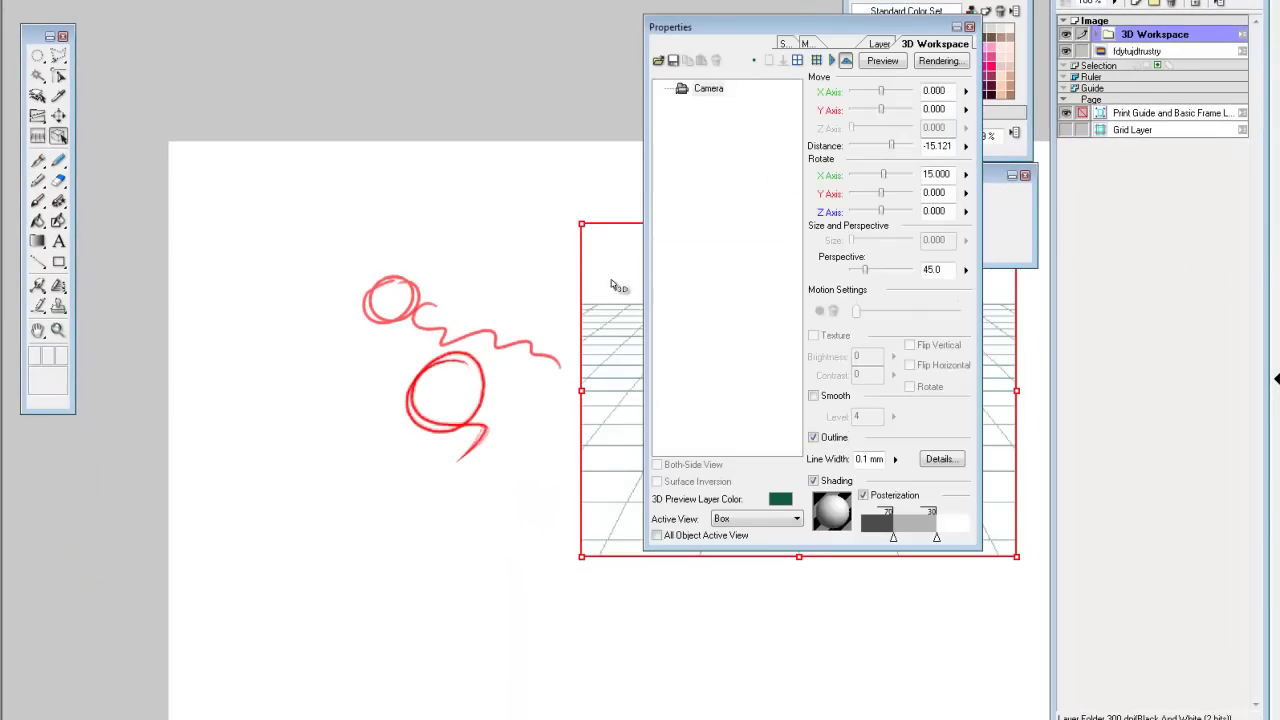
{"action": "left_click_drag", "start_coordinate": [822, 28], "coordinate": [265, 10]}
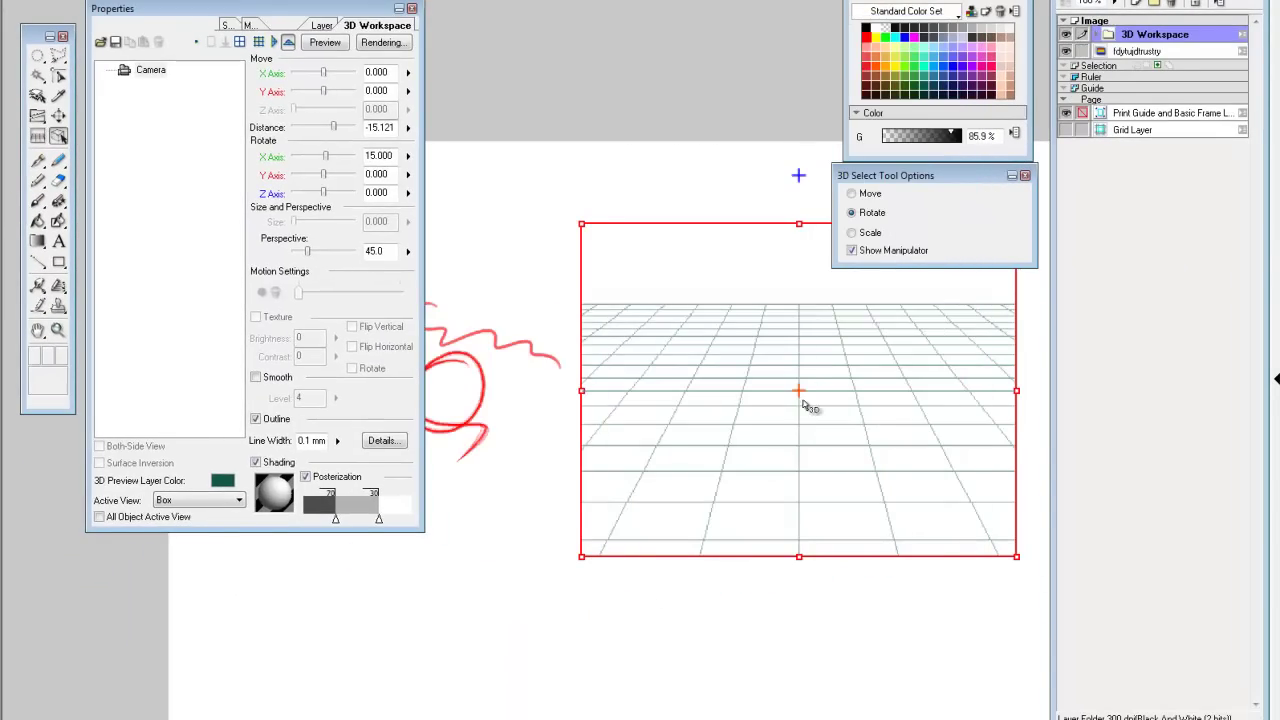
{"action": "left_click_drag", "start_coordinate": [691, 370], "coordinate": [673, 395]}
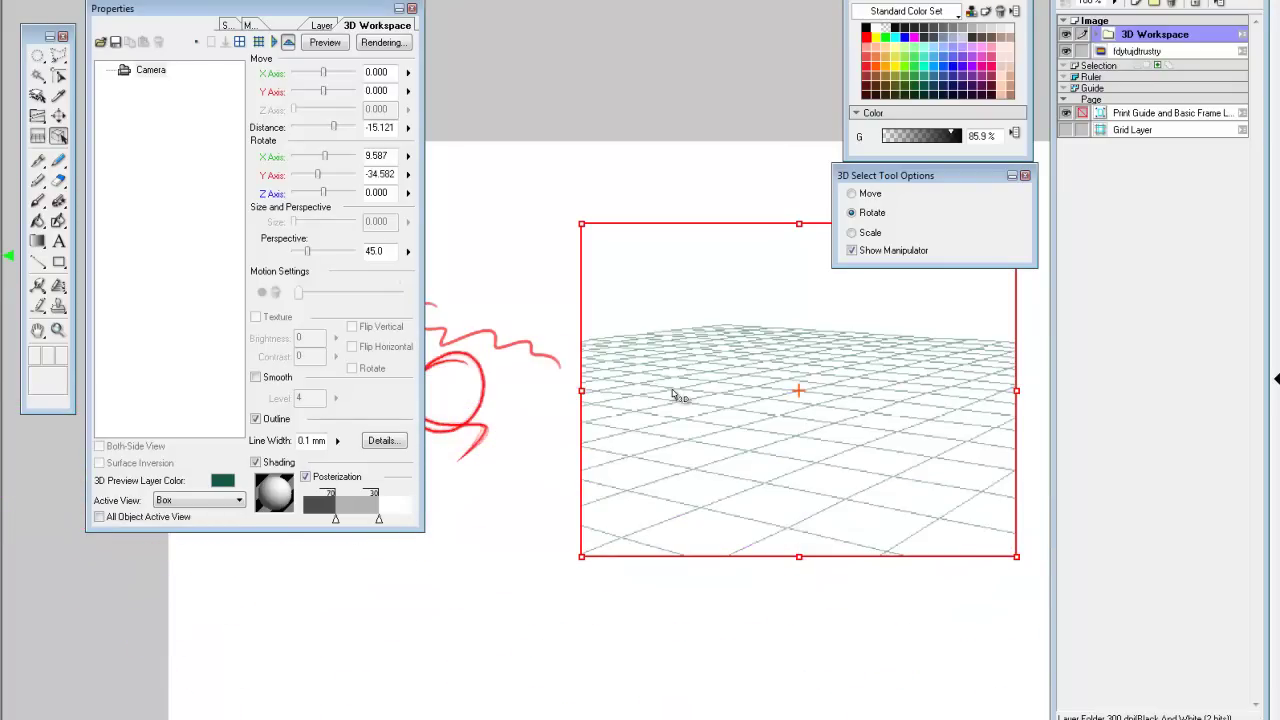
{"action": "left_click", "coordinate": [411, 8]}
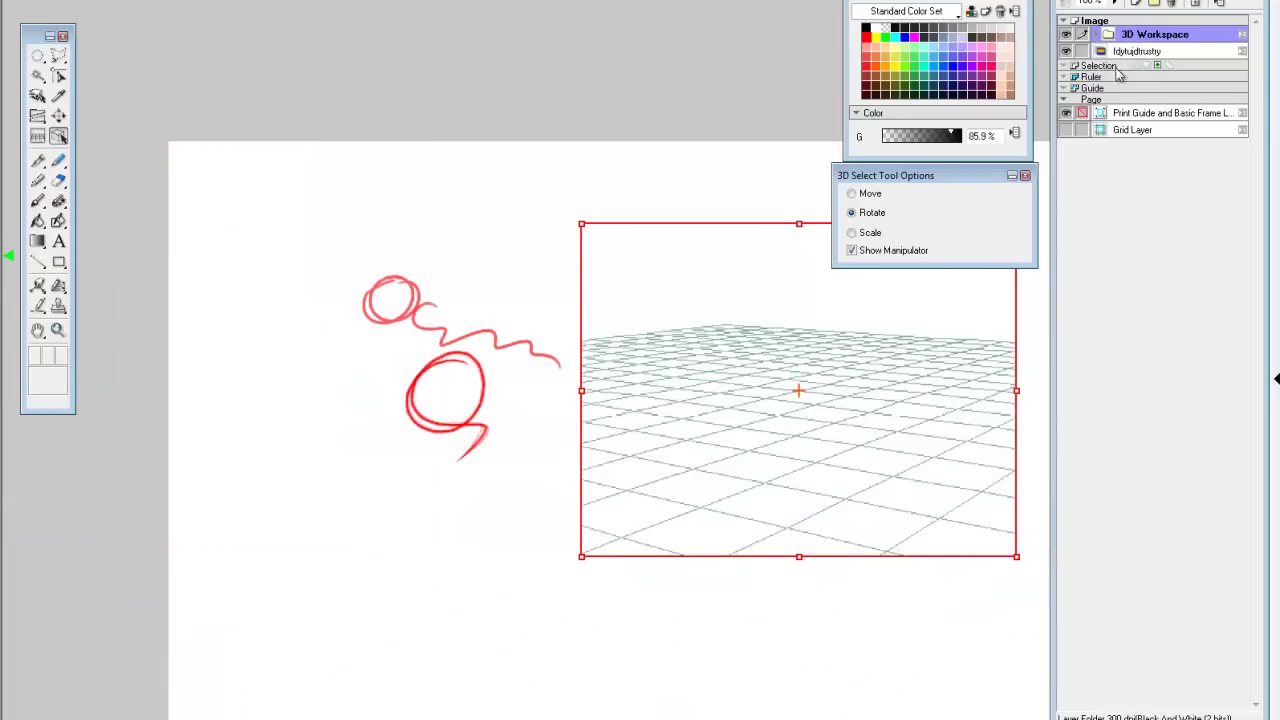
Step: Merge the 3D Workspace folder into a single raster layer
{"action": "right_click", "coordinate": [1152, 38]}
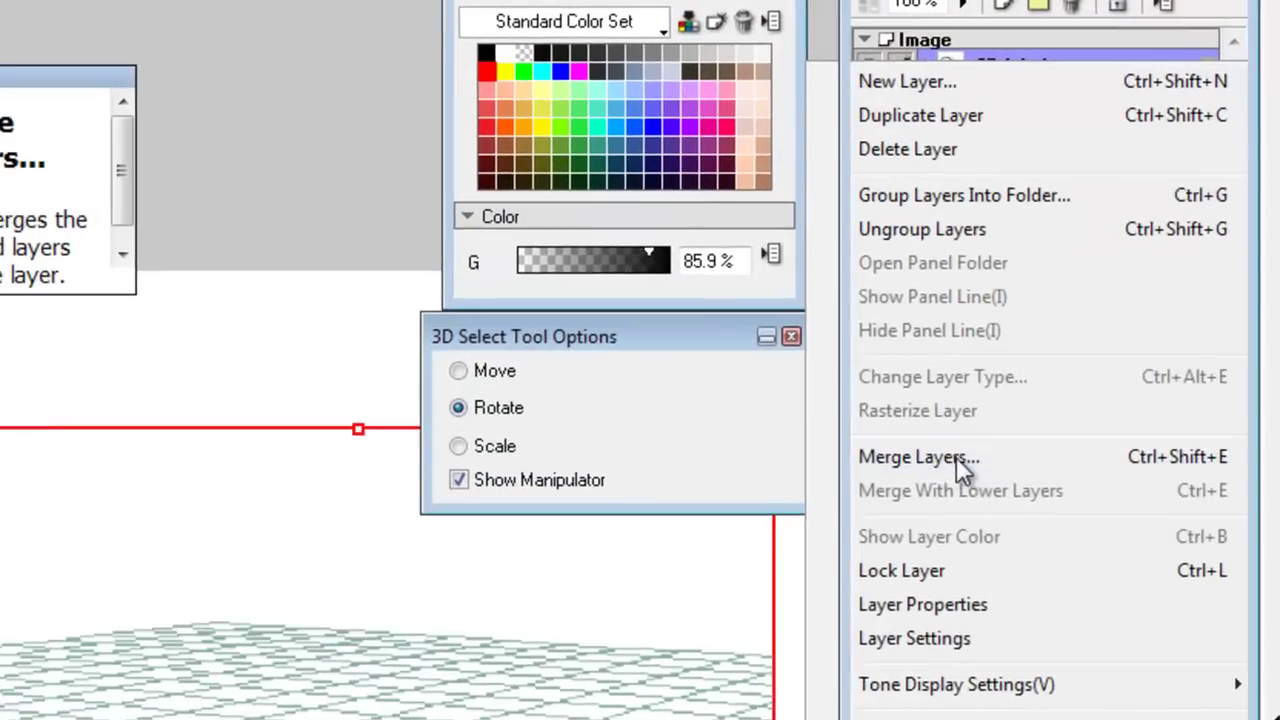
{"action": "left_click", "coordinate": [956, 457]}
{"action": "left_click", "coordinate": [728, 472]}
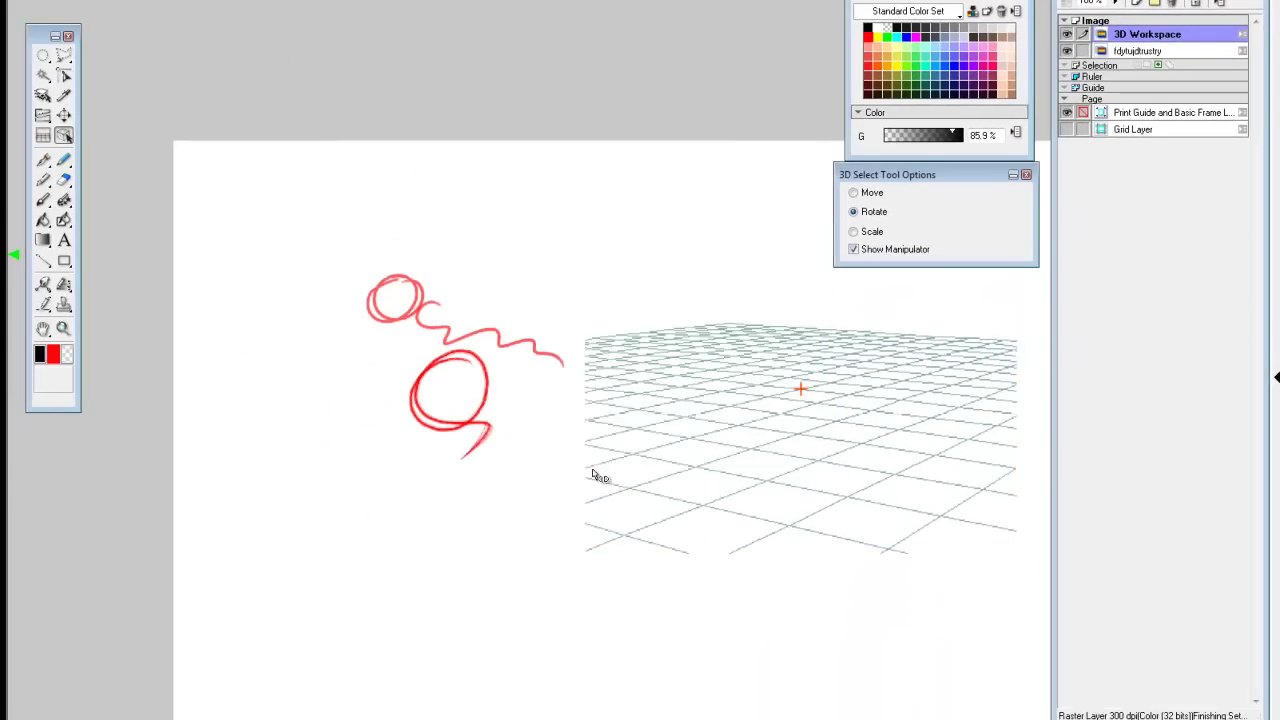
Step: Add a new raster layer on top and pencil a receding red base line and a tall vertical line over the grid
{"action": "left_click", "coordinate": [1137, 4]}
{"action": "left_click", "coordinate": [700, 466]}
{"action": "left_click_drag", "start_coordinate": [790, 450], "coordinate": [490, 403]}
{"action": "key", "text": "b"}
{"action": "left_click", "coordinate": [64, 161]}
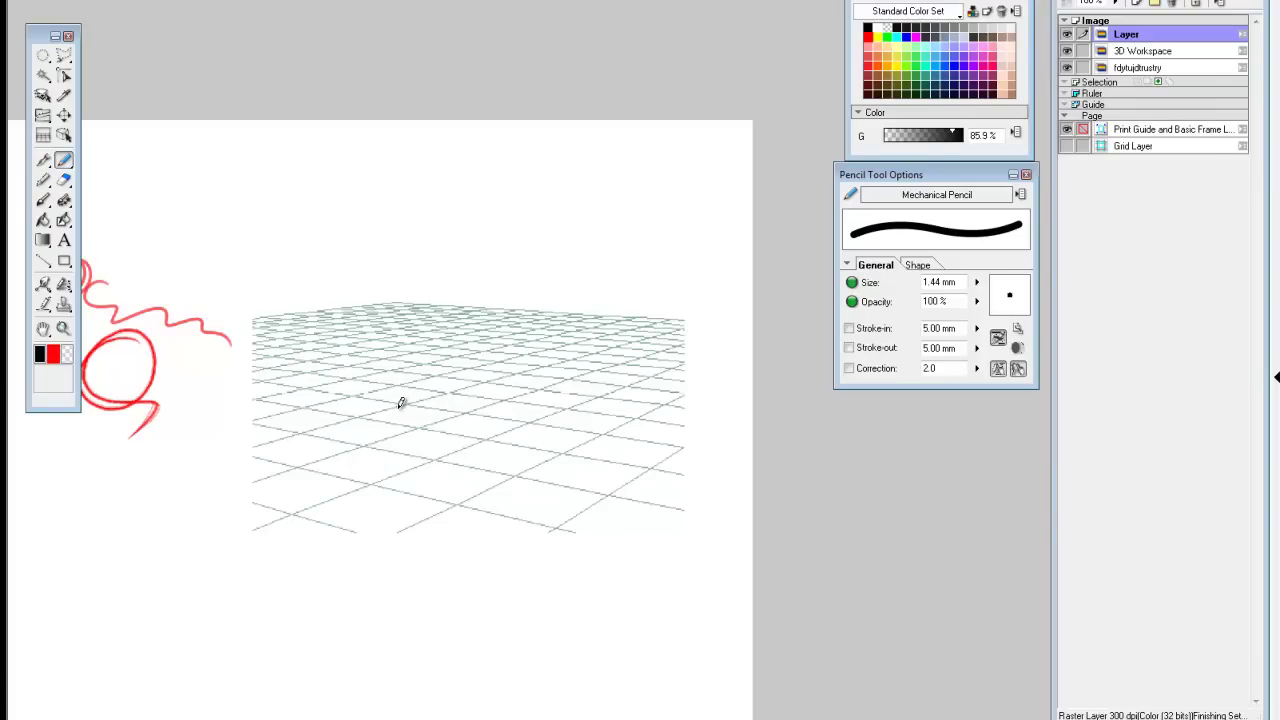
{"action": "left_click_drag", "start_coordinate": [259, 444], "coordinate": [562, 356]}
{"action": "mouse_move", "coordinate": [315, 425]}
{"action": "left_mouse_down"}
{"action": "mouse_move", "coordinate": [546, 359]}
{"action": "mouse_move", "coordinate": [549, 162]}
{"action": "left_mouse_up"}
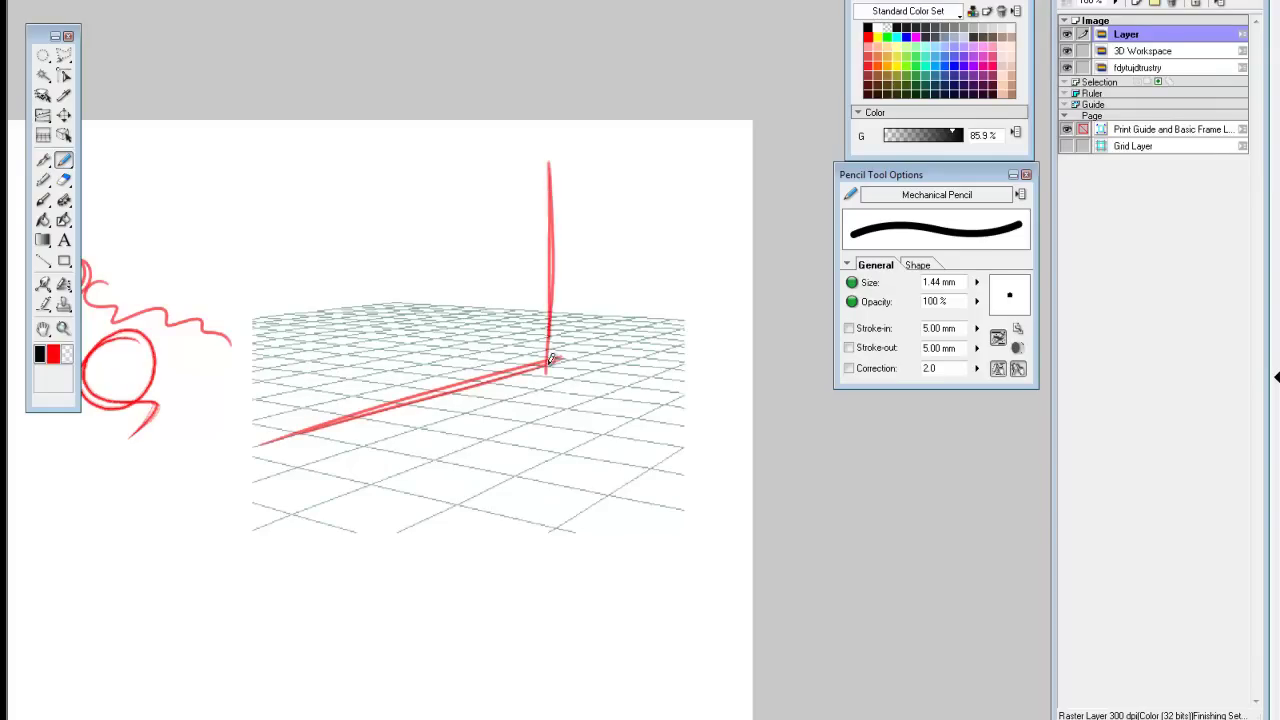
{"action": "left_click_drag", "start_coordinate": [552, 289], "coordinate": [548, 370]}
Step: Sketch a blocky body with a box-shaped head beside the vertical line and a small round-headed figure on its other side
{"action": "mouse_move", "coordinate": [490, 259]}
{"action": "left_mouse_down"}
{"action": "mouse_move", "coordinate": [490, 303]}
{"action": "mouse_move", "coordinate": [522, 258]}
{"action": "left_mouse_up"}
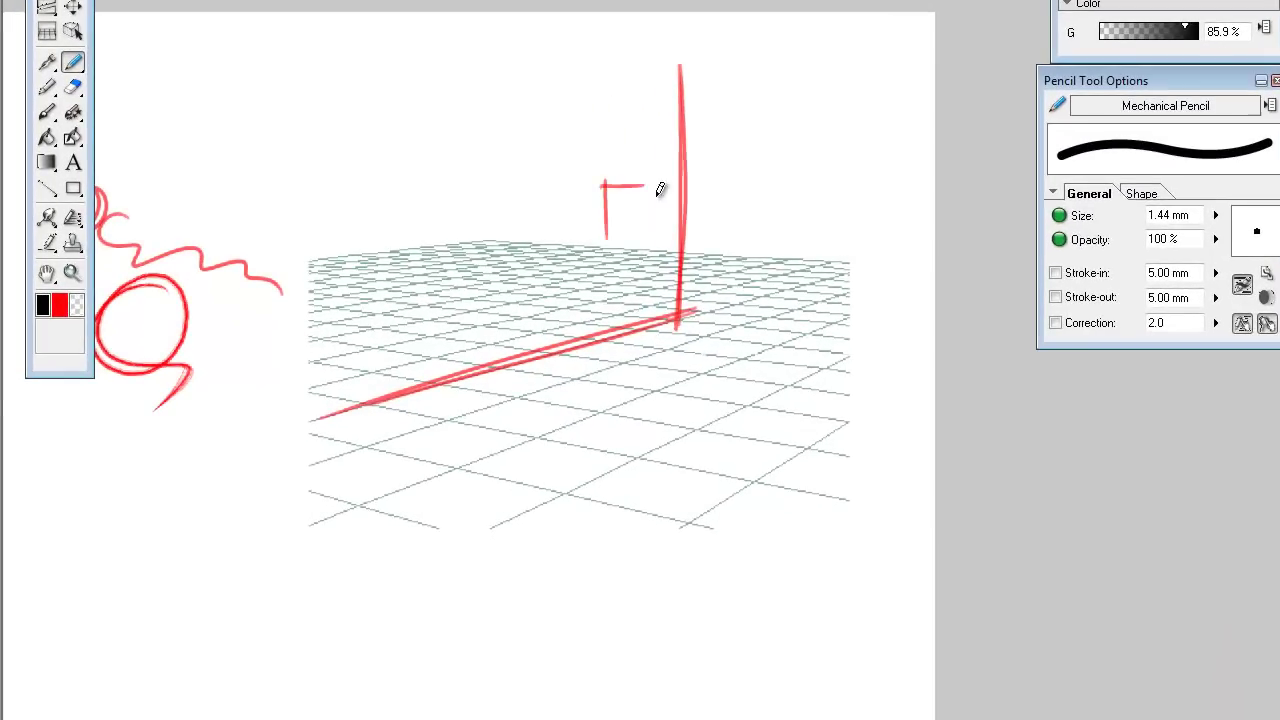
{"action": "mouse_move", "coordinate": [660, 189]}
{"action": "left_mouse_down"}
{"action": "mouse_move", "coordinate": [655, 230]}
{"action": "mouse_move", "coordinate": [602, 236]}
{"action": "mouse_move", "coordinate": [646, 223]}
{"action": "mouse_move", "coordinate": [603, 240]}
{"action": "mouse_move", "coordinate": [598, 348]}
{"action": "left_mouse_up"}
{"action": "mouse_move", "coordinate": [618, 248]}
{"action": "left_mouse_down"}
{"action": "mouse_move", "coordinate": [607, 346]}
{"action": "mouse_move", "coordinate": [637, 351]}
{"action": "mouse_move", "coordinate": [623, 349]}
{"action": "mouse_move", "coordinate": [665, 337]}
{"action": "mouse_move", "coordinate": [668, 291]}
{"action": "mouse_move", "coordinate": [670, 320]}
{"action": "mouse_move", "coordinate": [650, 240]}
{"action": "left_mouse_up"}
{"action": "mouse_move", "coordinate": [688, 175]}
{"action": "left_mouse_down"}
{"action": "mouse_move", "coordinate": [691, 211]}
{"action": "mouse_move", "coordinate": [716, 223]}
{"action": "mouse_move", "coordinate": [697, 248]}
{"action": "mouse_move", "coordinate": [718, 270]}
{"action": "left_mouse_up"}
{"action": "left_click_drag", "start_coordinate": [522, 276], "coordinate": [780, 286]}
{"action": "left_click_drag", "start_coordinate": [633, 327], "coordinate": [663, 311]}
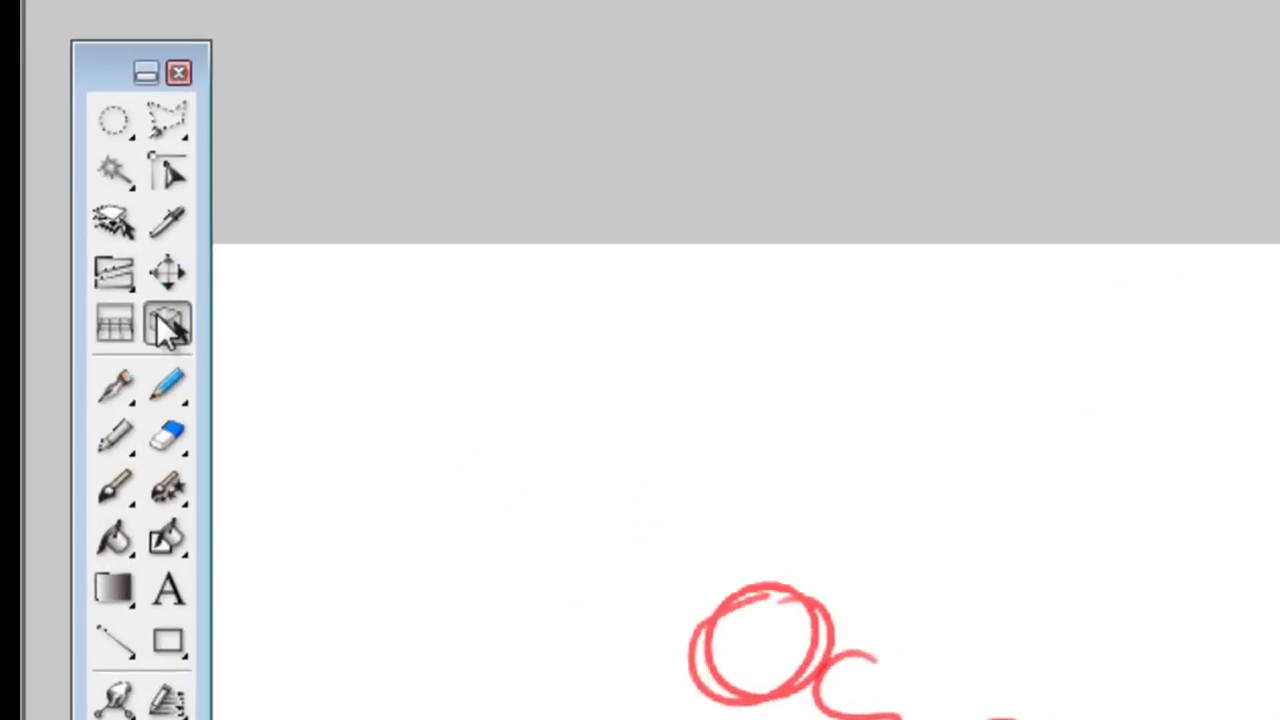
Step: Draw a thin red looping curve around the small circle using the Pen tool
{"action": "left_click", "coordinate": [73, 31]}
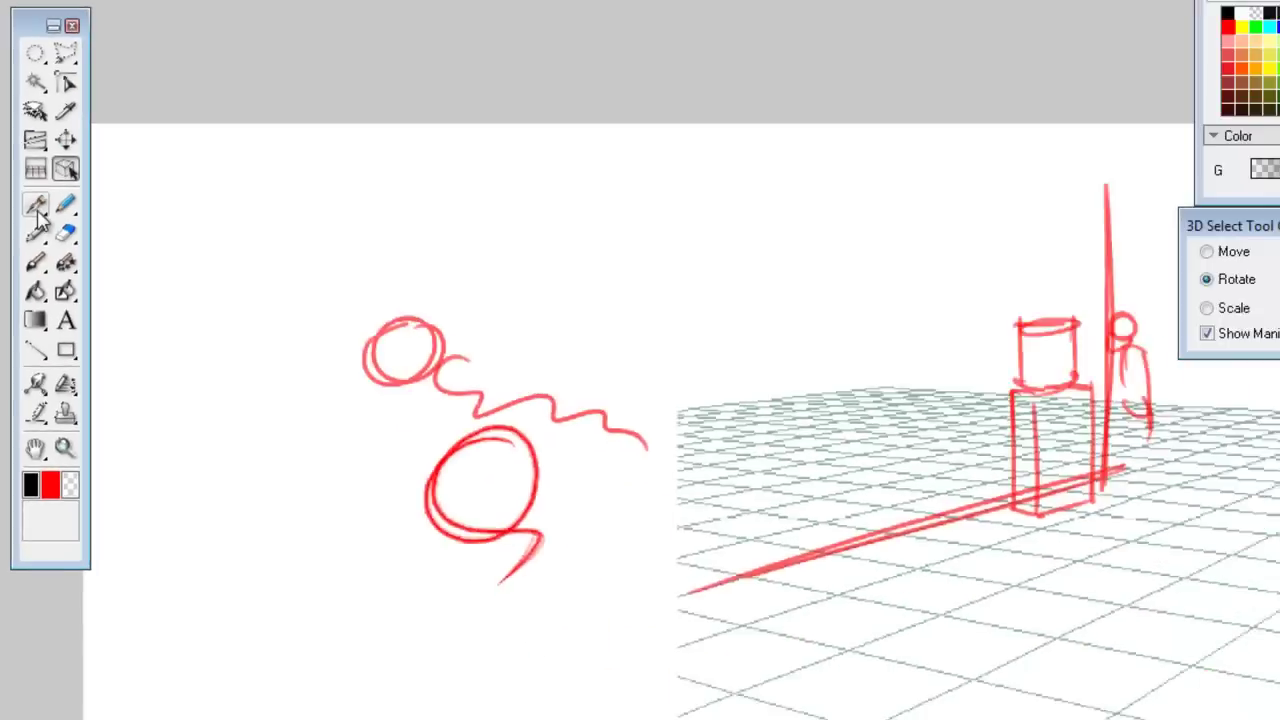
{"action": "left_click", "coordinate": [119, 405]}
{"action": "mouse_move", "coordinate": [196, 260]}
{"action": "left_mouse_down"}
{"action": "mouse_move", "coordinate": [220, 371]}
{"action": "mouse_move", "coordinate": [251, 209]}
{"action": "mouse_move", "coordinate": [295, 196]}
{"action": "left_mouse_up"}
Step: Scribble a thick red zigzag over the small circle with the Magic Marker's 1.0mm preset
{"action": "left_click", "coordinate": [48, 172]}
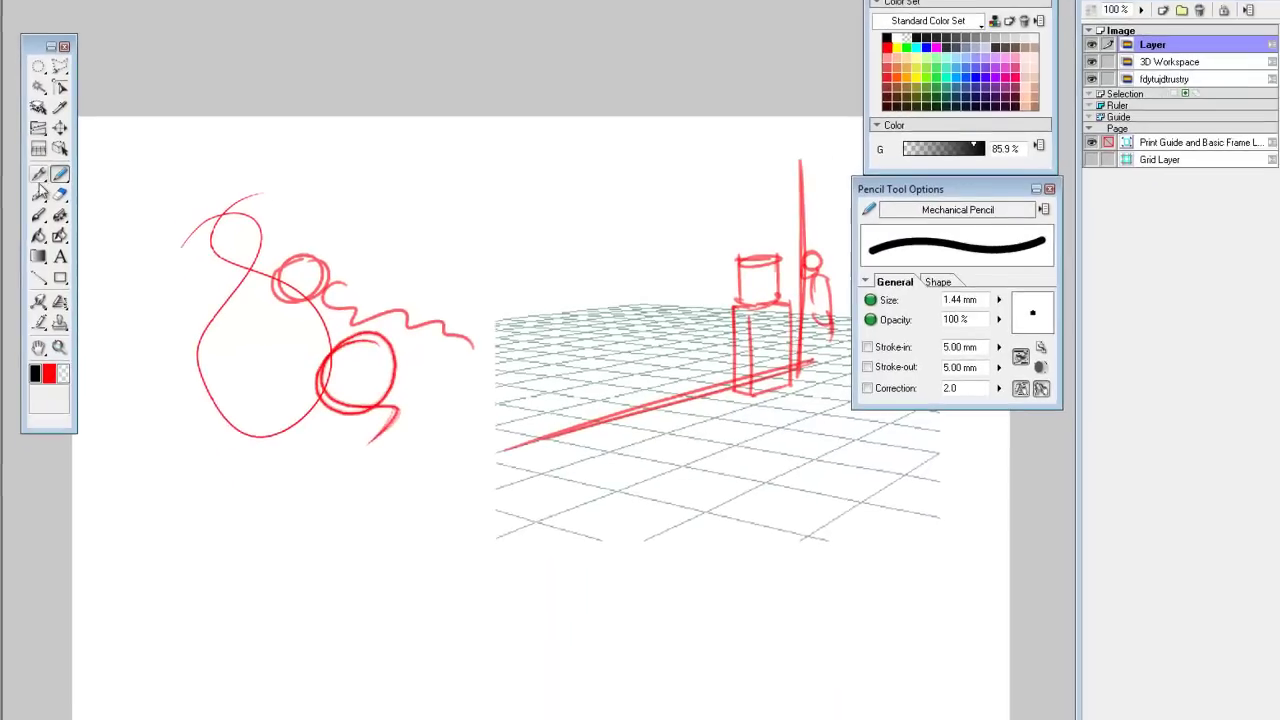
{"action": "left_click", "coordinate": [47, 313]}
{"action": "mouse_move", "coordinate": [222, 242]}
{"action": "left_mouse_down"}
{"action": "mouse_move", "coordinate": [300, 234]}
{"action": "mouse_move", "coordinate": [277, 259]}
{"action": "mouse_move", "coordinate": [305, 276]}
{"action": "left_mouse_up"}
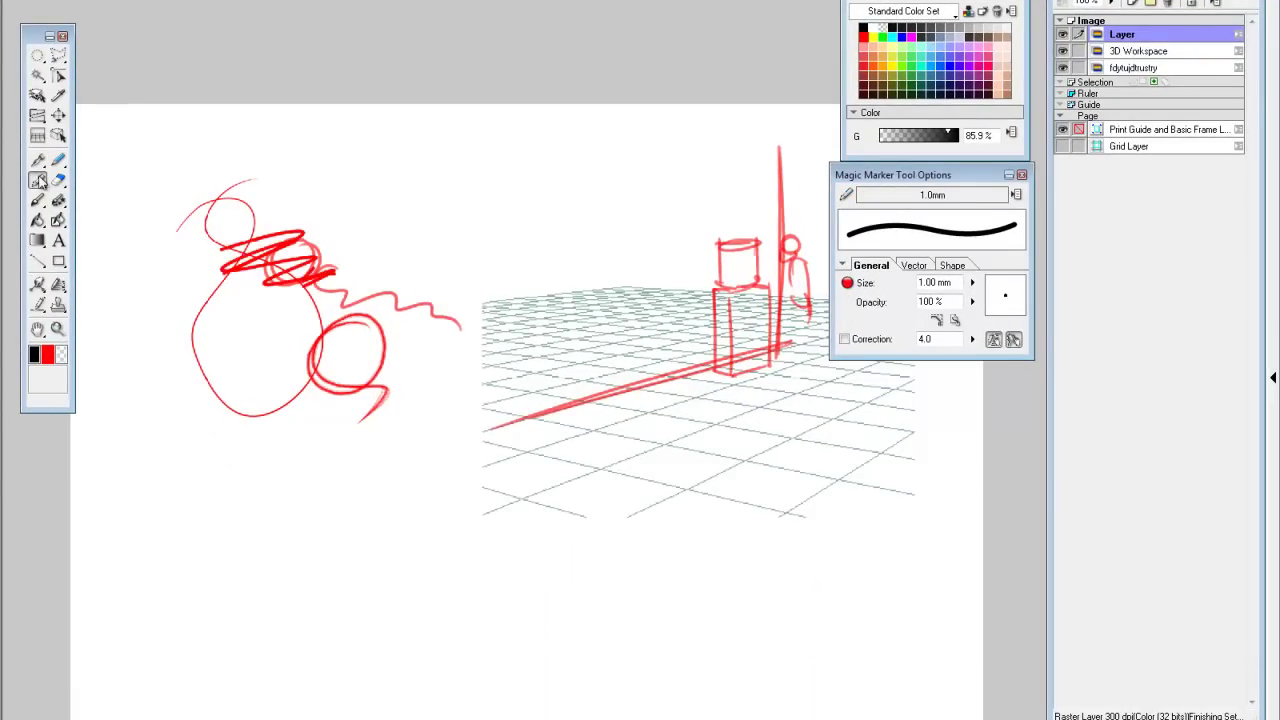
Step: Try the Magic Marker's Vector Use preset, switch to Marker 1 and scribble a heavy zigzag over the thin loop
{"action": "left_click", "coordinate": [40, 183]}
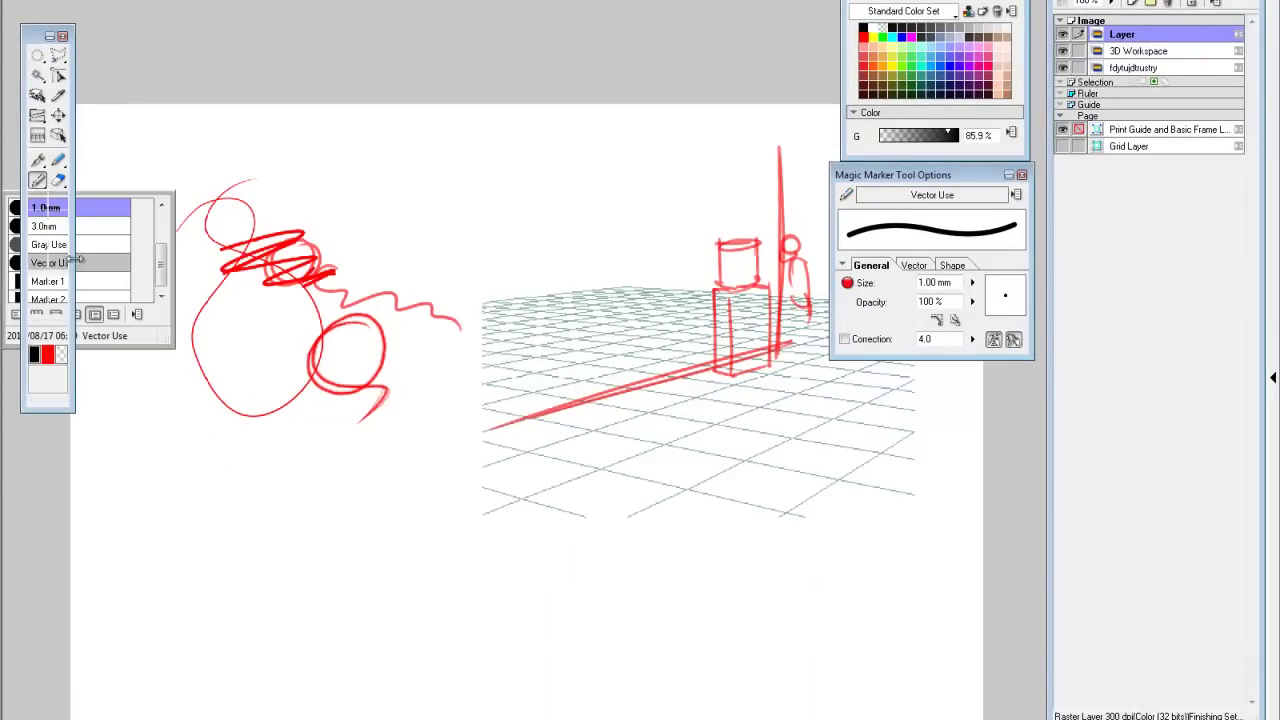
{"action": "left_click", "coordinate": [76, 266]}
{"action": "left_click", "coordinate": [40, 183]}
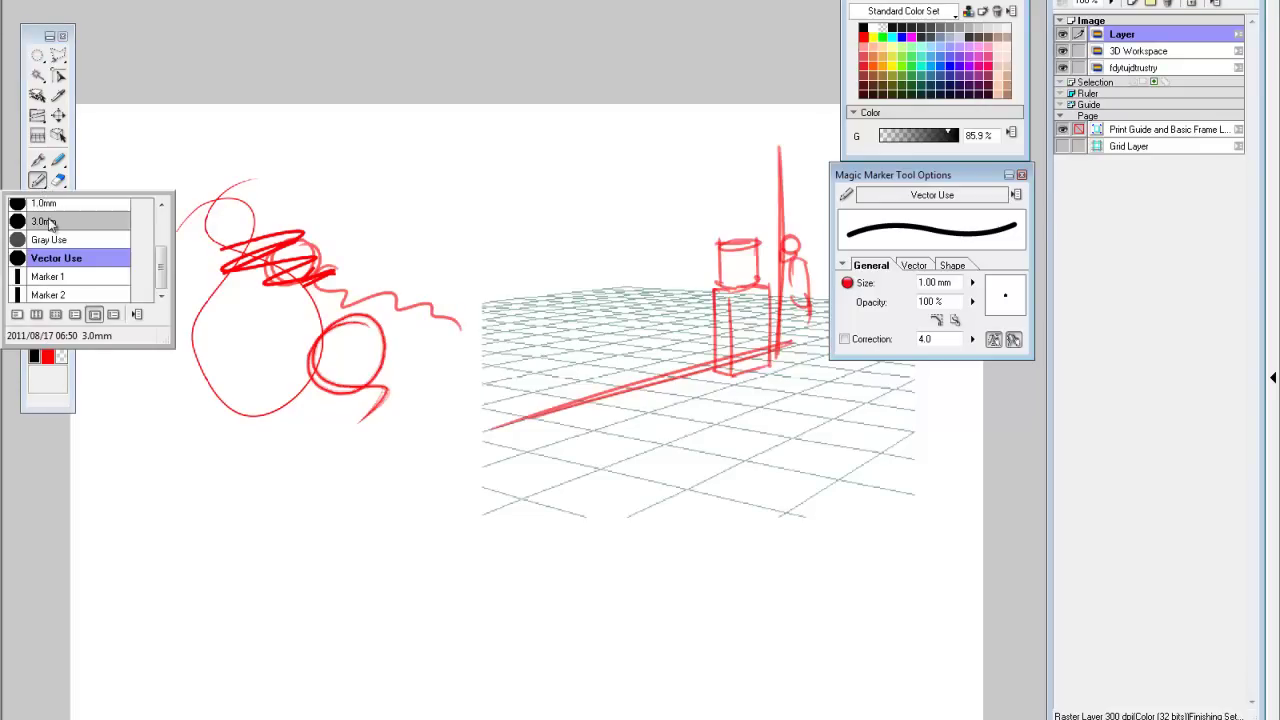
{"action": "left_click", "coordinate": [68, 273]}
{"action": "mouse_move", "coordinate": [205, 205]}
{"action": "left_mouse_down"}
{"action": "mouse_move", "coordinate": [237, 277]}
{"action": "mouse_move", "coordinate": [166, 306]}
{"action": "mouse_move", "coordinate": [180, 254]}
{"action": "mouse_move", "coordinate": [240, 295]}
{"action": "left_mouse_up"}
Step: Compare the Pen and Magic Marker settings, and erase parts of the heavy marker zigzag
{"action": "left_click", "coordinate": [37, 160]}
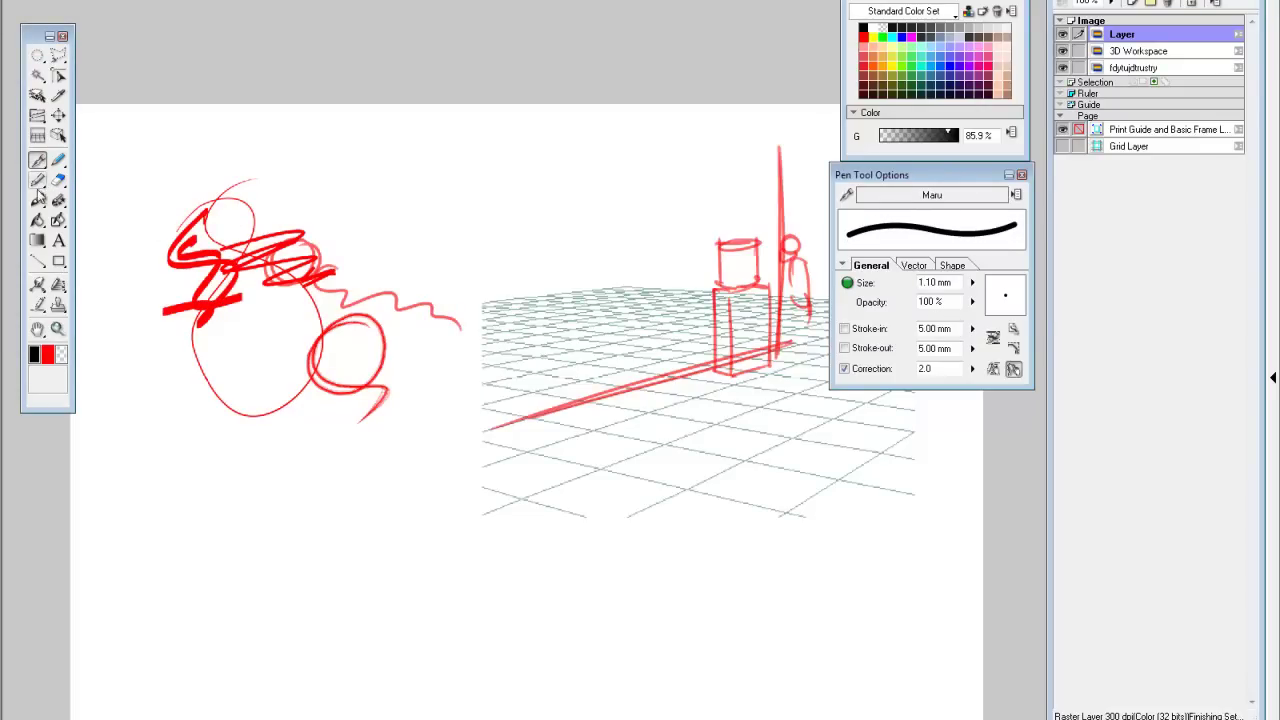
{"action": "left_click", "coordinate": [37, 182]}
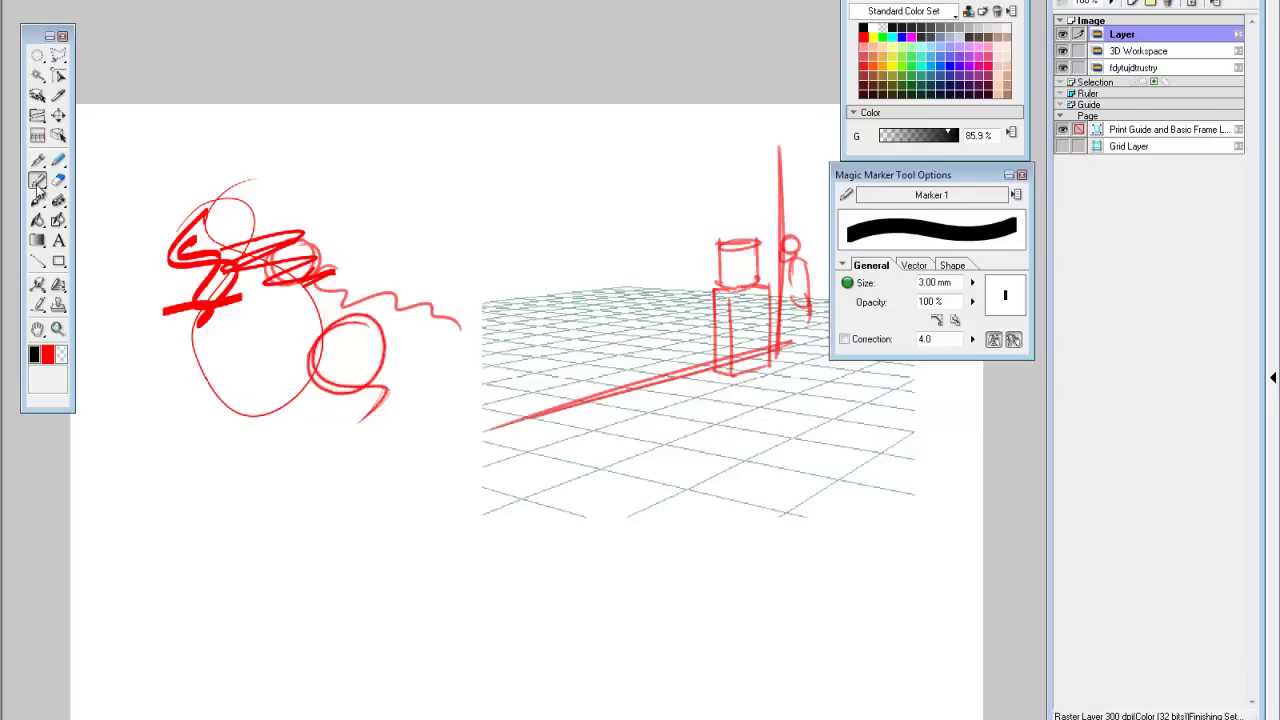
{"action": "left_click", "coordinate": [58, 180]}
{"action": "mouse_move", "coordinate": [200, 240]}
{"action": "left_mouse_down"}
{"action": "mouse_move", "coordinate": [215, 300]}
{"action": "mouse_move", "coordinate": [235, 298]}
{"action": "left_mouse_up"}
Step: Scribble over the erased area with the Brush Pen at 5.00 mm, using the Light preset and the Dark preset
{"action": "left_click", "coordinate": [37, 200]}
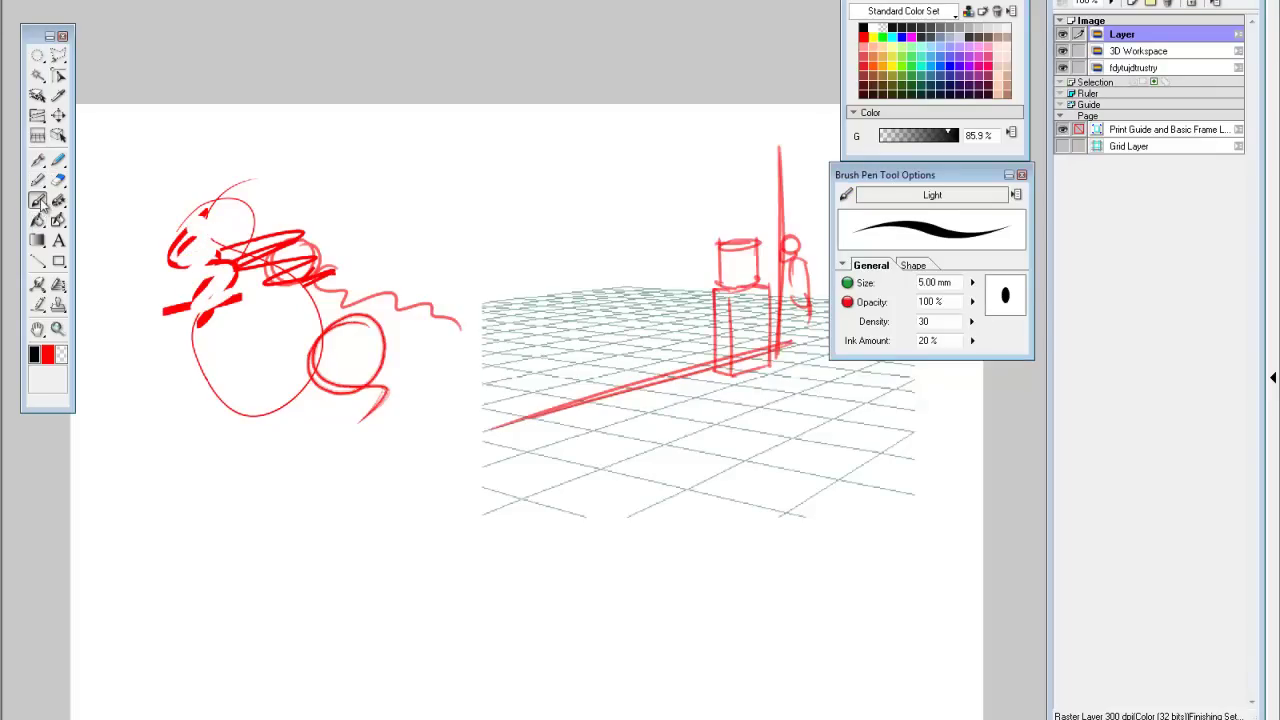
{"action": "mouse_move", "coordinate": [215, 210]}
{"action": "left_mouse_down"}
{"action": "mouse_move", "coordinate": [250, 242]}
{"action": "mouse_move", "coordinate": [165, 262]}
{"action": "left_mouse_up"}
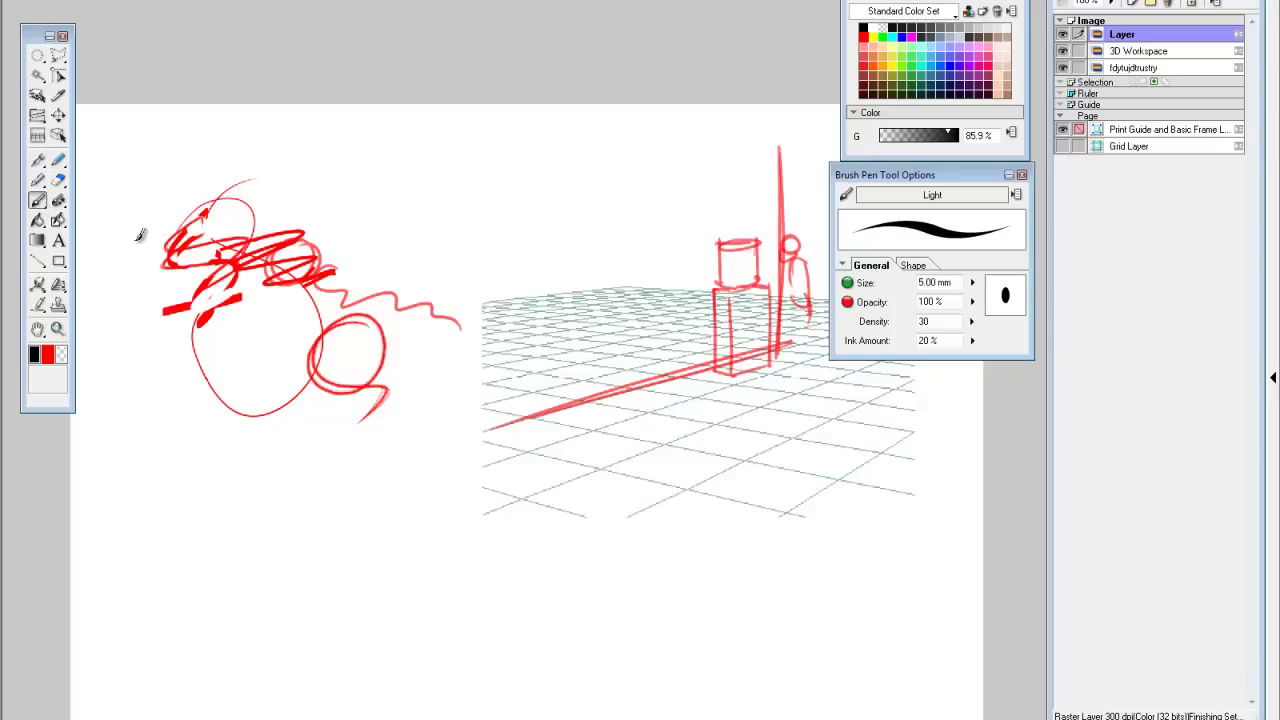
{"action": "left_click", "coordinate": [39, 201]}
{"action": "left_click", "coordinate": [80, 245]}
{"action": "mouse_move", "coordinate": [197, 187]}
{"action": "left_mouse_down"}
{"action": "mouse_move", "coordinate": [189, 232]}
{"action": "mouse_move", "coordinate": [160, 278]}
{"action": "mouse_move", "coordinate": [230, 292]}
{"action": "left_mouse_up"}
{"action": "left_click_drag", "start_coordinate": [240, 172], "coordinate": [168, 232]}
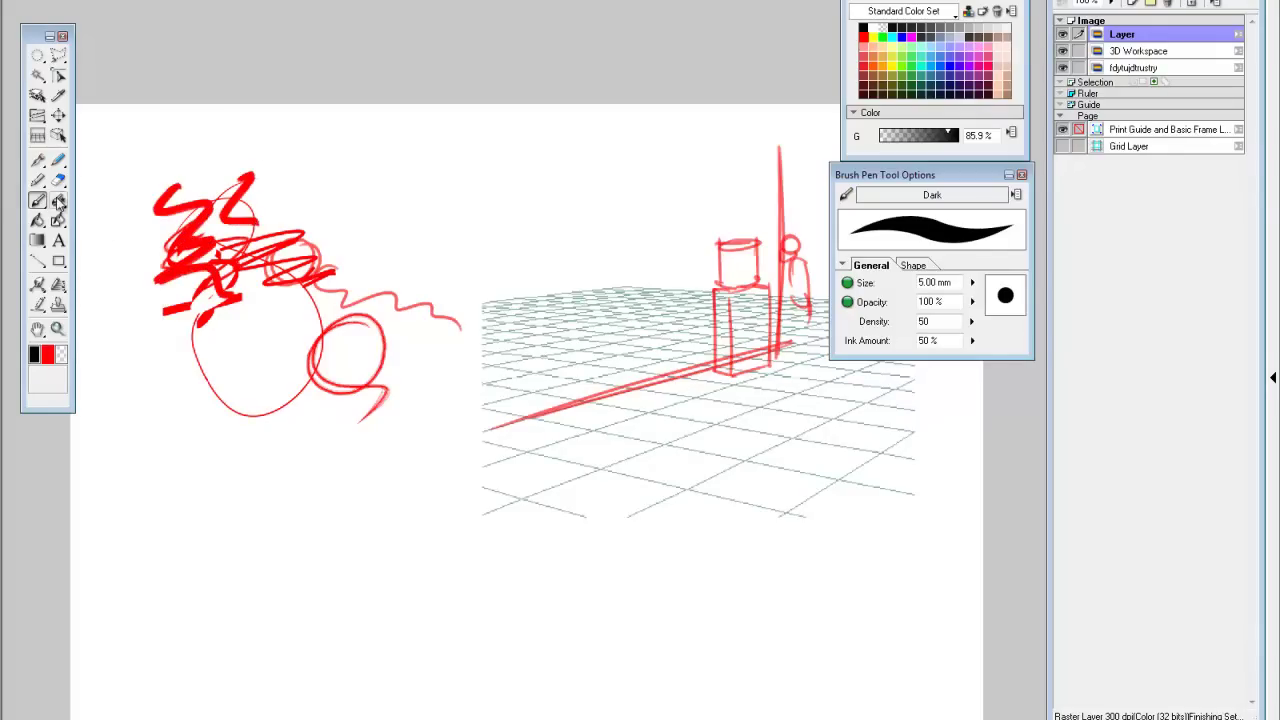
{"action": "left_click_drag", "start_coordinate": [197, 180], "coordinate": [222, 232]}
{"action": "left_click_drag", "start_coordinate": [214, 149], "coordinate": [238, 192]}
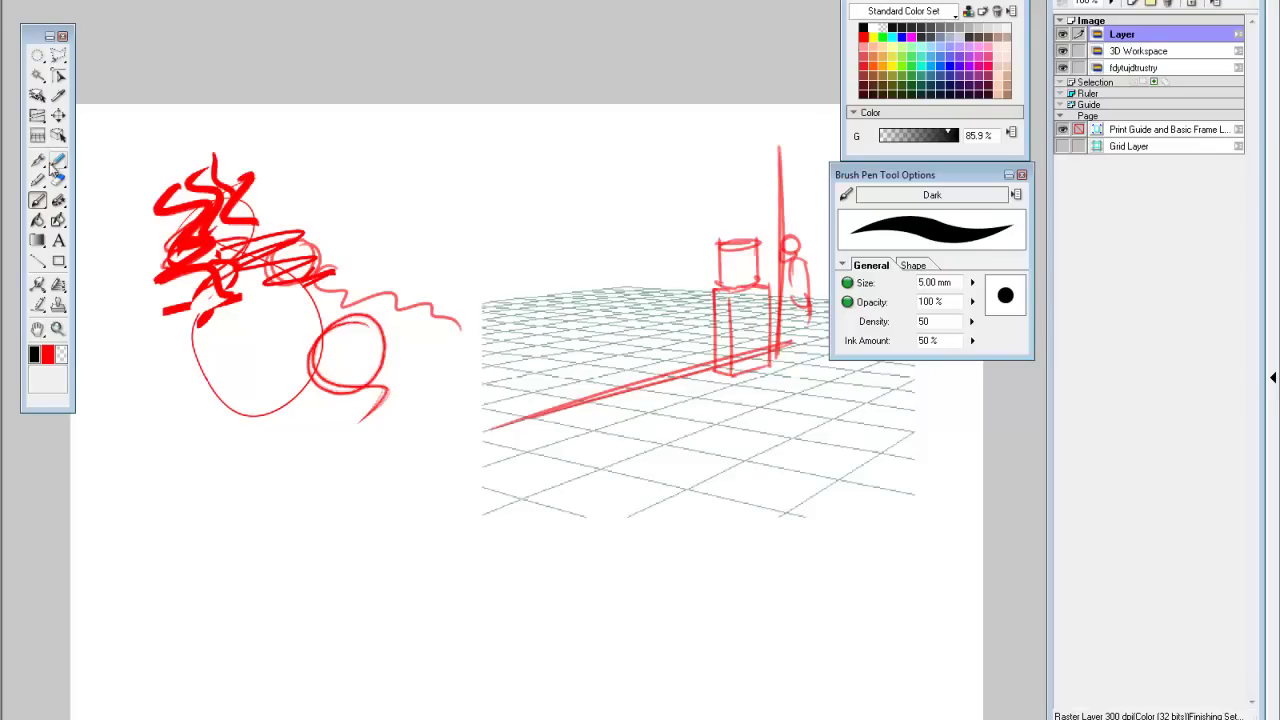
Step: Draw a large spiralling chain across the page with the Pattern Brush preset CADENA TEST 1 at 6.43 mm
{"action": "left_click", "coordinate": [37, 180]}
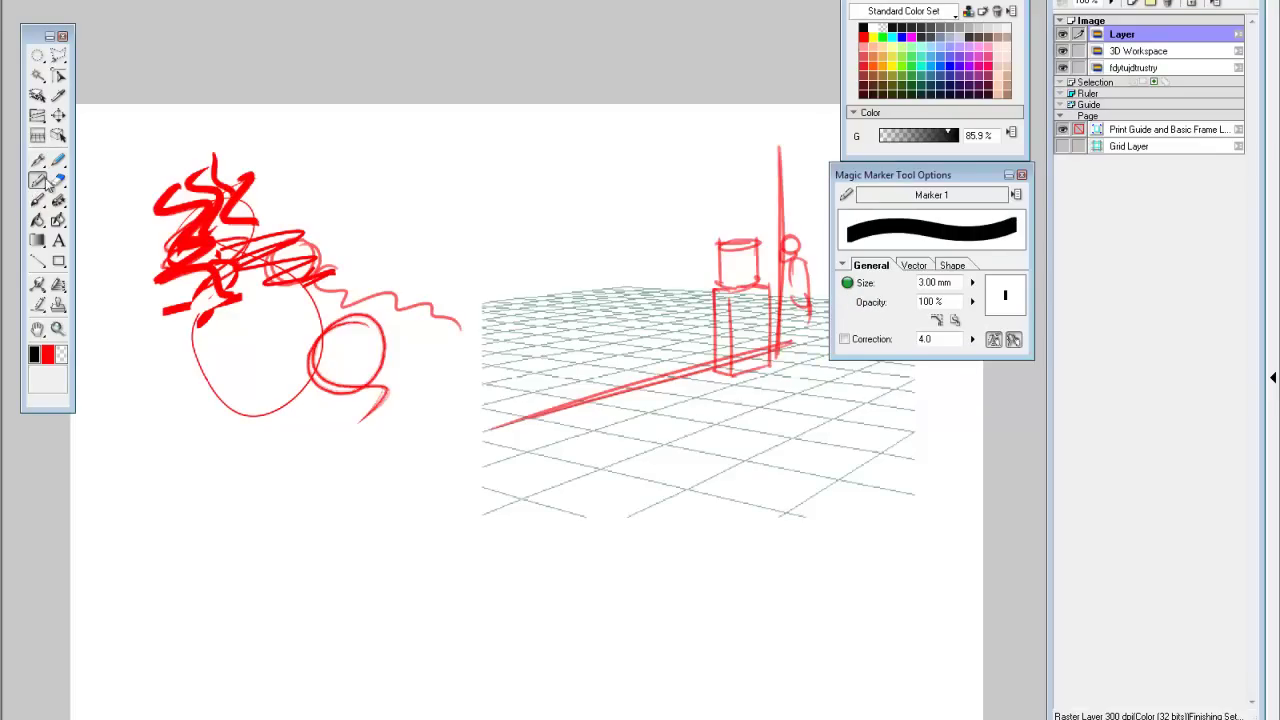
{"action": "left_click", "coordinate": [58, 200]}
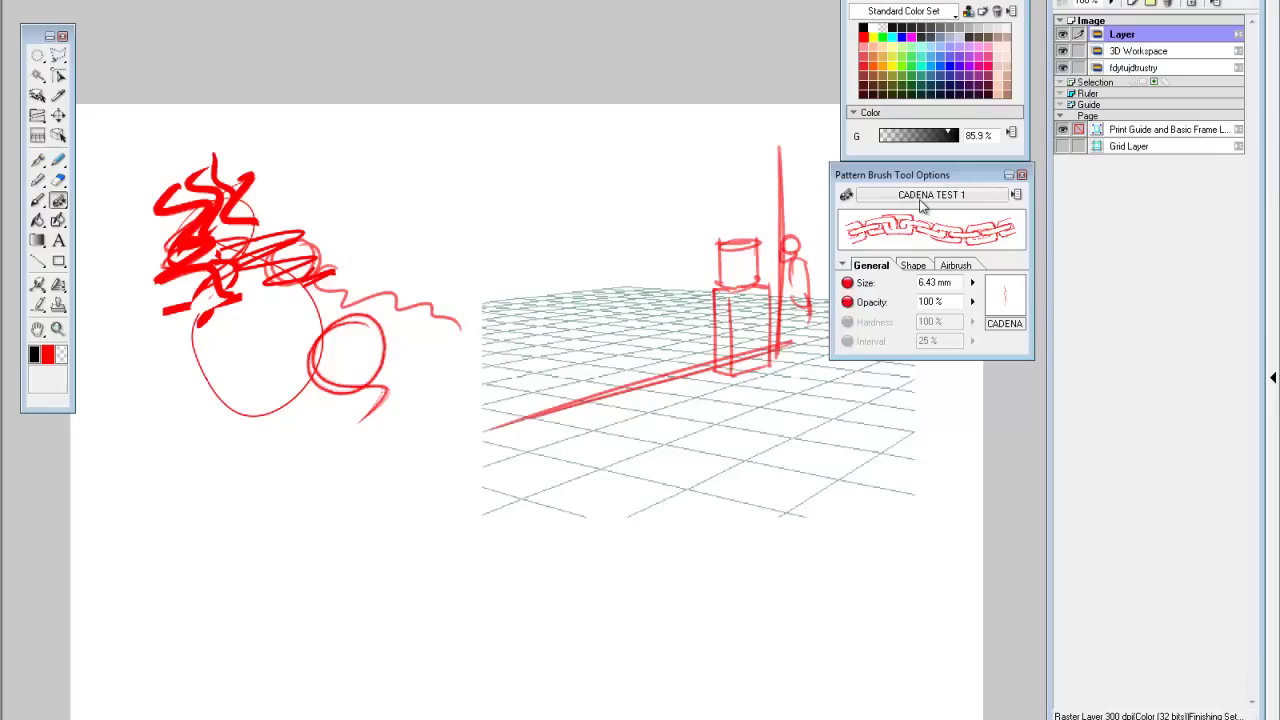
{"action": "mouse_move", "coordinate": [403, 135]}
{"action": "left_mouse_down"}
{"action": "mouse_move", "coordinate": [457, 170]}
{"action": "mouse_move", "coordinate": [440, 300]}
{"action": "mouse_move", "coordinate": [305, 368]}
{"action": "mouse_move", "coordinate": [218, 462]}
{"action": "mouse_move", "coordinate": [278, 600]}
{"action": "mouse_move", "coordinate": [541, 560]}
{"action": "mouse_move", "coordinate": [474, 428]}
{"action": "mouse_move", "coordinate": [366, 515]}
{"action": "mouse_move", "coordinate": [488, 518]}
{"action": "mouse_move", "coordinate": [409, 503]}
{"action": "left_mouse_up"}
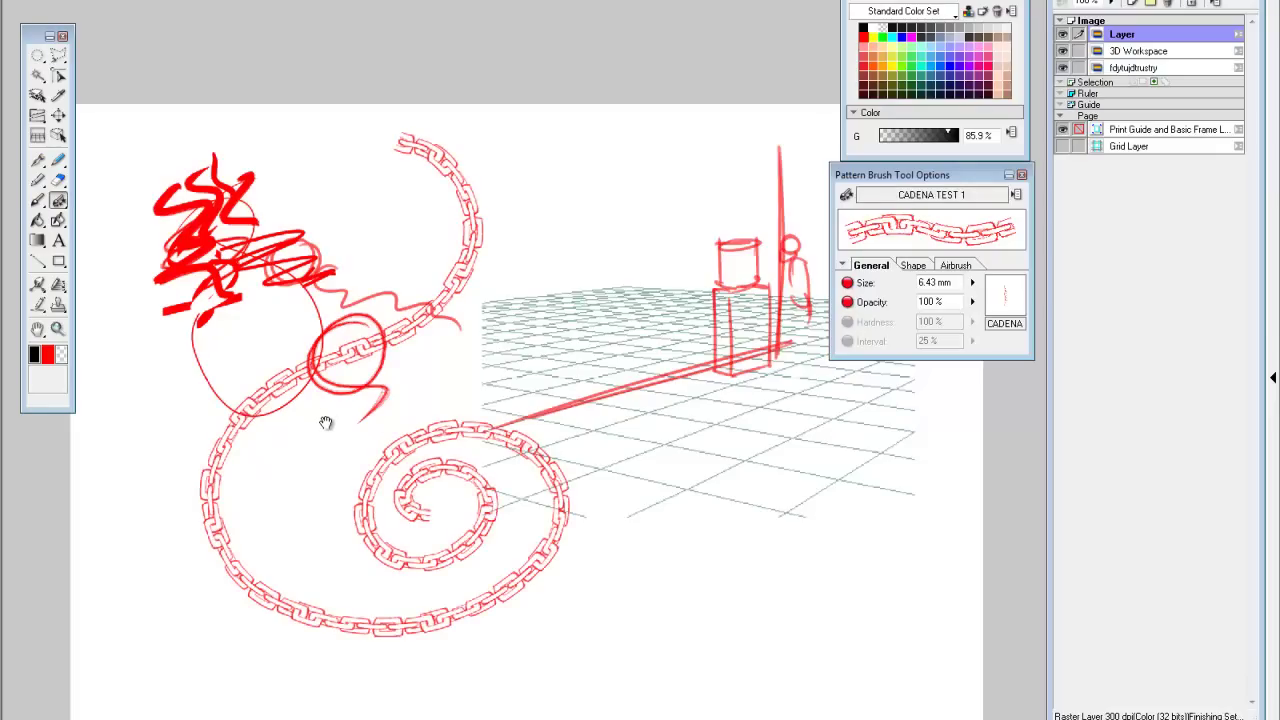
Step: Examine the chain pattern's links up close and along the whole spiral
{"action": "left_click", "coordinate": [379, 430], "text": "ctrl"}
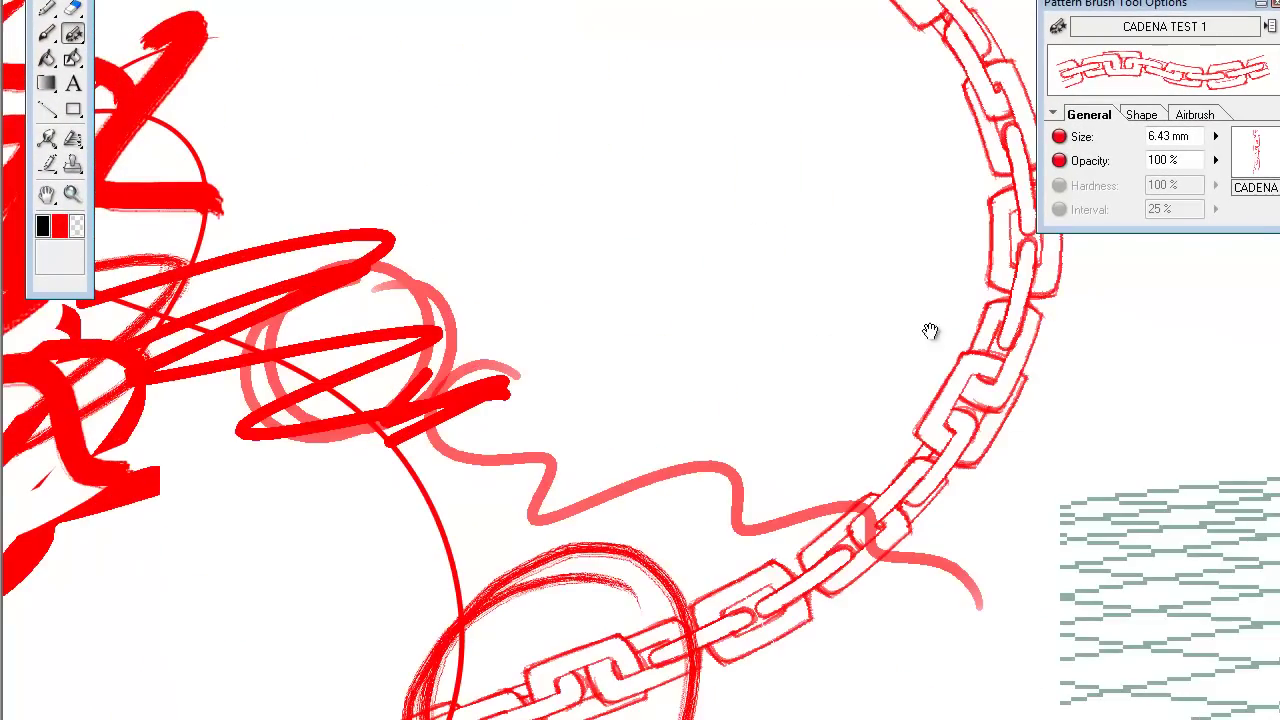
{"action": "left_click_drag", "start_coordinate": [930, 331], "coordinate": [394, 251]}
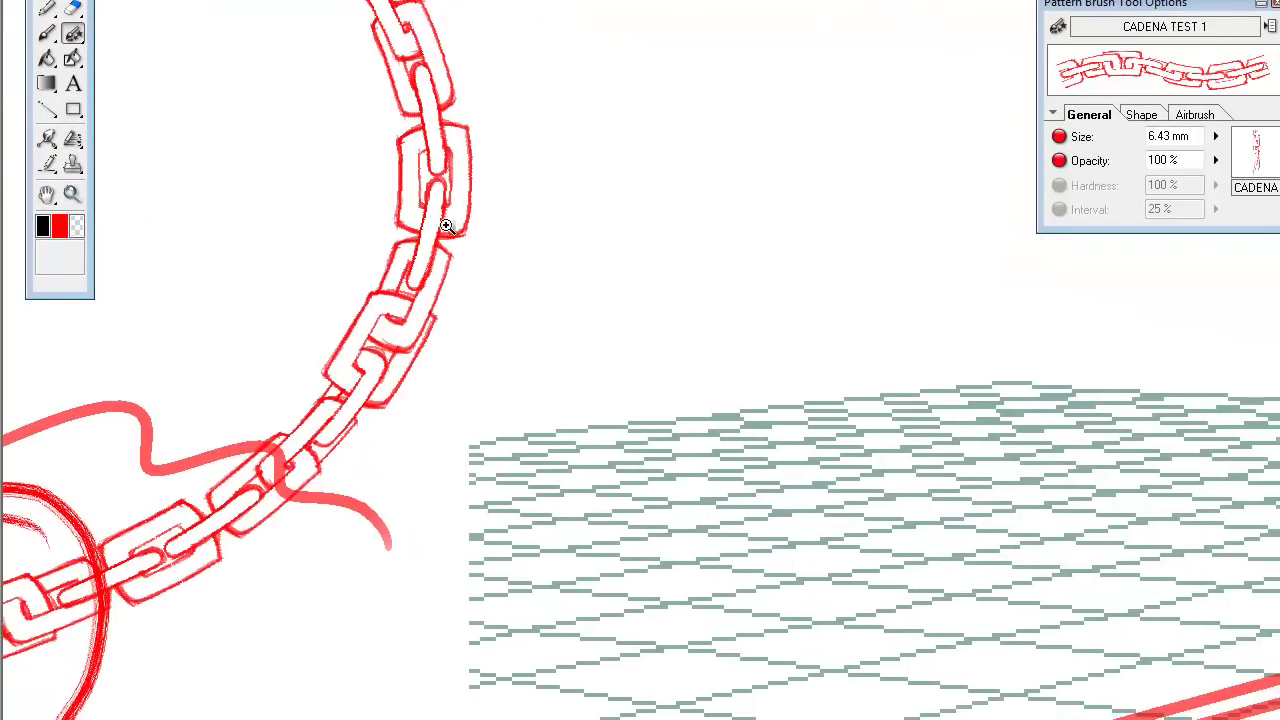
{"action": "scroll", "coordinate": [523, 209], "scroll_direction": "up", "scroll_amount": 2}
{"action": "scroll", "coordinate": [521, 220], "scroll_direction": "up", "scroll_amount": 2}
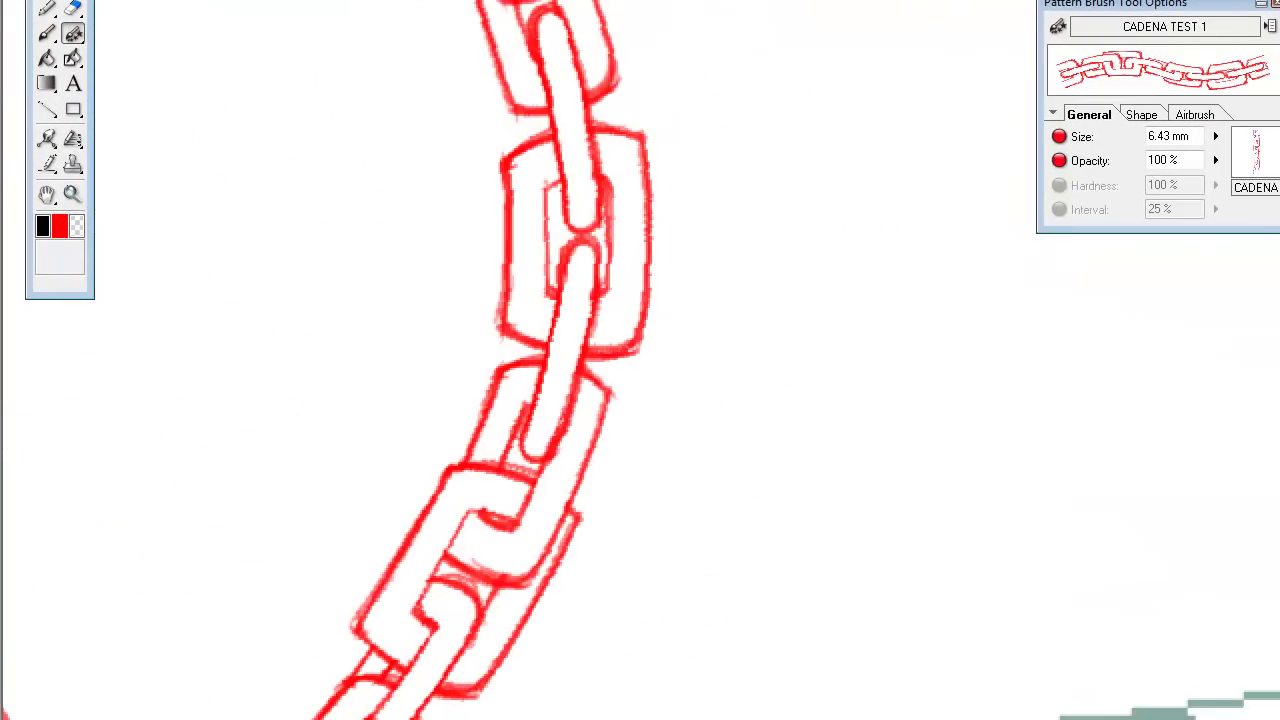
{"action": "scroll", "coordinate": [590, 180], "scroll_direction": "down", "scroll_amount": 4}
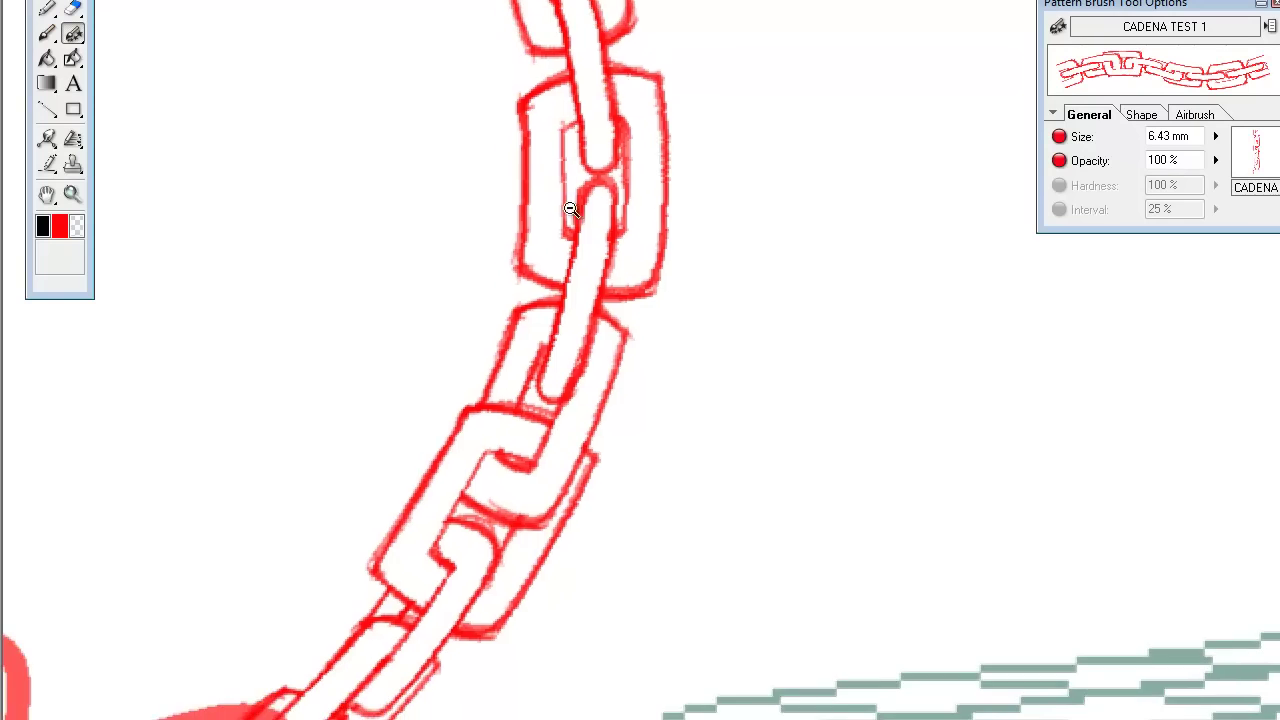
{"action": "scroll", "coordinate": [594, 274], "scroll_direction": "down", "scroll_amount": 3}
{"action": "scroll", "coordinate": [448, 423], "scroll_direction": "up", "scroll_amount": 2}
{"action": "scroll", "coordinate": [456, 480], "scroll_direction": "down", "scroll_amount": 2}
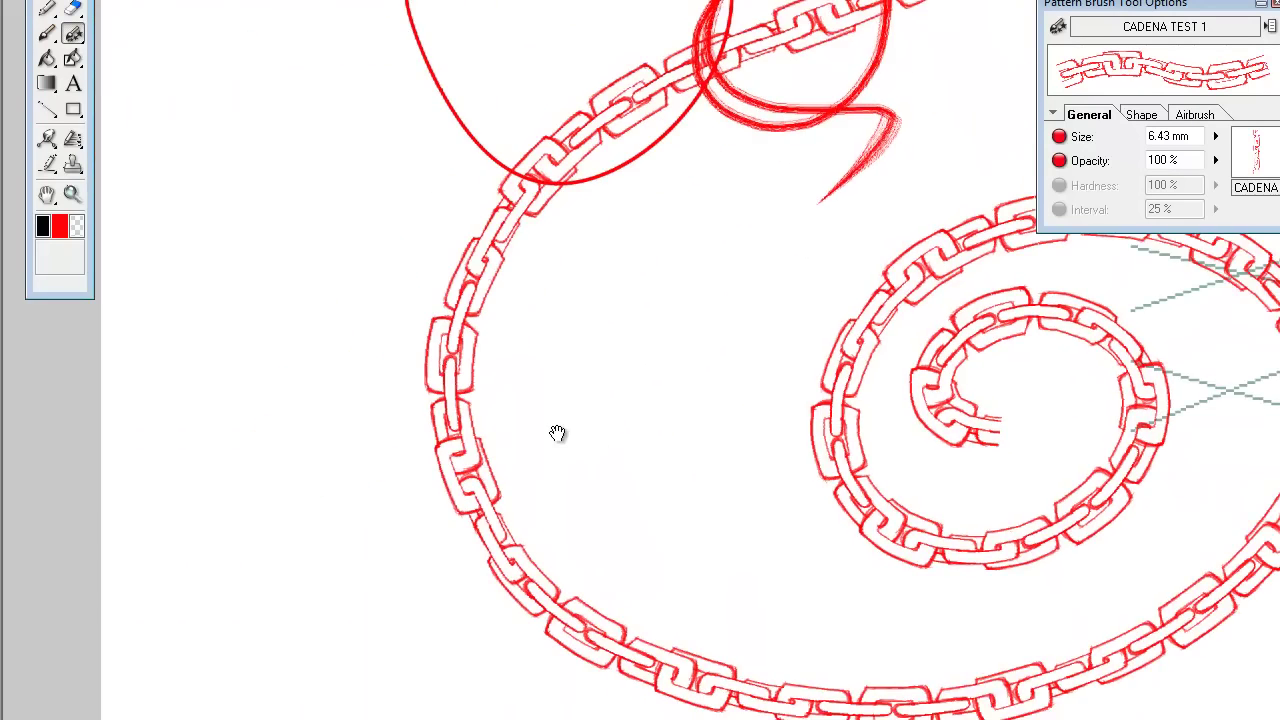
{"action": "scroll", "coordinate": [563, 431], "scroll_direction": "up", "scroll_amount": 3}
{"action": "left_click_drag", "start_coordinate": [424, 401], "coordinate": [341, 301]}
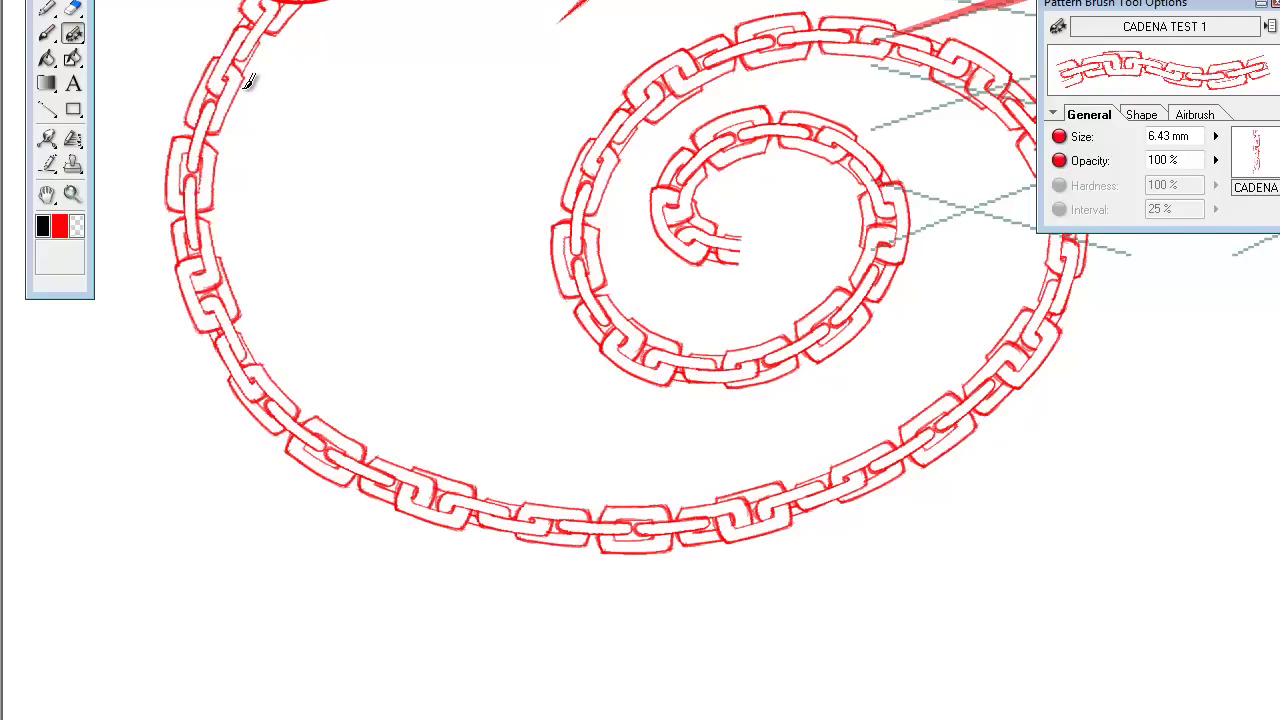
Step: Draw an oval with a small gap in its outline inside the chain spiral using the Maru pen at 1.10 mm
{"action": "left_click", "coordinate": [47, 60]}
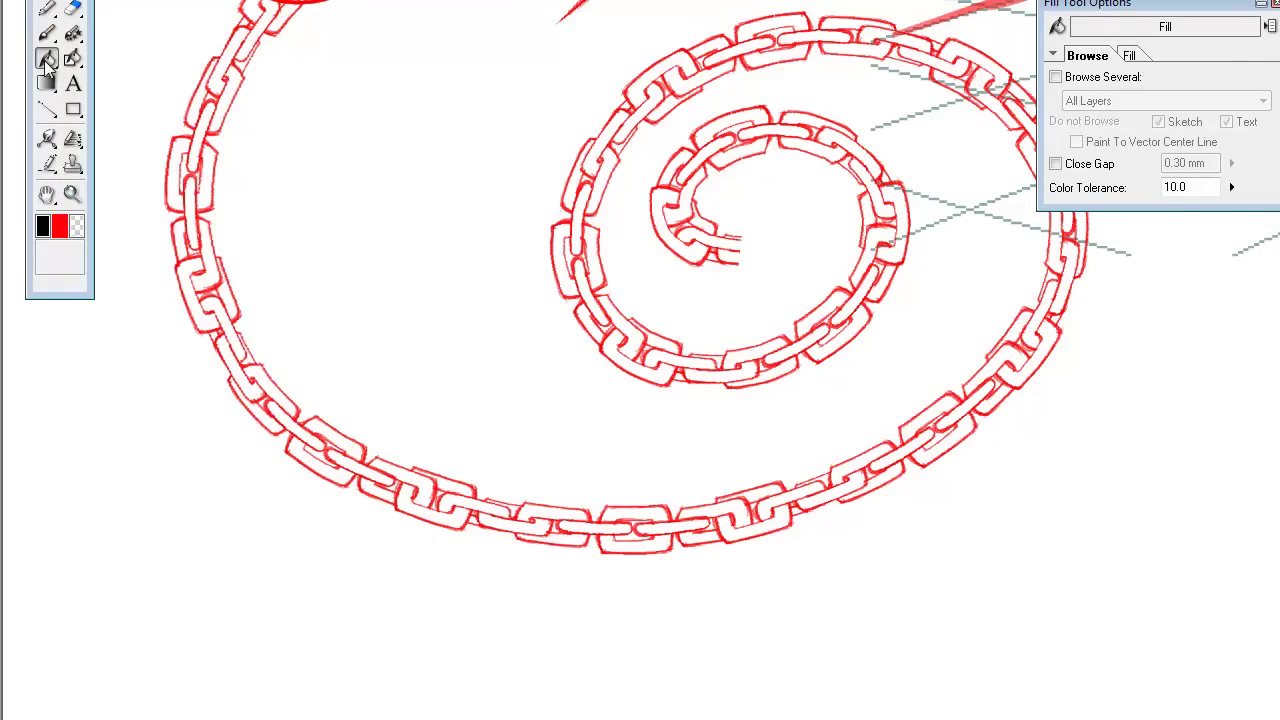
{"action": "key", "text": "p"}
{"action": "mouse_move", "coordinate": [415, 100]}
{"action": "left_mouse_down"}
{"action": "mouse_move", "coordinate": [474, 152]}
{"action": "mouse_move", "coordinate": [416, 108]}
{"action": "left_mouse_up"}
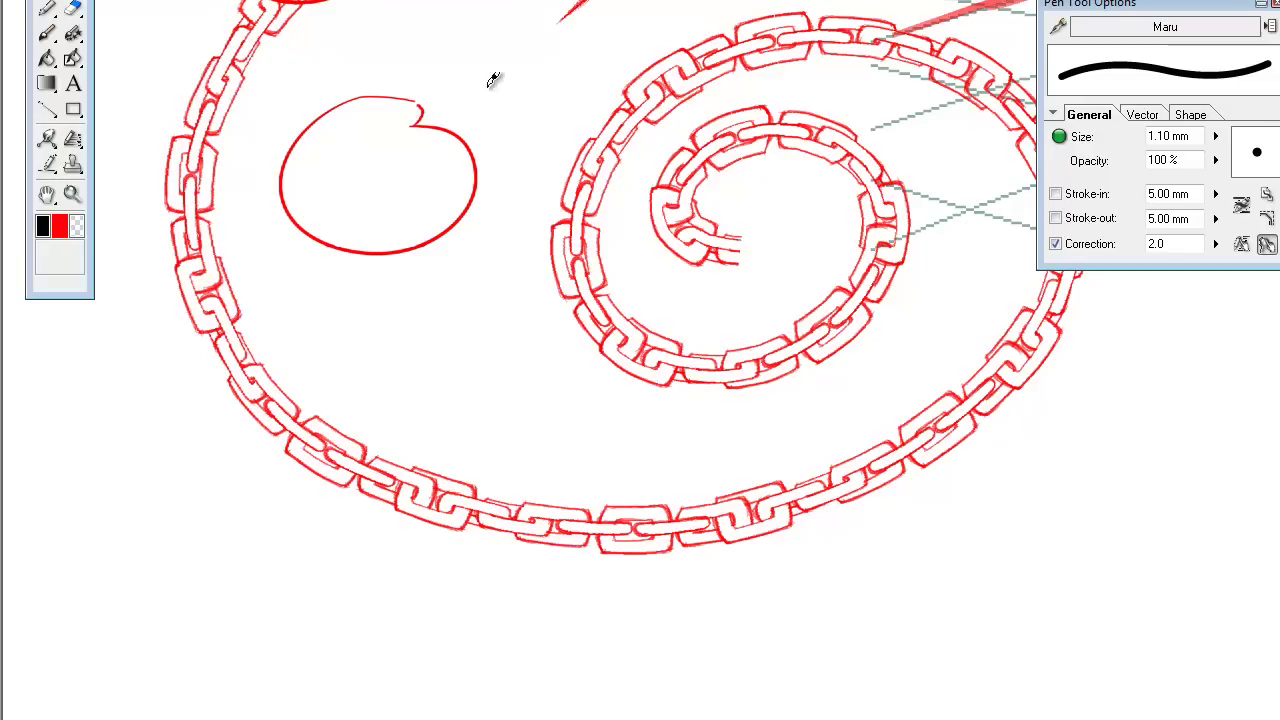
{"action": "key", "text": "ctrl+space"}
{"action": "left_click_drag", "start_coordinate": [383, 68], "coordinate": [475, 164]}
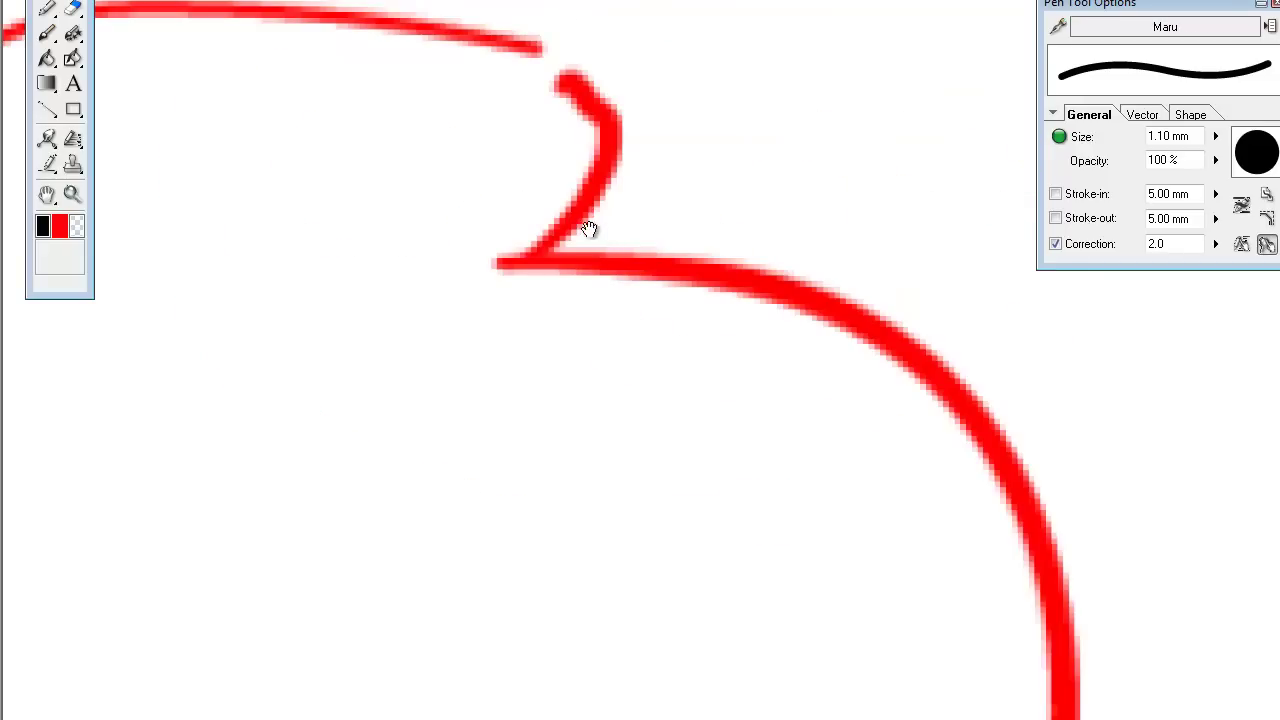
{"action": "left_click", "coordinate": [620, 311]}
{"action": "left_click", "coordinate": [620, 334]}
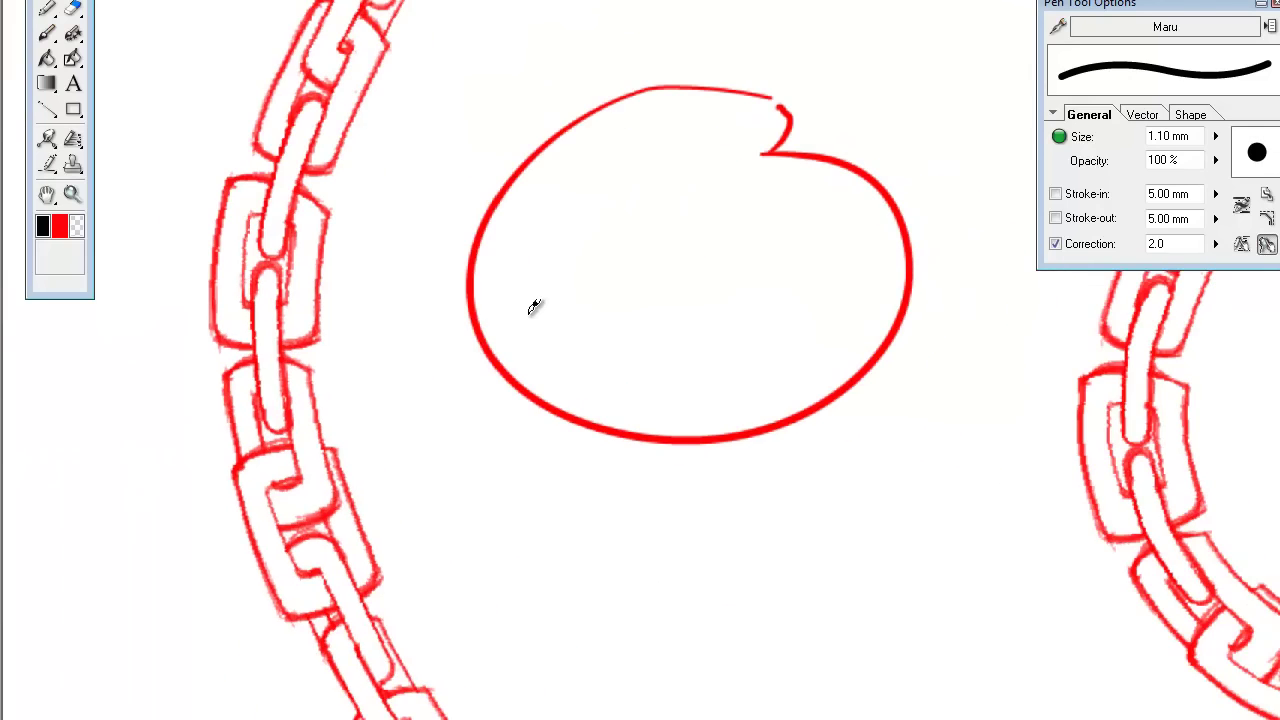
Step: Try to fill the gapped oval with red while gap closing is off
{"action": "key", "text": "k"}
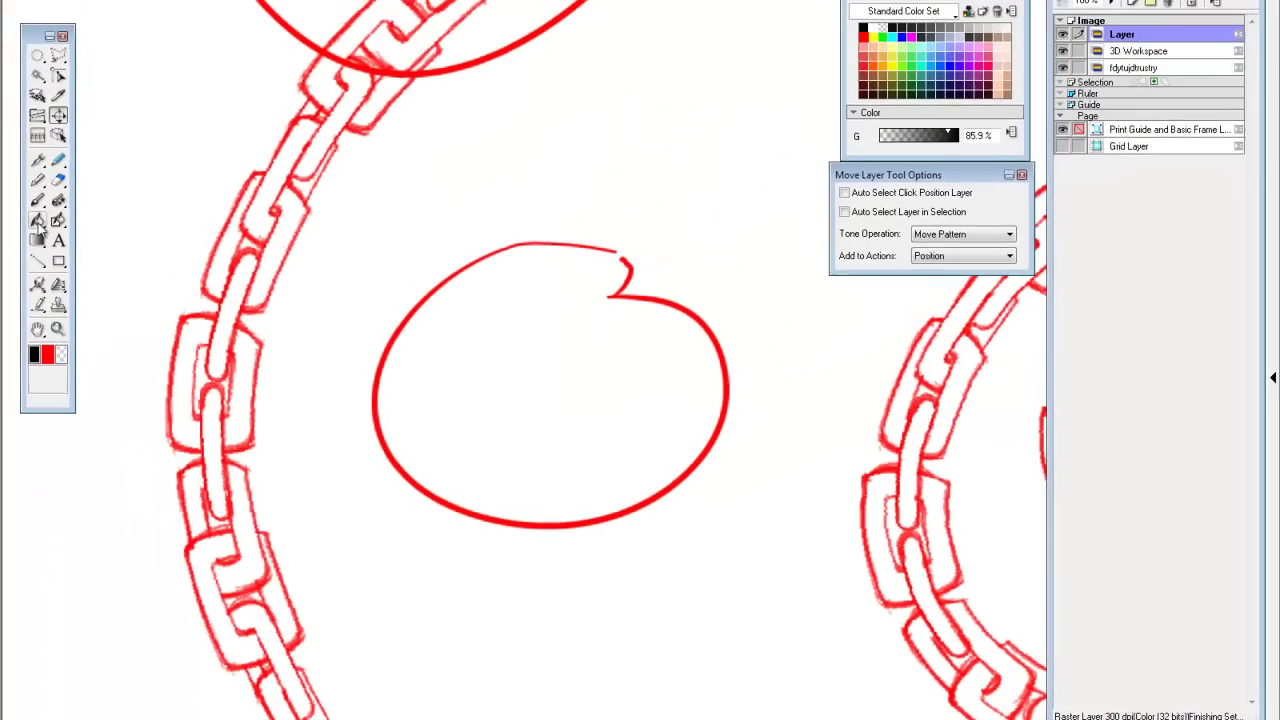
{"action": "left_click", "coordinate": [37, 222]}
{"action": "left_click", "coordinate": [514, 396]}
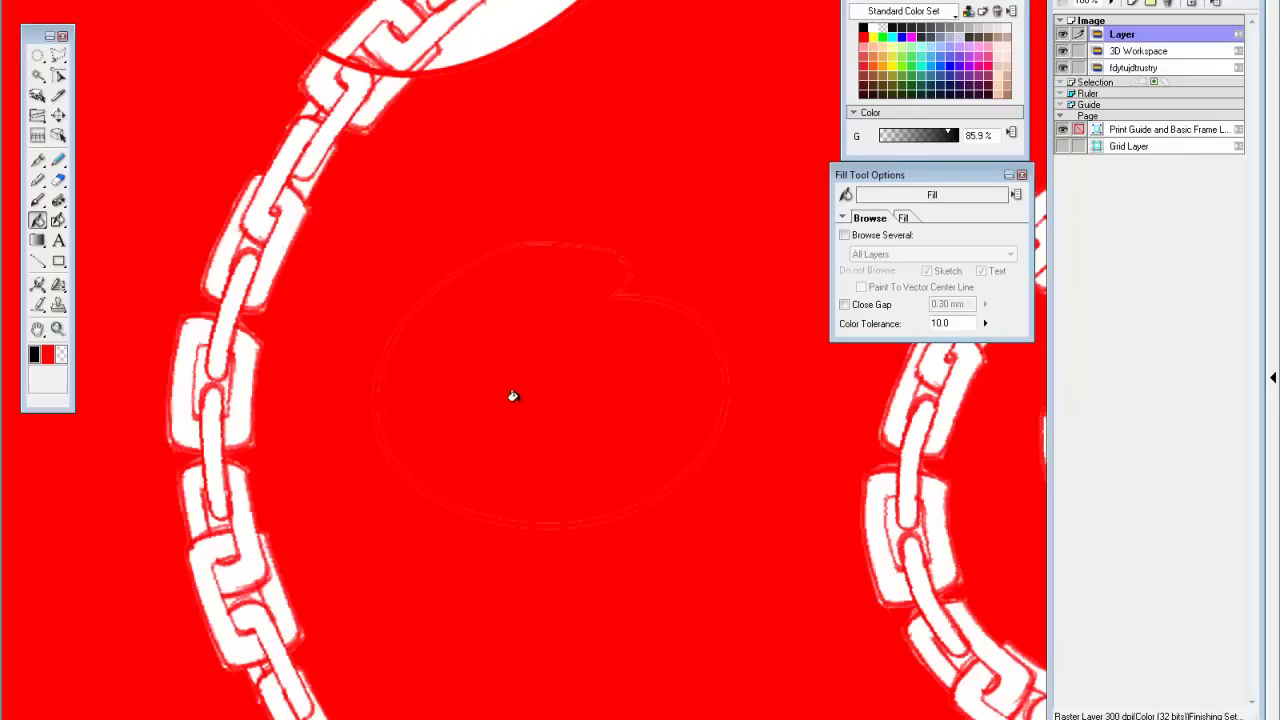
{"action": "left_click_drag", "start_coordinate": [538, 388], "coordinate": [406, 366]}
{"action": "key", "text": "ctrl+z"}
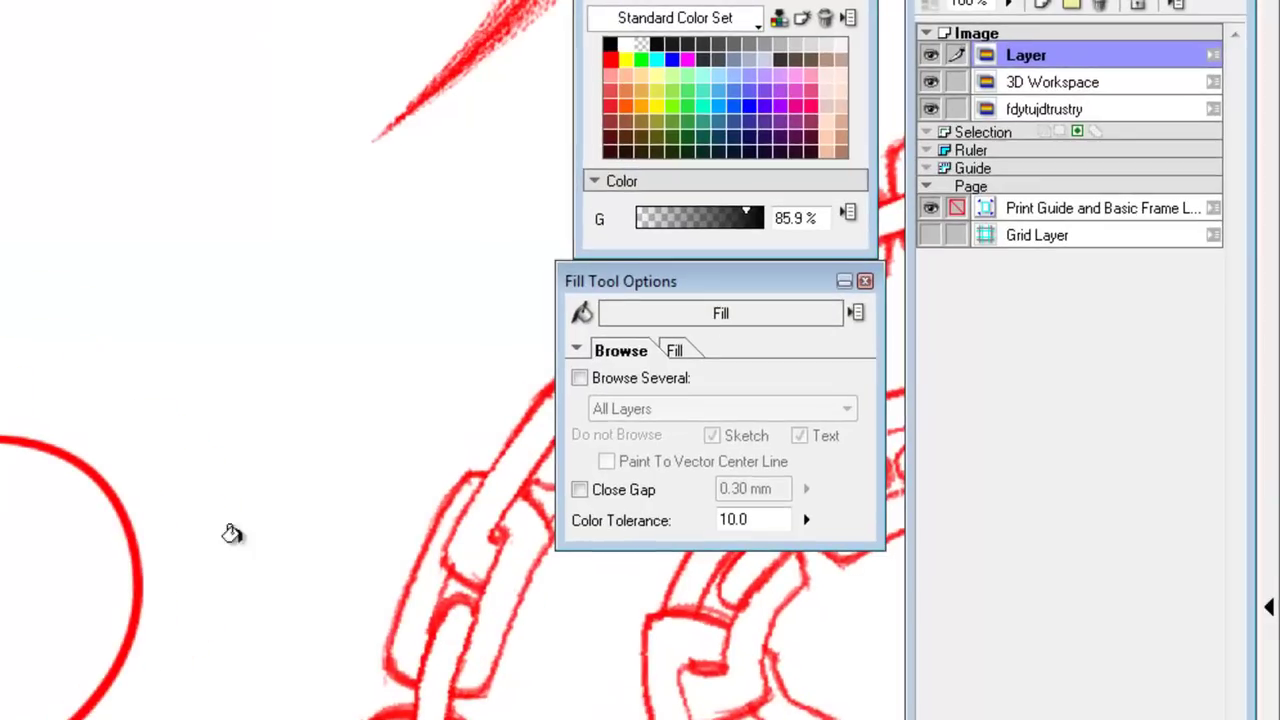
Step: Fill the oval with red using Close Gap at 0.30 mm, and bring up the CloseFill tool's Brush settings
{"action": "left_click", "coordinate": [578, 492]}
{"action": "left_click", "coordinate": [367, 395]}
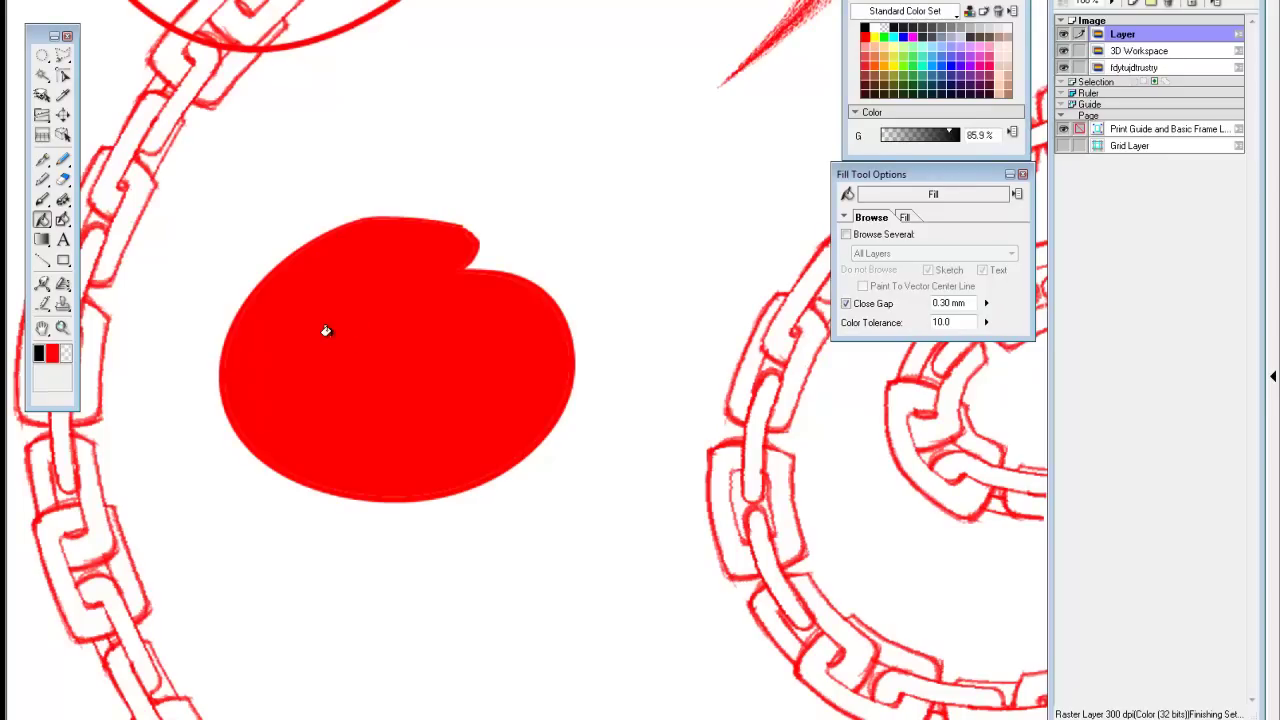
{"action": "left_click", "coordinate": [62, 220]}
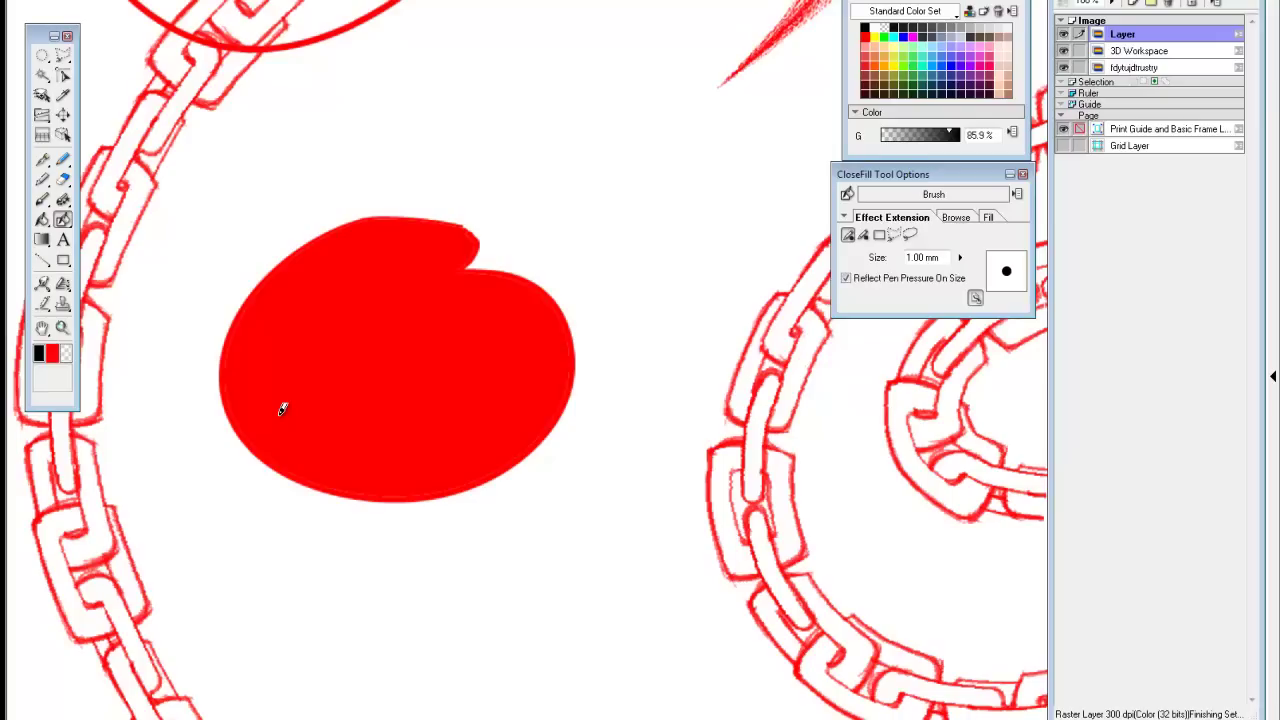
Step: Switch the Gradation tool to Line Mode 42.5L and try a red gradation across the page without a selection
{"action": "left_click", "coordinate": [42, 242]}
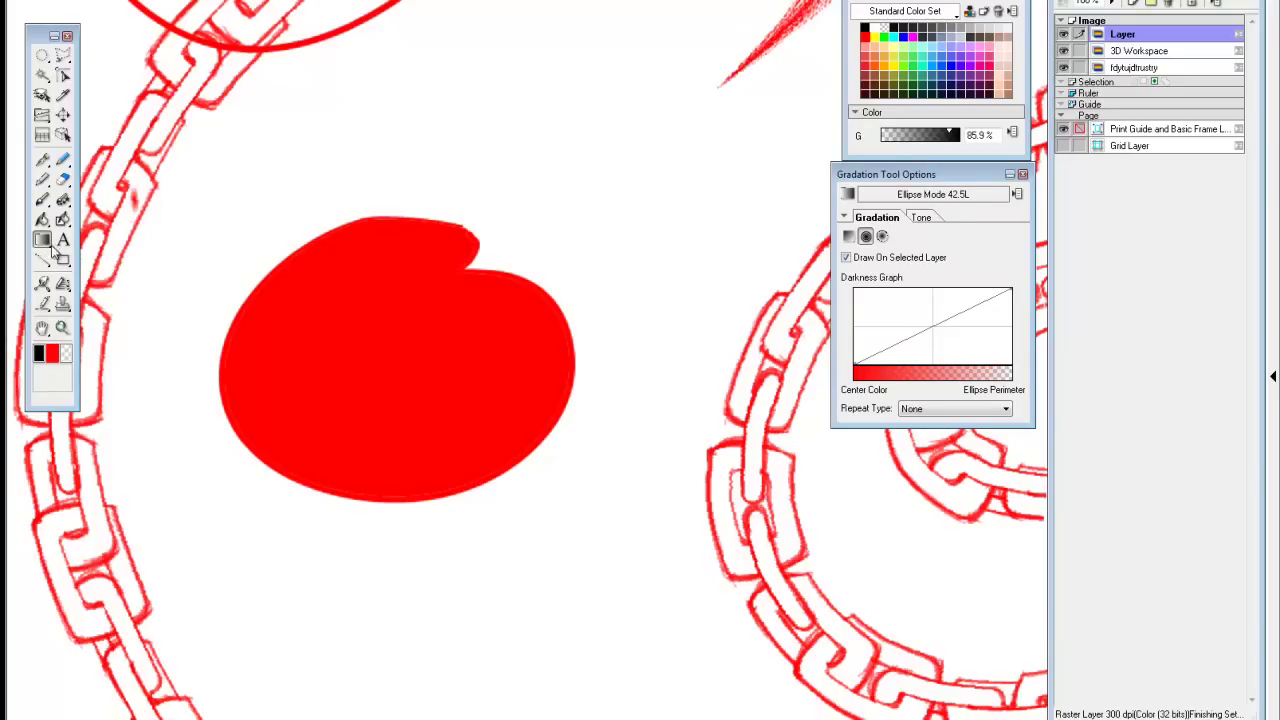
{"action": "left_click_drag", "start_coordinate": [45, 247], "coordinate": [63, 272]}
{"action": "left_click_drag", "start_coordinate": [118, 225], "coordinate": [112, 308]}
{"action": "key", "text": "ctrl+z"}
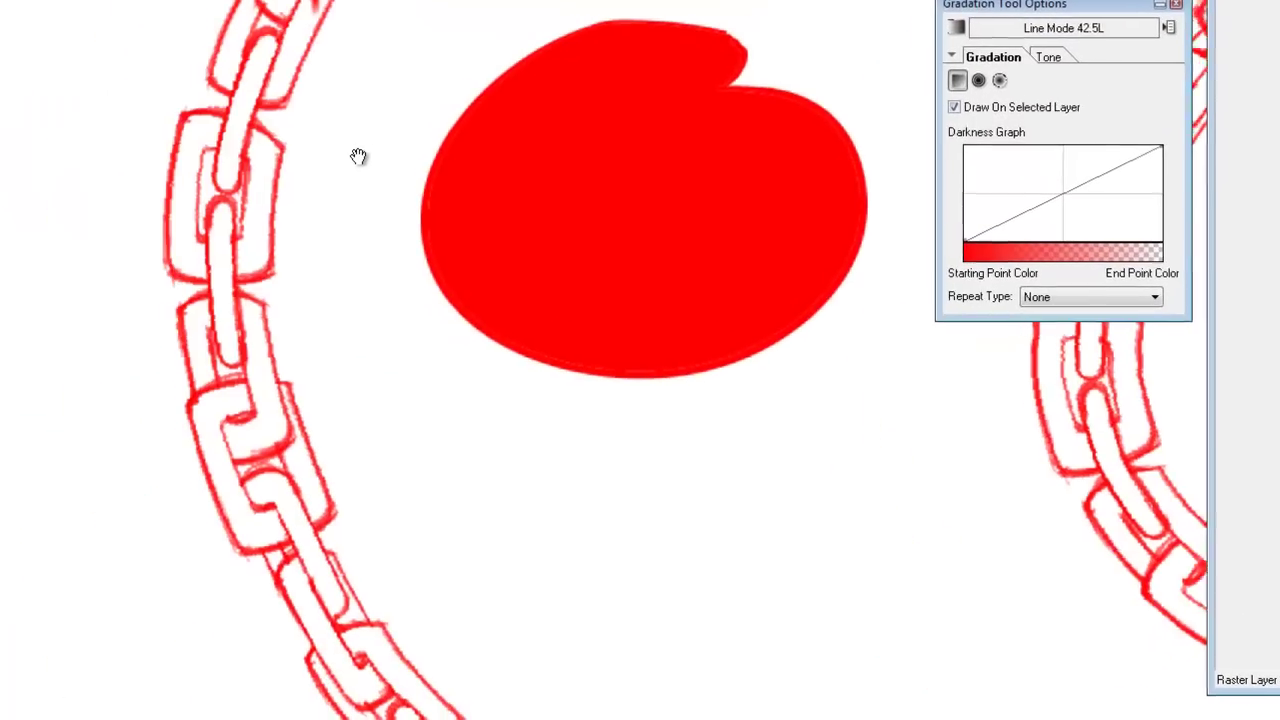
Step: Select a rectangular area beside the chain, fill it with a red-to-transparent line gradation fading upward, and deselect it
{"action": "key", "text": "m"}
{"action": "left_click_drag", "start_coordinate": [66, 67], "coordinate": [210, 207]}
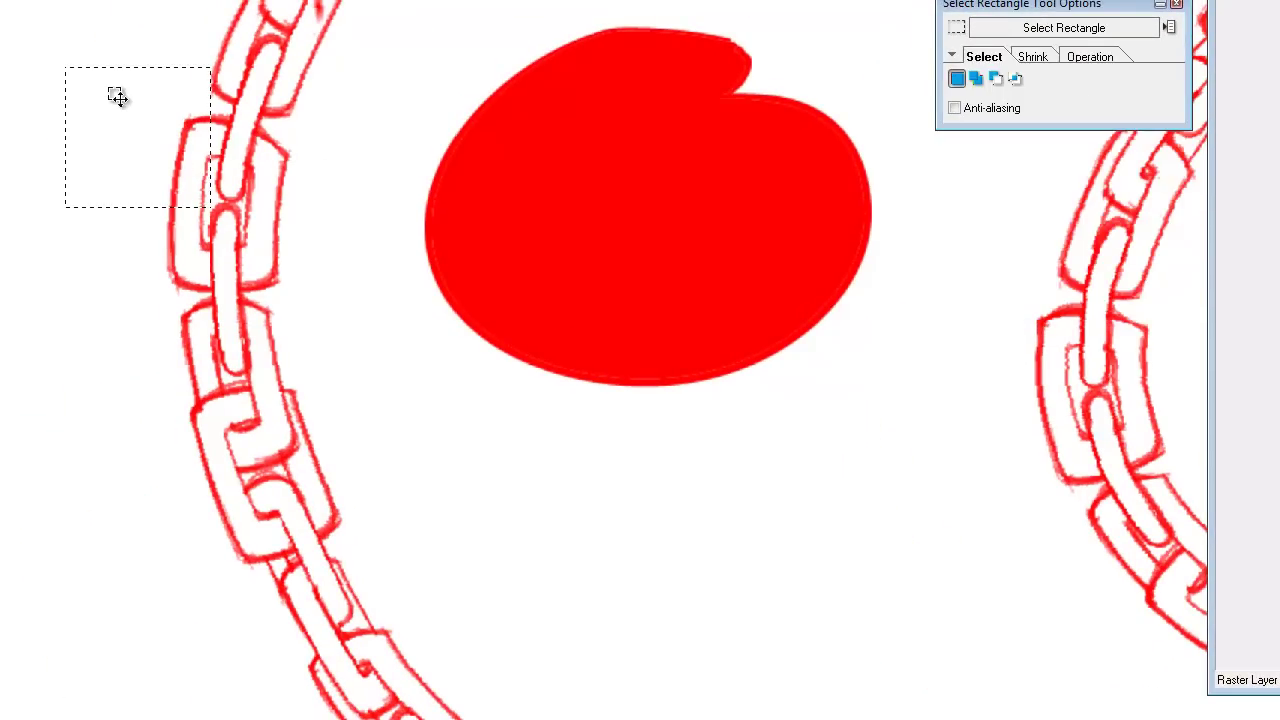
{"action": "key", "text": "g"}
{"action": "left_click_drag", "start_coordinate": [150, 170], "coordinate": [157, 103]}
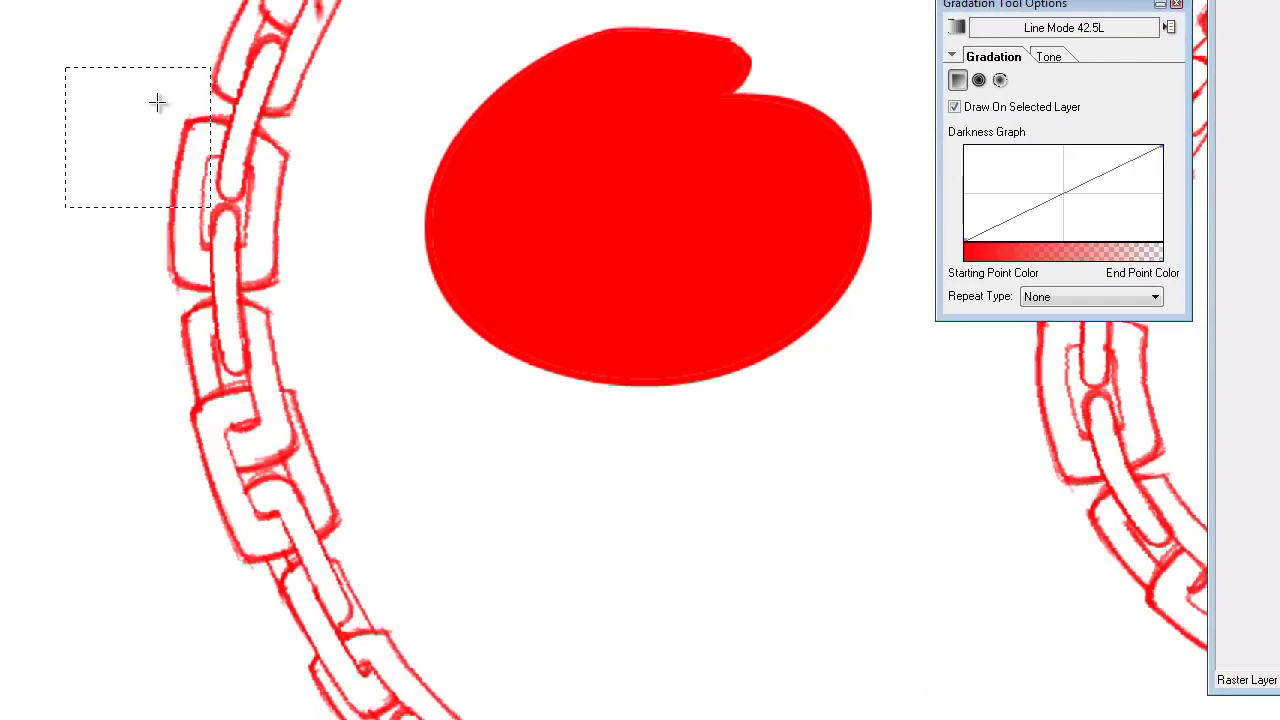
{"action": "key", "text": "ctrl+d"}
{"action": "left_click_drag", "start_coordinate": [126, 243], "coordinate": [220, 190]}
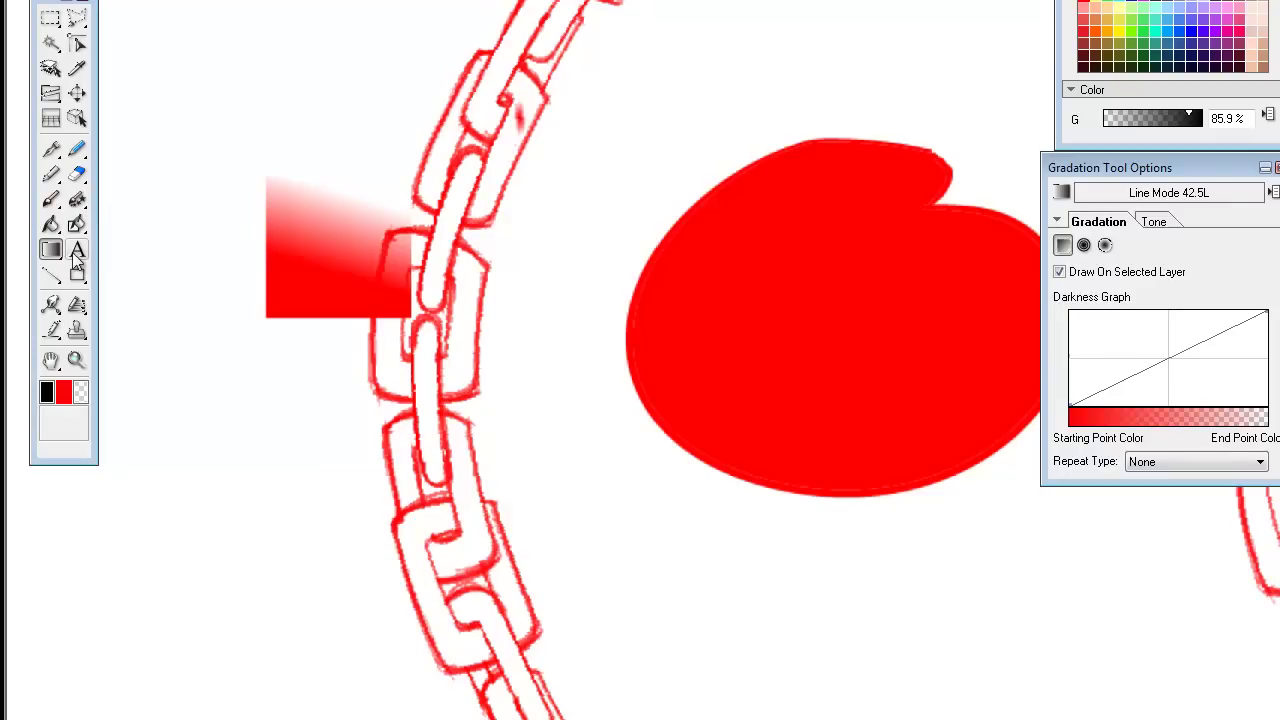
Step: Draw a diagonal line and a two-segment angled line beside the chain with the Line tool at 0.03 mm
{"action": "left_click", "coordinate": [77, 250]}
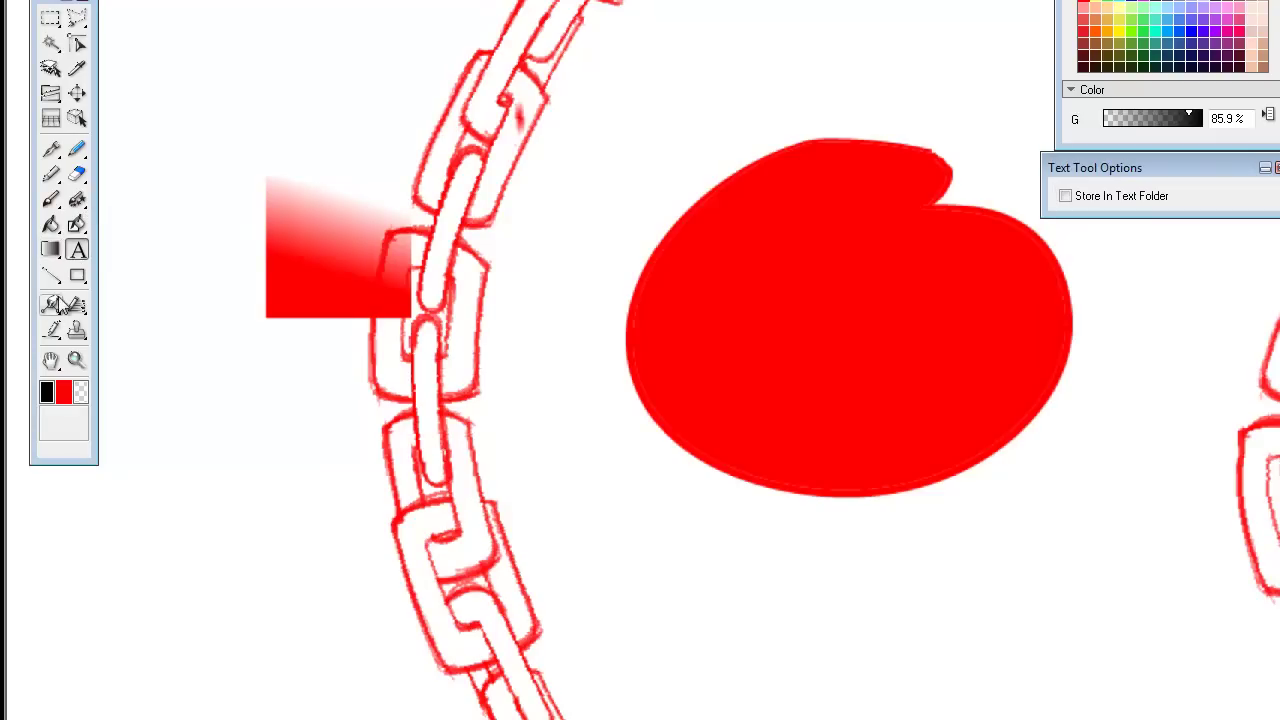
{"action": "left_click", "coordinate": [51, 275]}
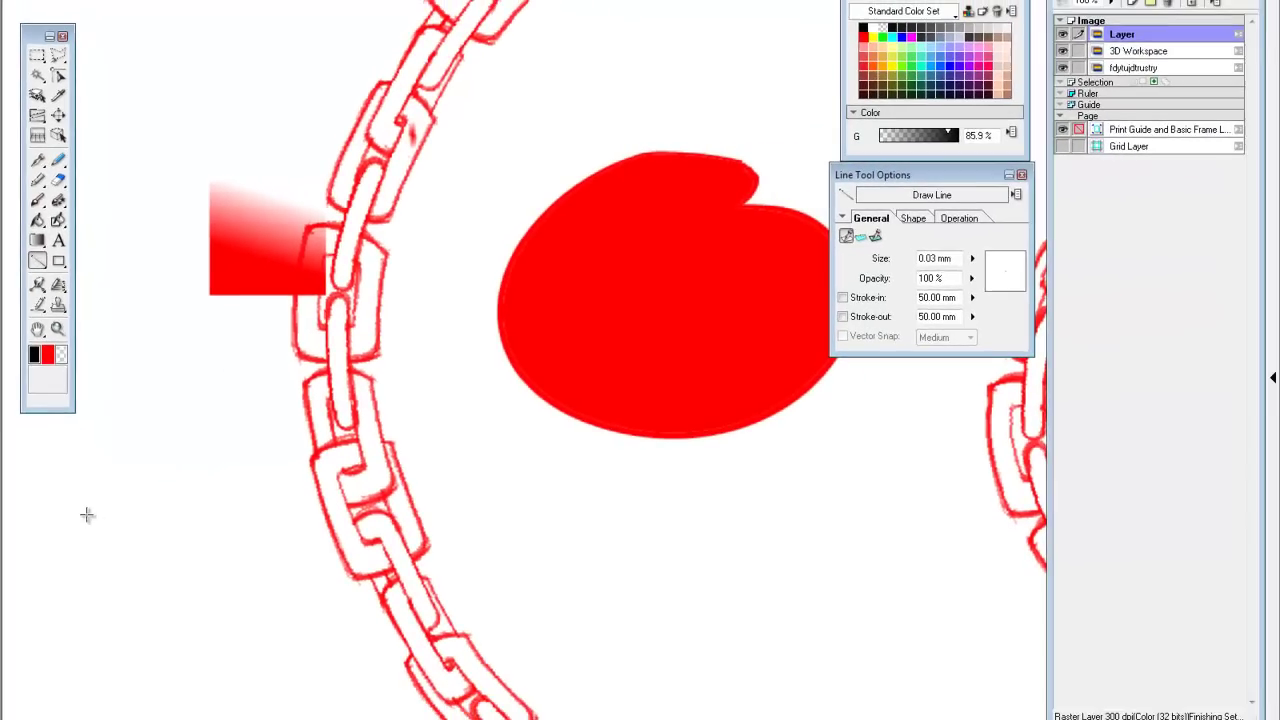
{"action": "left_click_drag", "start_coordinate": [87, 515], "coordinate": [278, 365]}
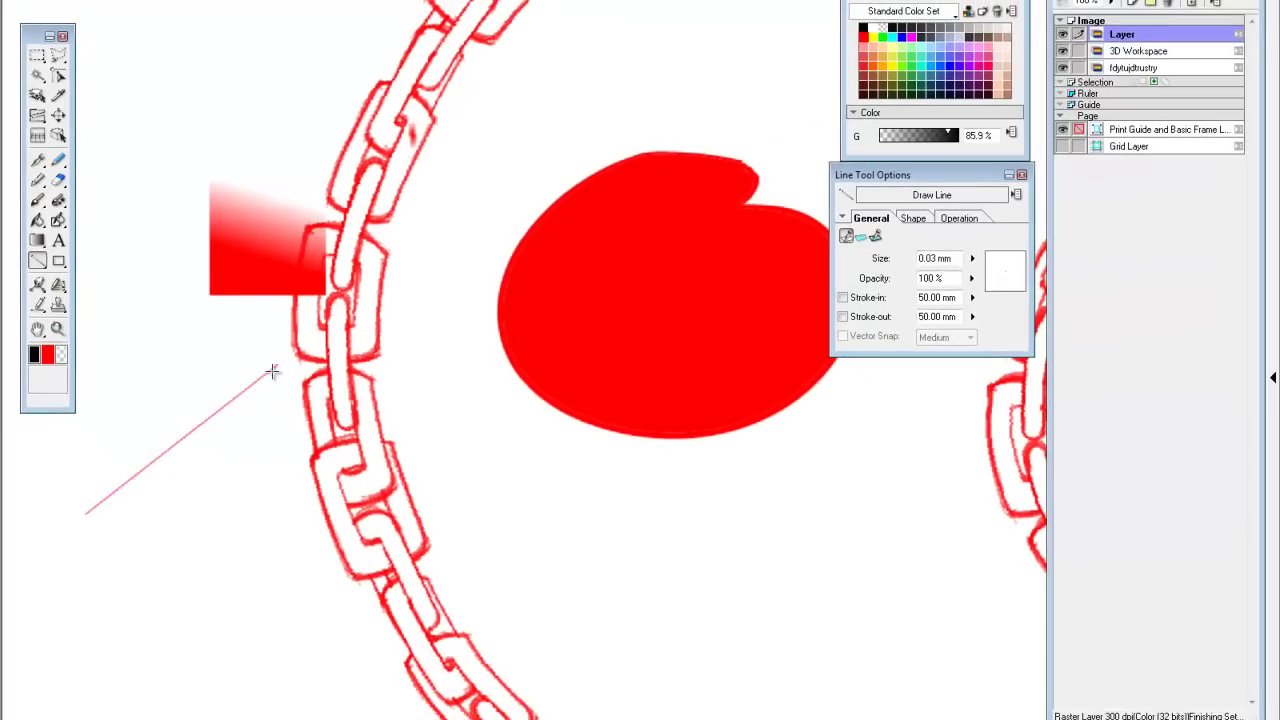
{"action": "mouse_move", "coordinate": [87, 575]}
{"action": "left_mouse_down"}
{"action": "mouse_move", "coordinate": [256, 469]}
{"action": "mouse_move", "coordinate": [262, 610]}
{"action": "left_mouse_up"}
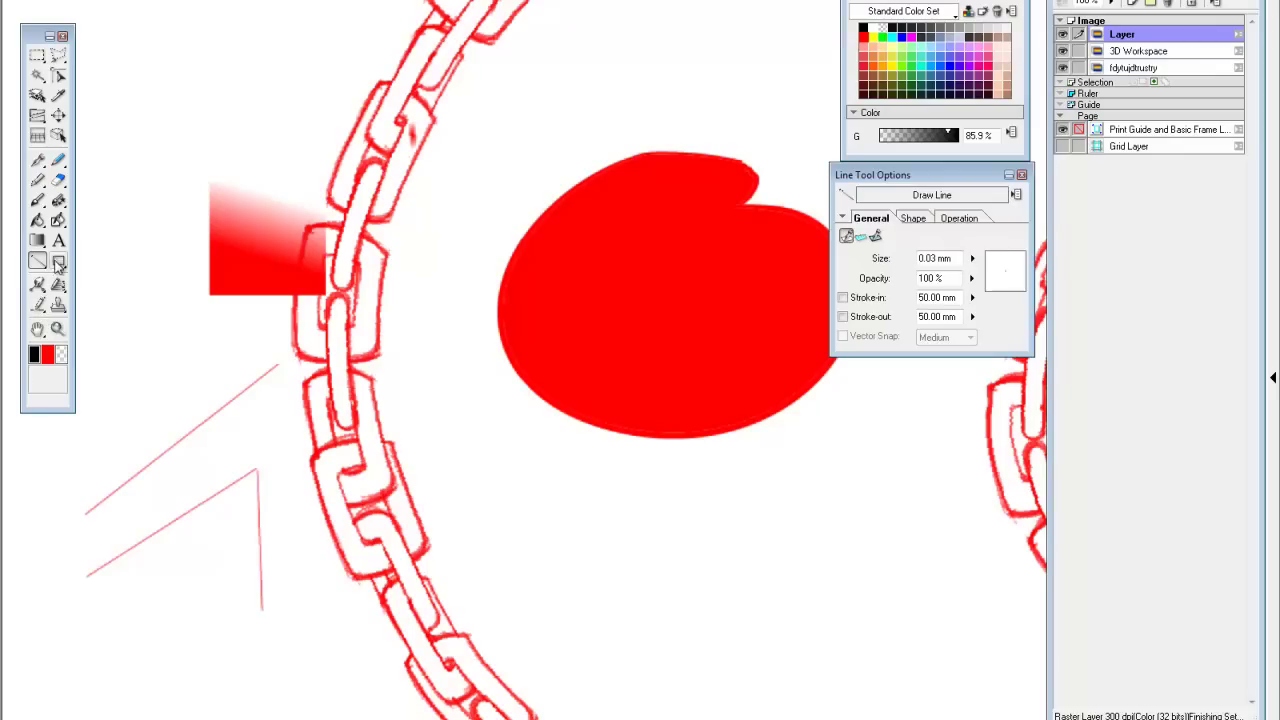
Step: Create a rectangular ruler over the gradation and trace its skewed outline with the Maru pen at 1.10 mm
{"action": "left_click", "coordinate": [58, 263]}
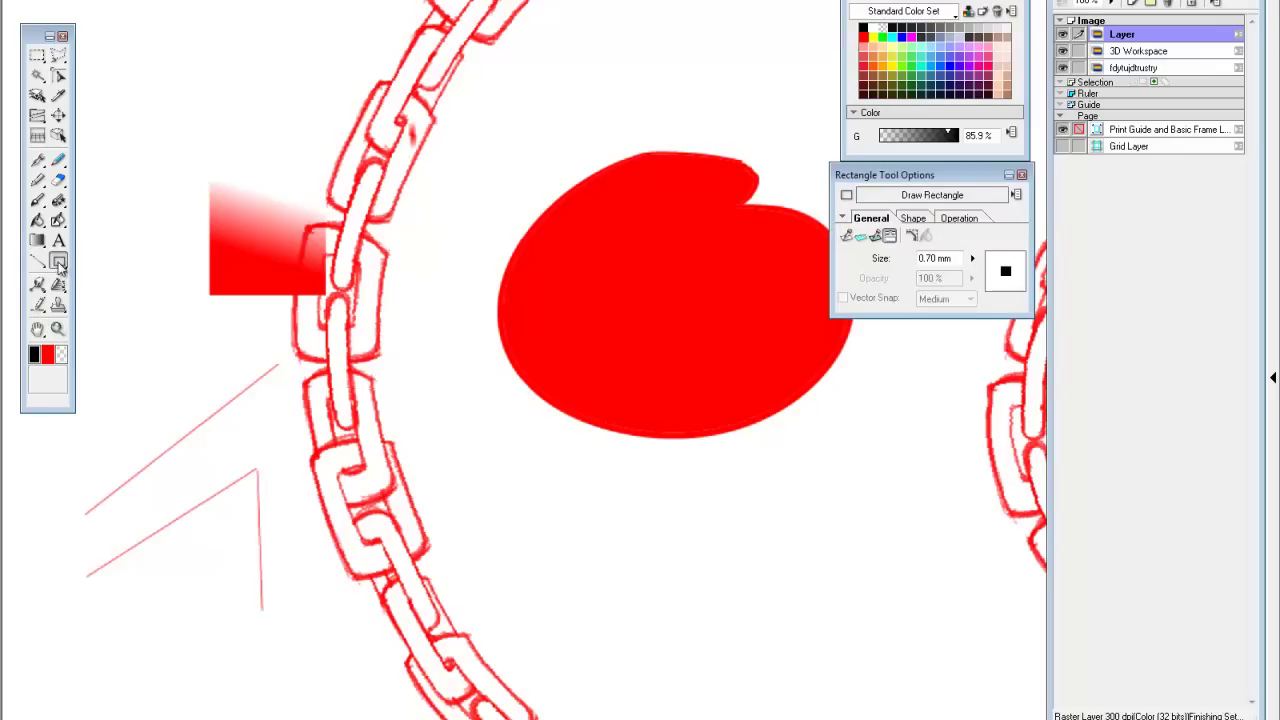
{"action": "left_click", "coordinate": [914, 200]}
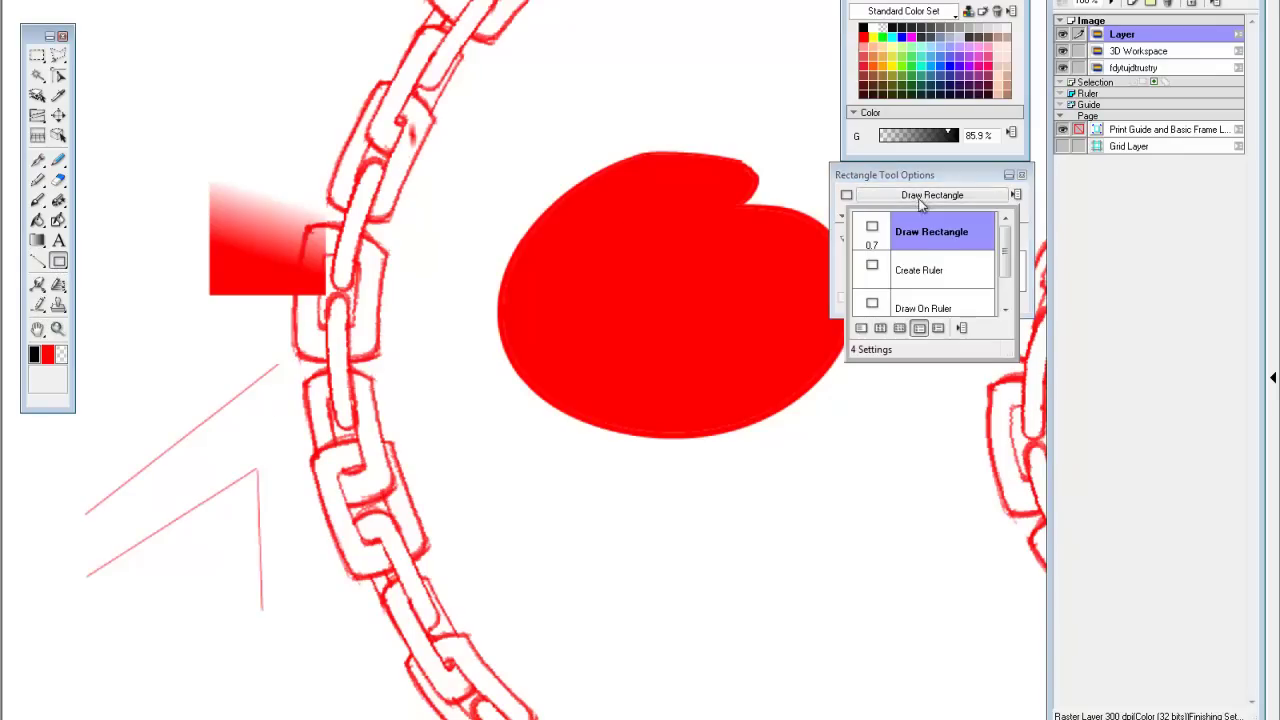
{"action": "left_click", "coordinate": [926, 266]}
{"action": "left_click_drag", "start_coordinate": [224, 170], "coordinate": [294, 250]}
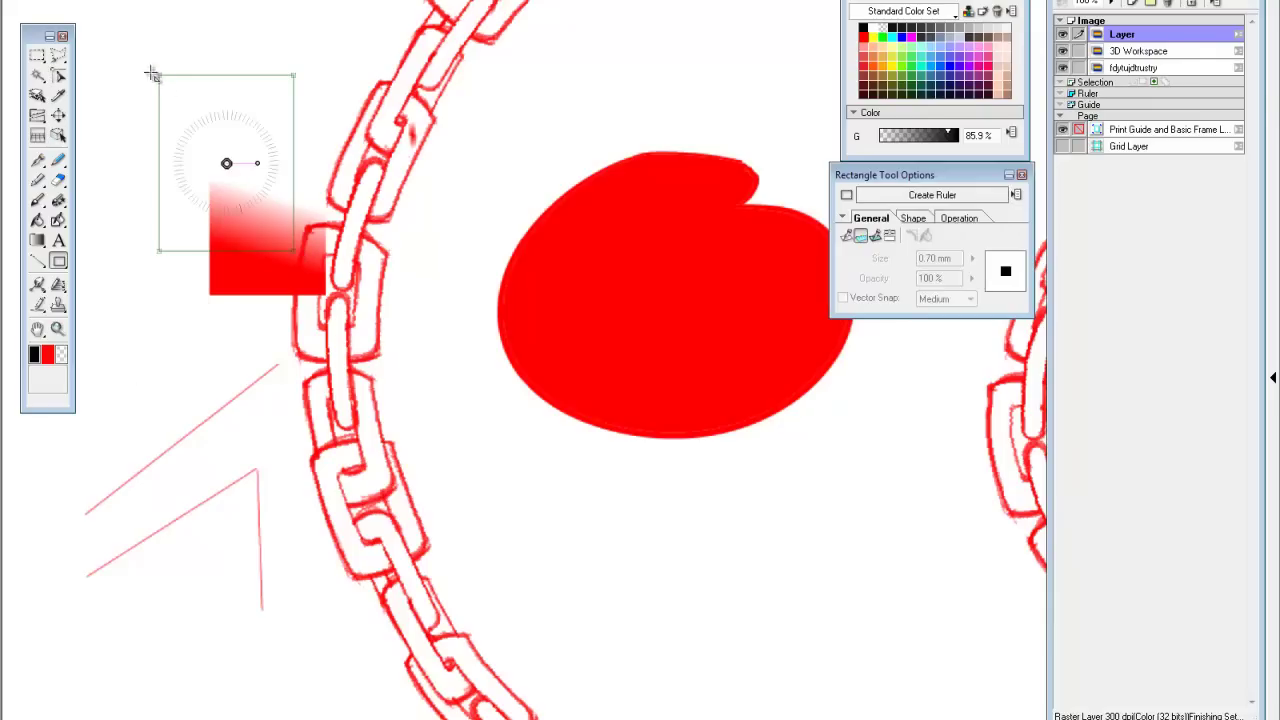
{"action": "left_click", "coordinate": [38, 160]}
{"action": "mouse_move", "coordinate": [158, 76]}
{"action": "left_mouse_down"}
{"action": "mouse_move", "coordinate": [108, 27]}
{"action": "mouse_move", "coordinate": [283, 76]}
{"action": "mouse_move", "coordinate": [316, 62]}
{"action": "mouse_move", "coordinate": [298, 76]}
{"action": "mouse_move", "coordinate": [310, 213]}
{"action": "mouse_move", "coordinate": [300, 247]}
{"action": "mouse_move", "coordinate": [160, 243]}
{"action": "mouse_move", "coordinate": [127, 108]}
{"action": "mouse_move", "coordinate": [138, 143]}
{"action": "left_mouse_up"}
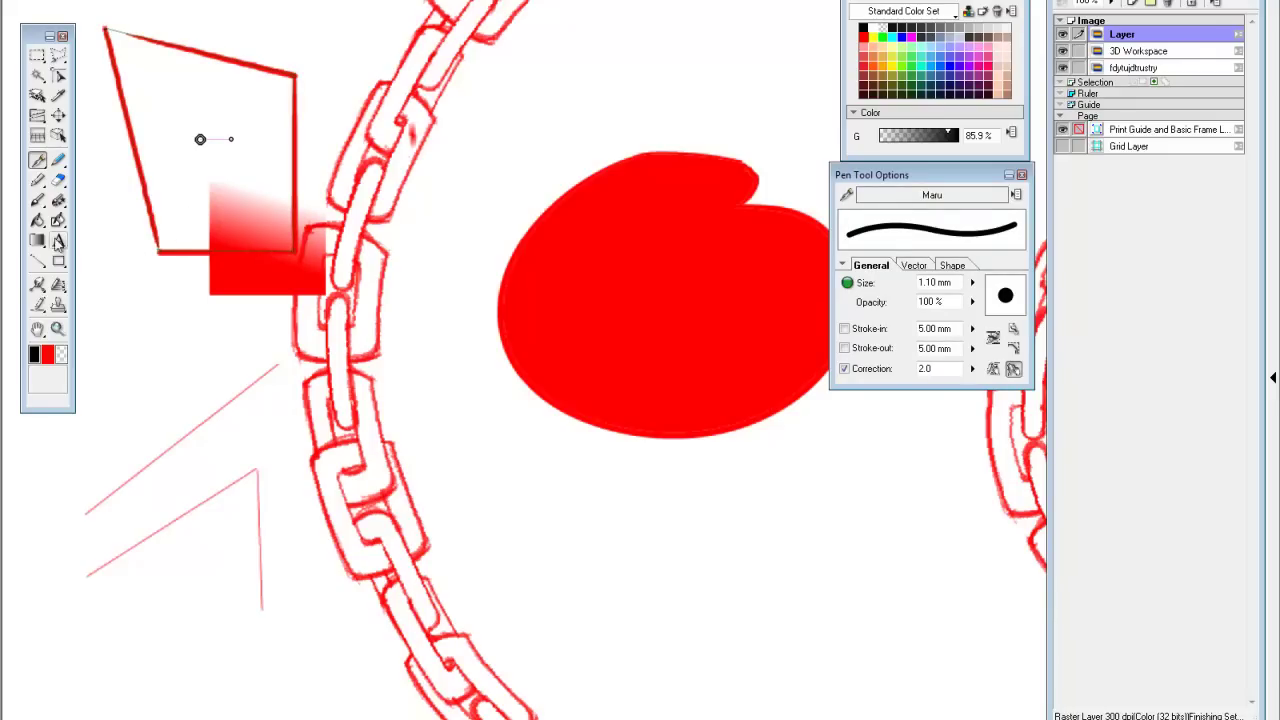
Step: Distort parts of the chain, the gradation's edge and the diagonal line using Distort (Light) with Narrow Center at 1.00 mm
{"action": "left_click", "coordinate": [40, 286]}
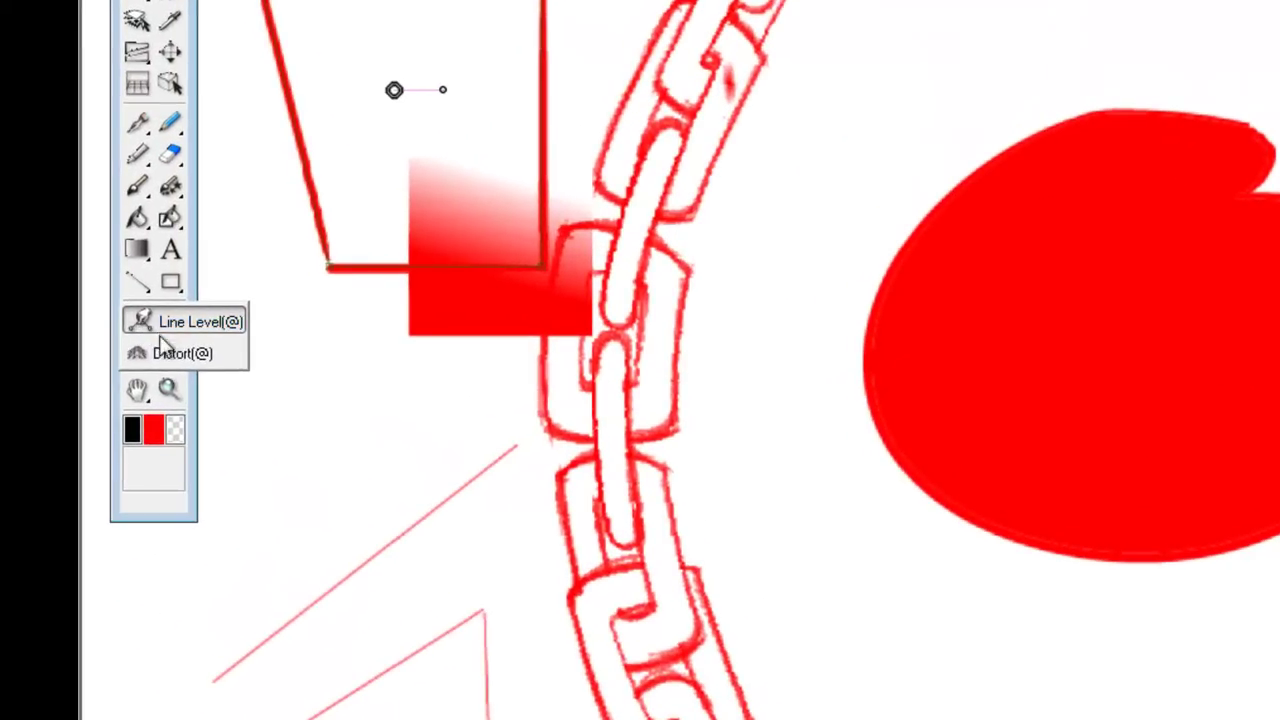
{"action": "left_click", "coordinate": [163, 354]}
{"action": "mouse_move", "coordinate": [447, 321]}
{"action": "left_mouse_down"}
{"action": "mouse_move", "coordinate": [589, 271]}
{"action": "mouse_move", "coordinate": [974, 220]}
{"action": "left_mouse_up"}
{"action": "left_click_drag", "start_coordinate": [760, 145], "coordinate": [467, 404]}
{"action": "left_click_drag", "start_coordinate": [743, 171], "coordinate": [494, 460]}
{"action": "left_click_drag", "start_coordinate": [757, 214], "coordinate": [452, 553]}
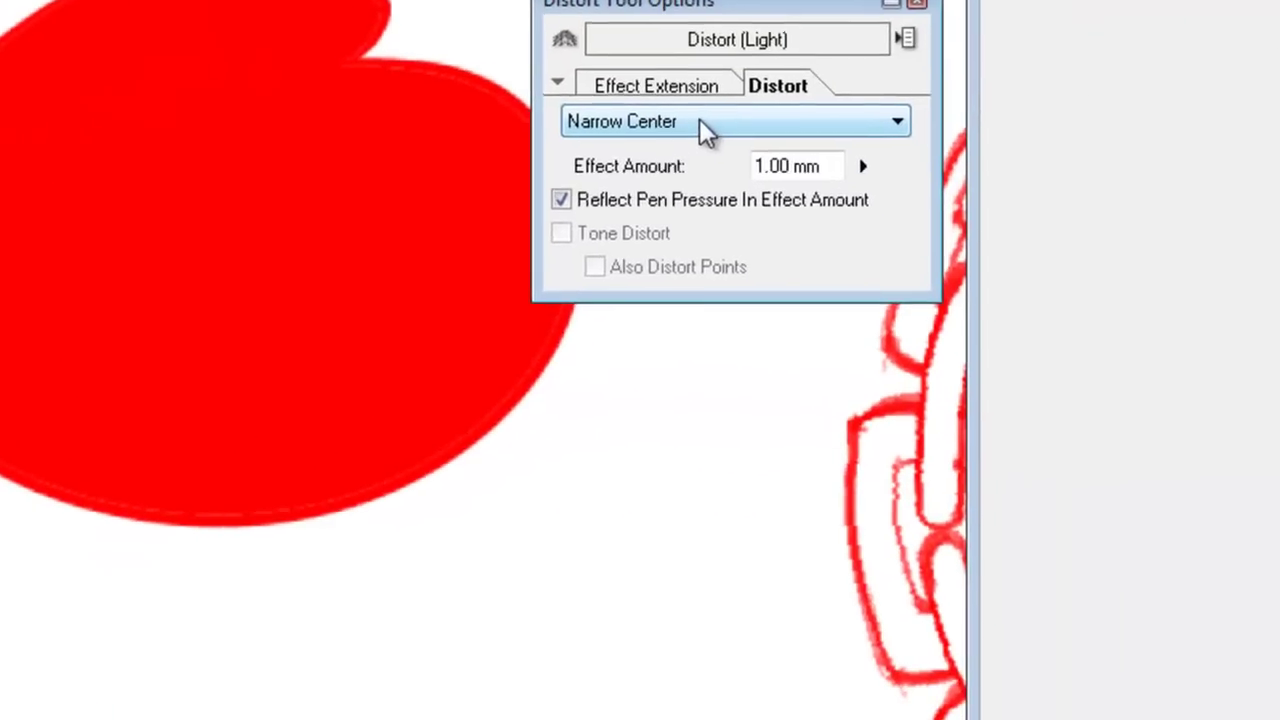
{"action": "left_click", "coordinate": [700, 122]}
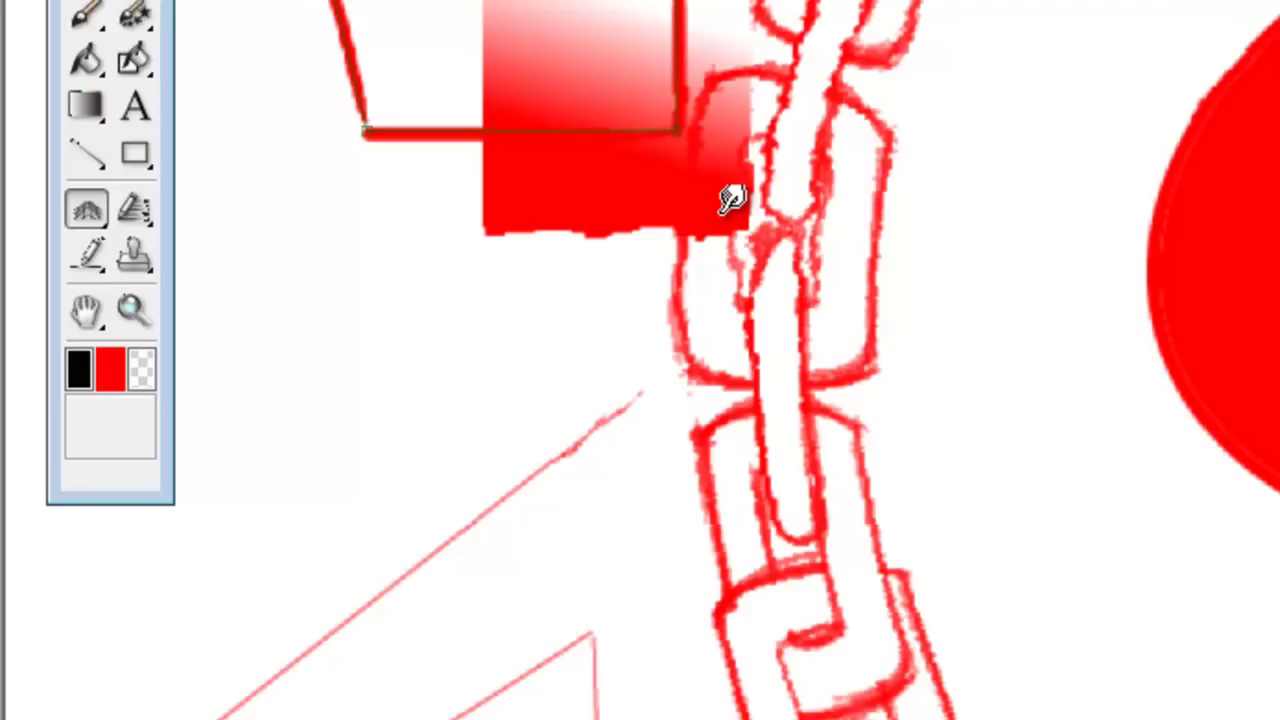
Step: Examine the Line Level tool's settings for the Fix Both Ends preset
{"action": "left_click", "coordinate": [98, 213]}
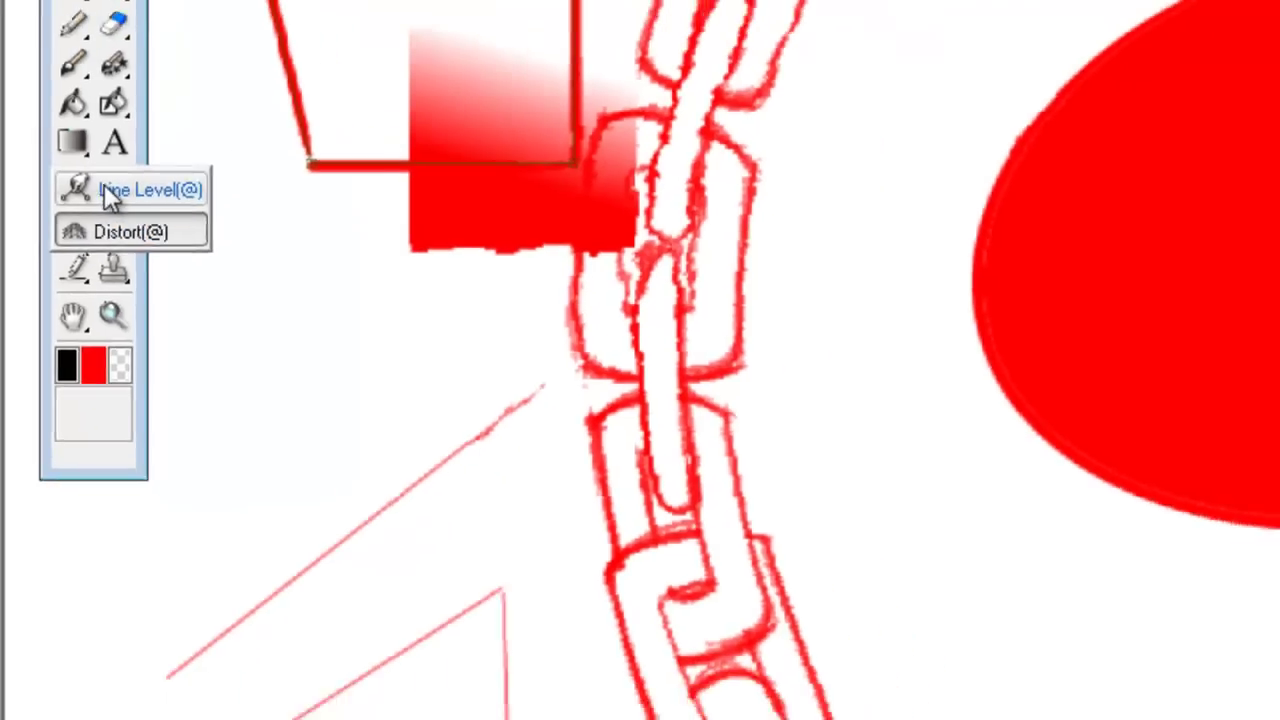
{"action": "left_click", "coordinate": [70, 264]}
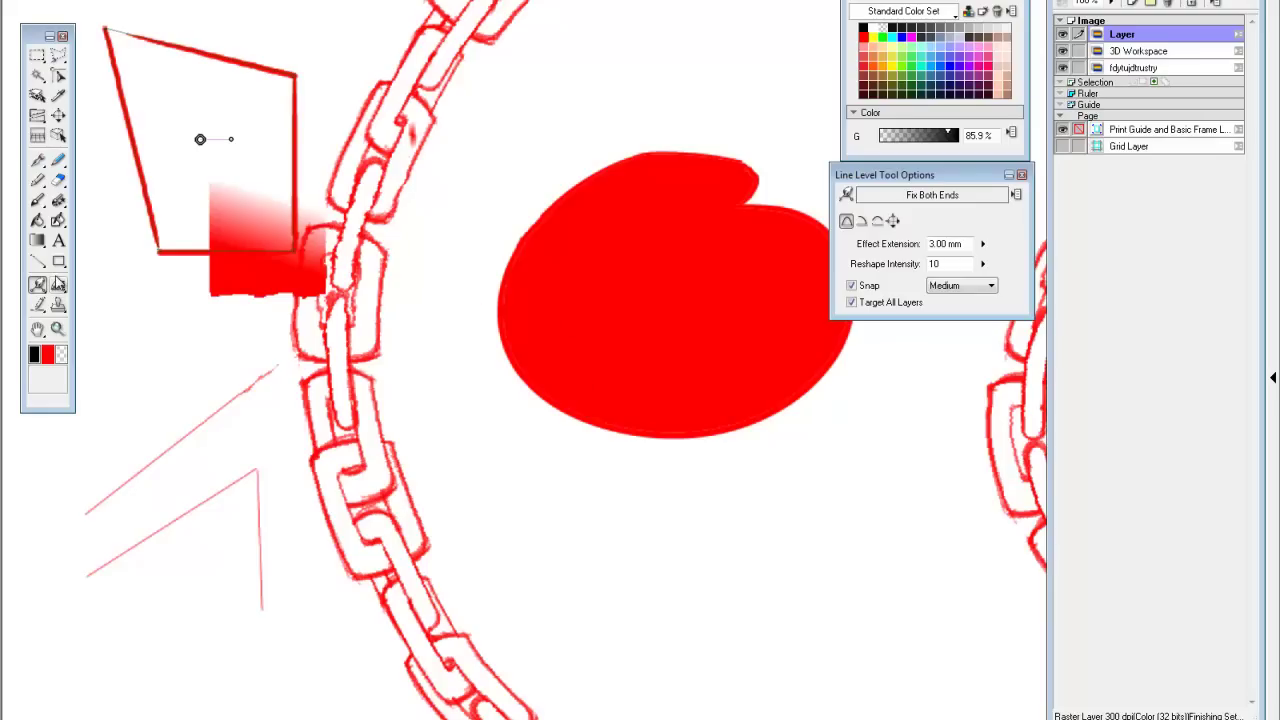
Step: Streak diagonal speed lines across the chain, the gradation and the red oval with Speed Lines (Small) at 1.00 mm
{"action": "left_click", "coordinate": [59, 287]}
{"action": "left_click", "coordinate": [115, 283]}
{"action": "left_click", "coordinate": [62, 291]}
{"action": "left_click", "coordinate": [92, 287]}
{"action": "left_click_drag", "start_coordinate": [205, 338], "coordinate": [500, 191]}
{"action": "mouse_move", "coordinate": [251, 343]}
{"action": "left_mouse_down"}
{"action": "mouse_move", "coordinate": [496, 184]}
{"action": "mouse_move", "coordinate": [345, 290]}
{"action": "left_mouse_up"}
{"action": "left_click_drag", "start_coordinate": [430, 385], "coordinate": [848, 106]}
{"action": "left_click_drag", "start_coordinate": [372, 405], "coordinate": [844, 170]}
{"action": "mouse_move", "coordinate": [208, 541]}
{"action": "left_mouse_down"}
{"action": "mouse_move", "coordinate": [844, 161]}
{"action": "mouse_move", "coordinate": [491, 354]}
{"action": "left_mouse_up"}
{"action": "mouse_move", "coordinate": [232, 452]}
{"action": "left_mouse_down"}
{"action": "mouse_move", "coordinate": [285, 440]}
{"action": "mouse_move", "coordinate": [500, 325]}
{"action": "left_mouse_up"}
{"action": "left_click_drag", "start_coordinate": [297, 440], "coordinate": [389, 391]}
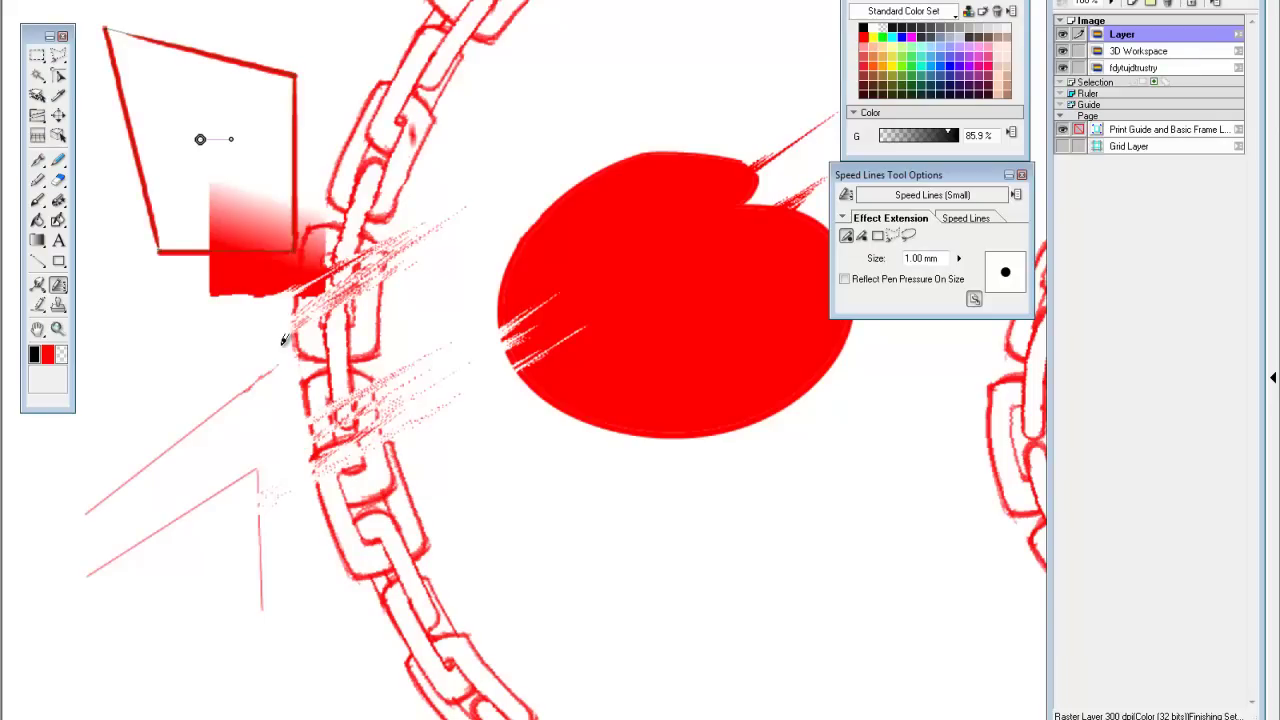
Step: Soften the chain links and the nearby gradation edge with Blur (Small) at 1.00 mm
{"action": "left_click_drag", "start_coordinate": [57, 287], "coordinate": [86, 247]}
{"action": "mouse_move", "coordinate": [330, 219]}
{"action": "left_mouse_down"}
{"action": "mouse_move", "coordinate": [279, 333]}
{"action": "mouse_move", "coordinate": [378, 245]}
{"action": "mouse_move", "coordinate": [303, 358]}
{"action": "mouse_move", "coordinate": [372, 279]}
{"action": "left_mouse_up"}
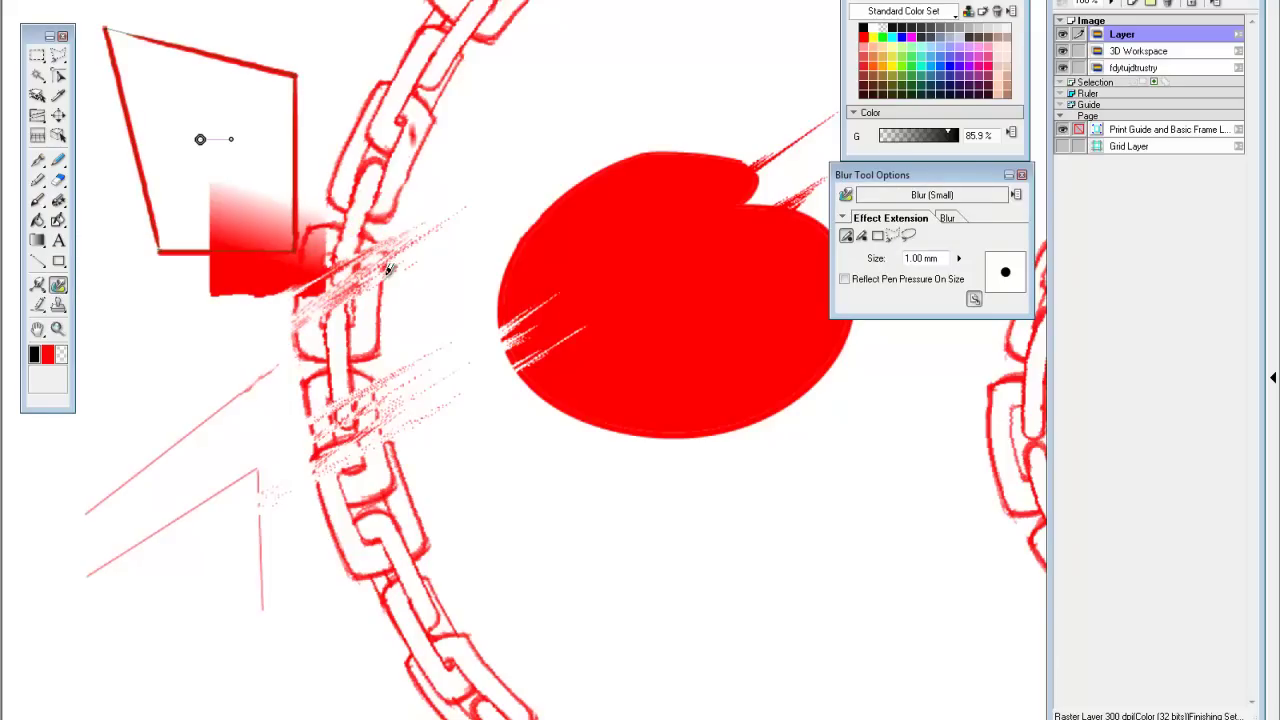
{"action": "scroll", "coordinate": [390, 270], "scroll_direction": "up", "scroll_amount": 5}
{"action": "mouse_move", "coordinate": [171, 391]}
{"action": "left_mouse_down"}
{"action": "mouse_move", "coordinate": [117, 427]}
{"action": "mouse_move", "coordinate": [76, 441]}
{"action": "mouse_move", "coordinate": [138, 385]}
{"action": "mouse_move", "coordinate": [190, 381]}
{"action": "left_mouse_up"}
{"action": "left_click_drag", "start_coordinate": [314, 391], "coordinate": [460, 406]}
{"action": "mouse_move", "coordinate": [545, 340]}
{"action": "left_mouse_down"}
{"action": "mouse_move", "coordinate": [588, 378]}
{"action": "mouse_move", "coordinate": [600, 420]}
{"action": "left_mouse_up"}
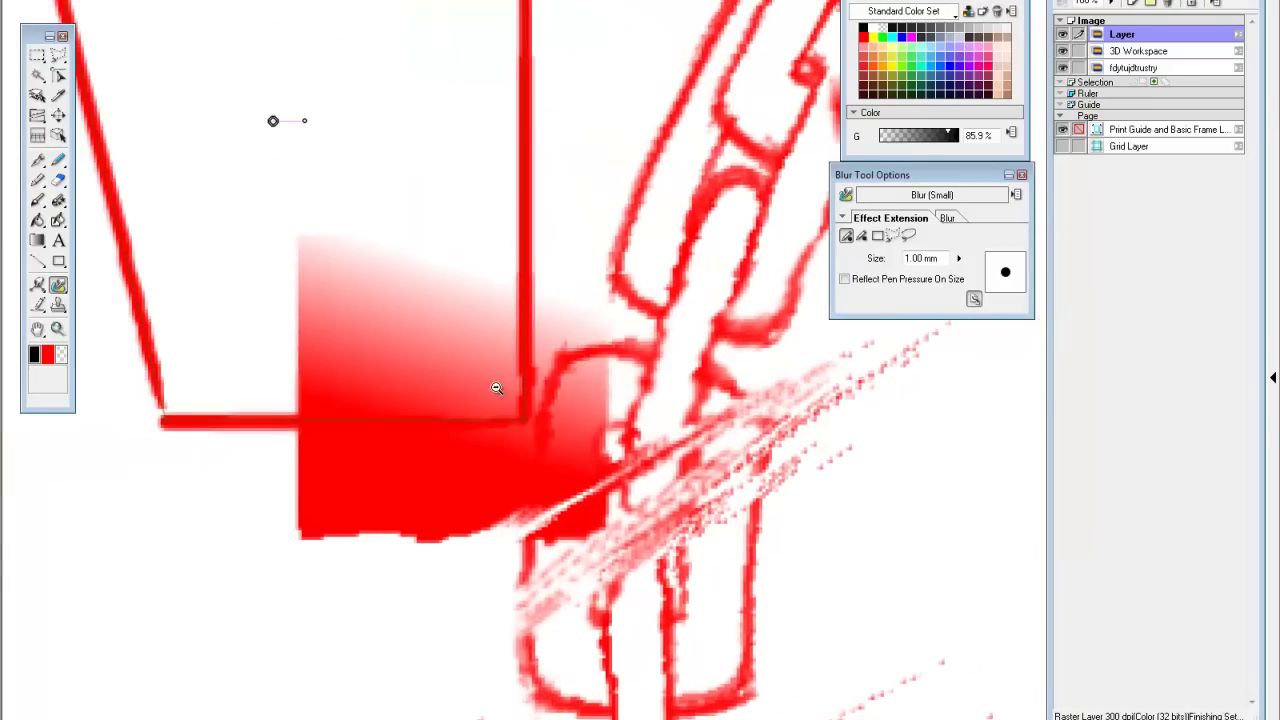
{"action": "scroll", "coordinate": [479, 382], "scroll_direction": "down", "scroll_amount": 3}
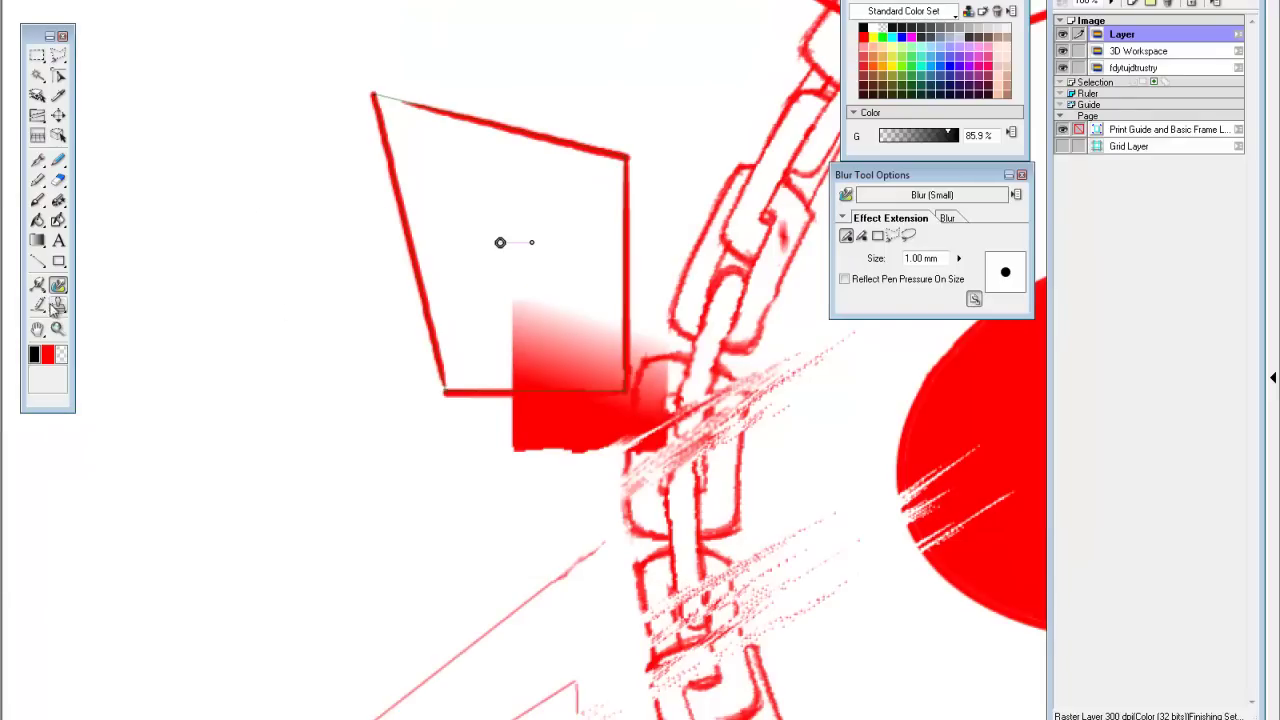
Step: Look over the Edit Line tool, the Join Line settings and the tools grouped with Stamp
{"action": "left_click", "coordinate": [62, 287]}
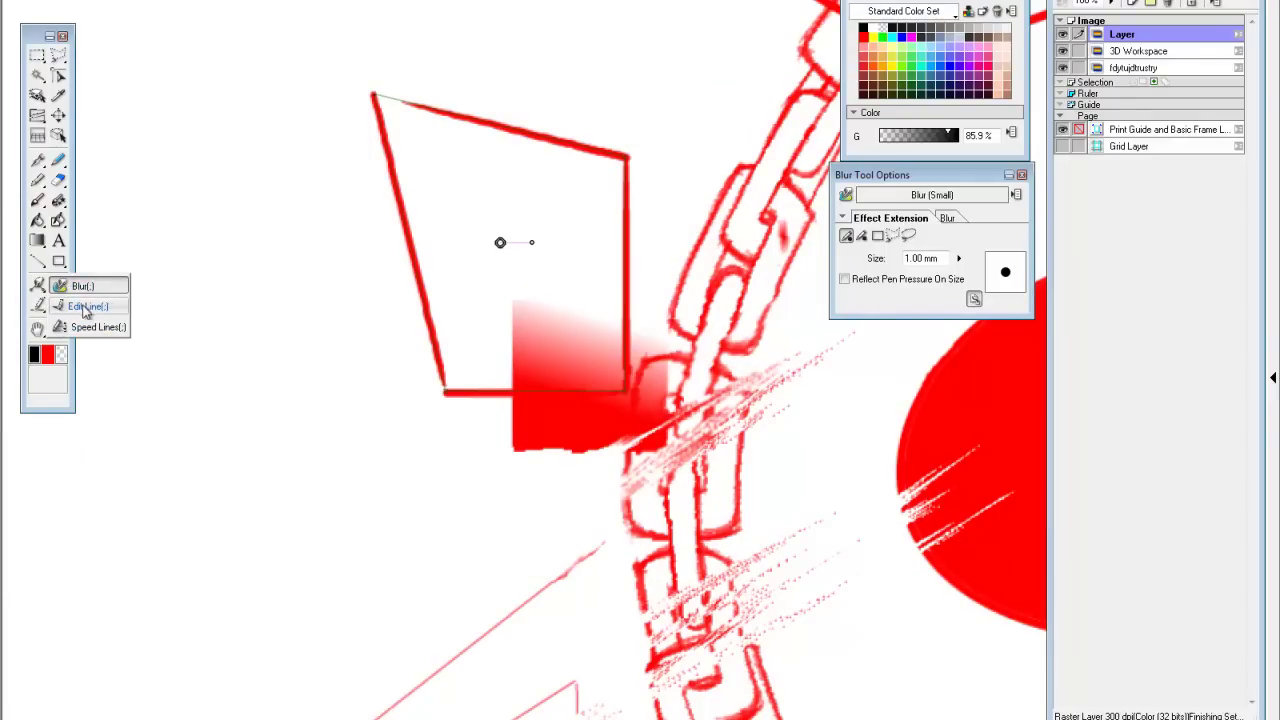
{"action": "left_click", "coordinate": [86, 311]}
{"action": "left_click", "coordinate": [40, 310]}
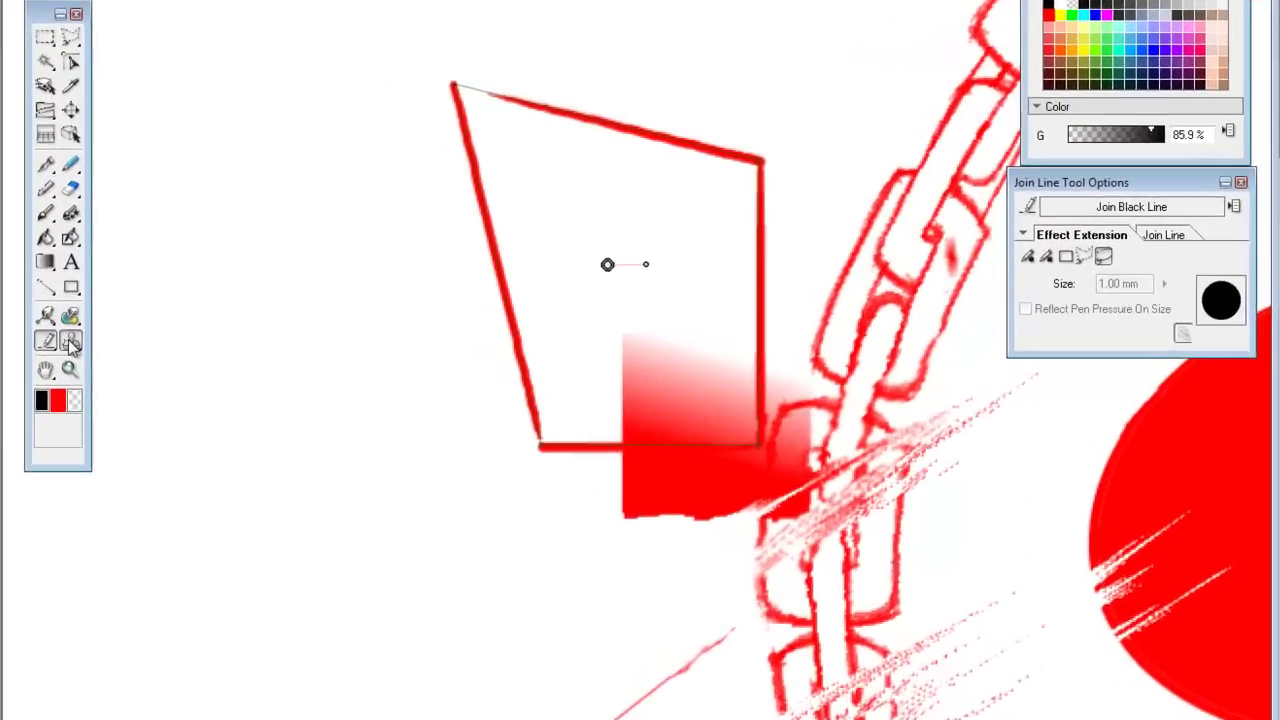
{"action": "left_click", "coordinate": [60, 306]}
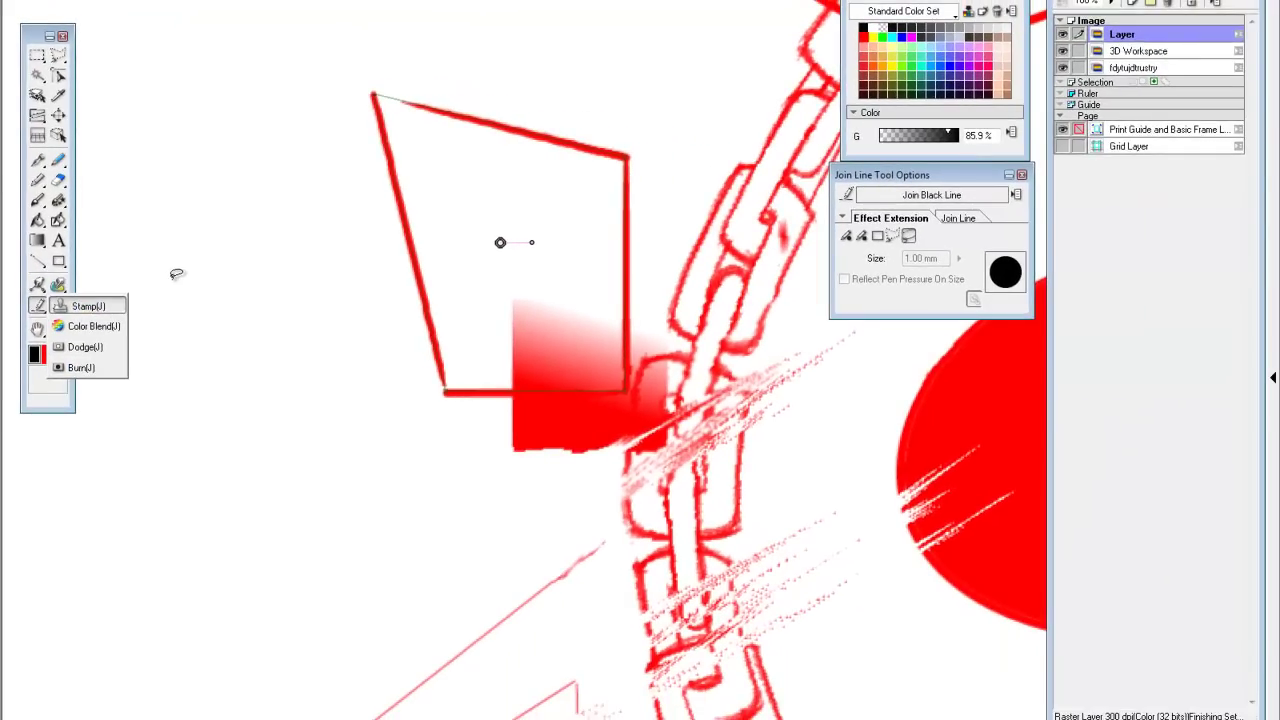
{"action": "left_click", "coordinate": [185, 270]}
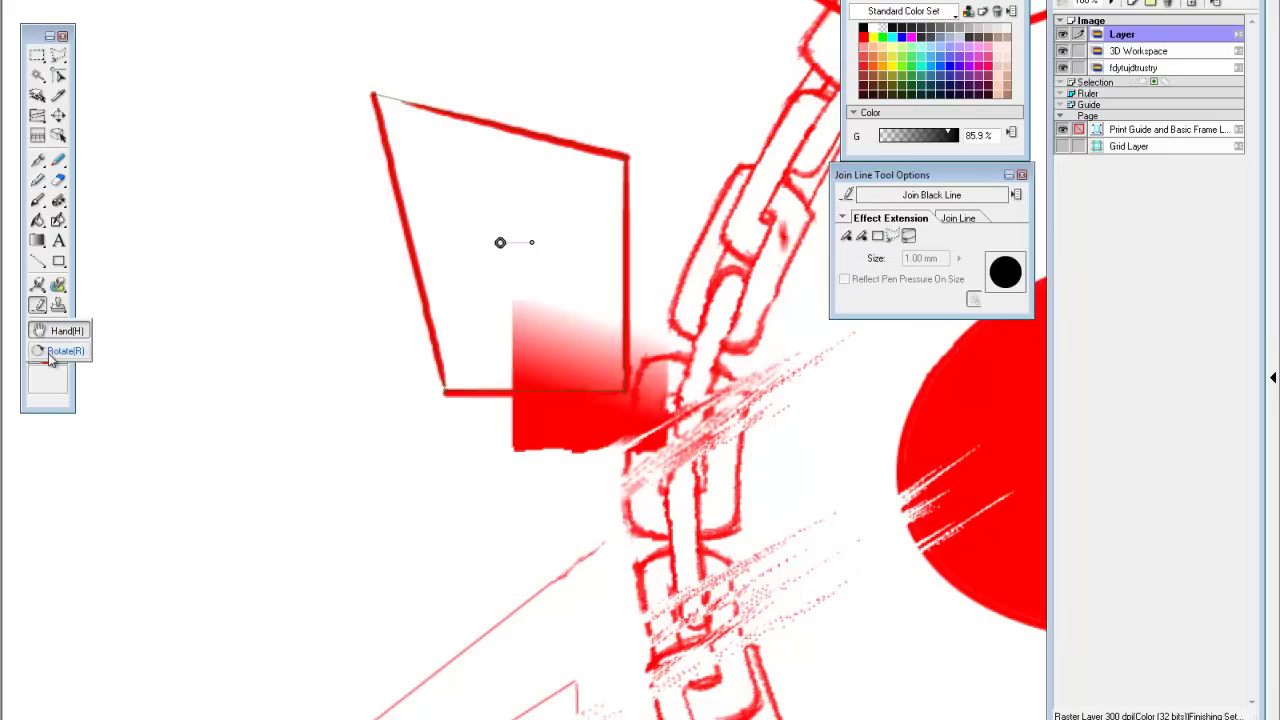
Step: Rotate the page view to angles of about 22, -45 and -18 degrees with the Rotate tool, and reset the angle to 0
{"action": "left_click", "coordinate": [55, 351]}
{"action": "left_click_drag", "start_coordinate": [213, 253], "coordinate": [238, 149]}
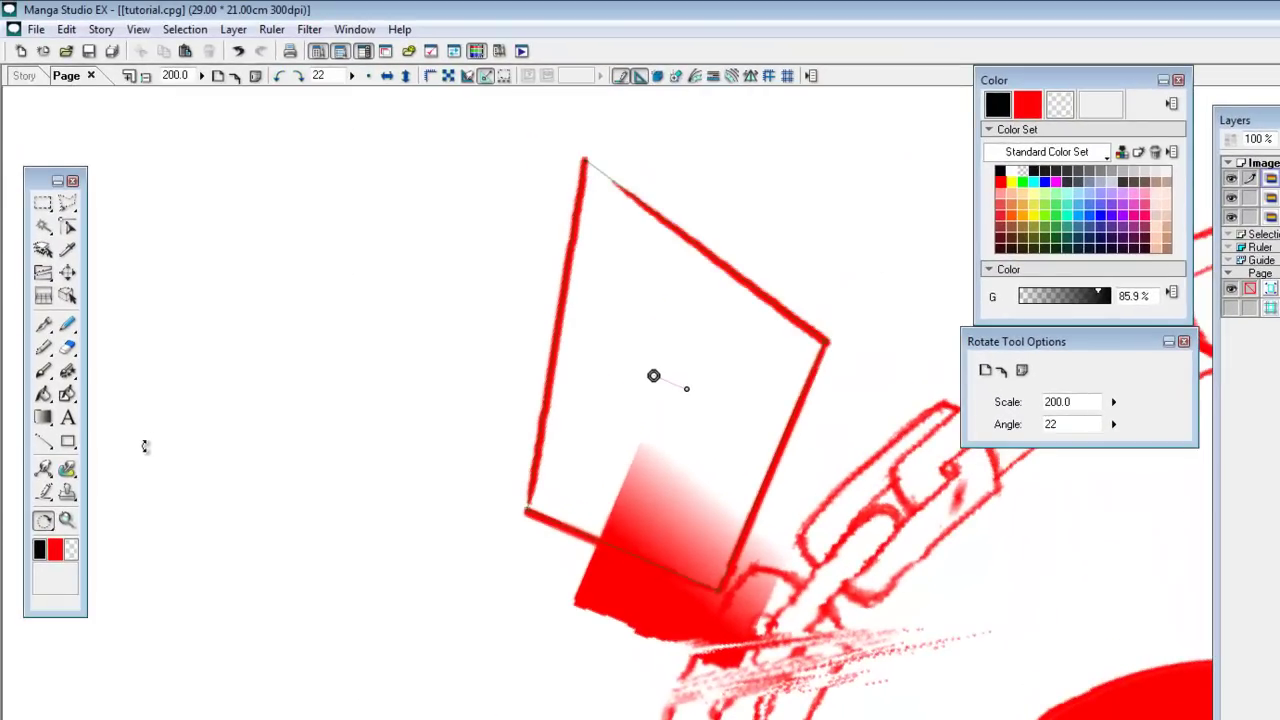
{"action": "left_click_drag", "start_coordinate": [149, 437], "coordinate": [357, 211]}
{"action": "left_click_drag", "start_coordinate": [351, 75], "coordinate": [389, 131]}
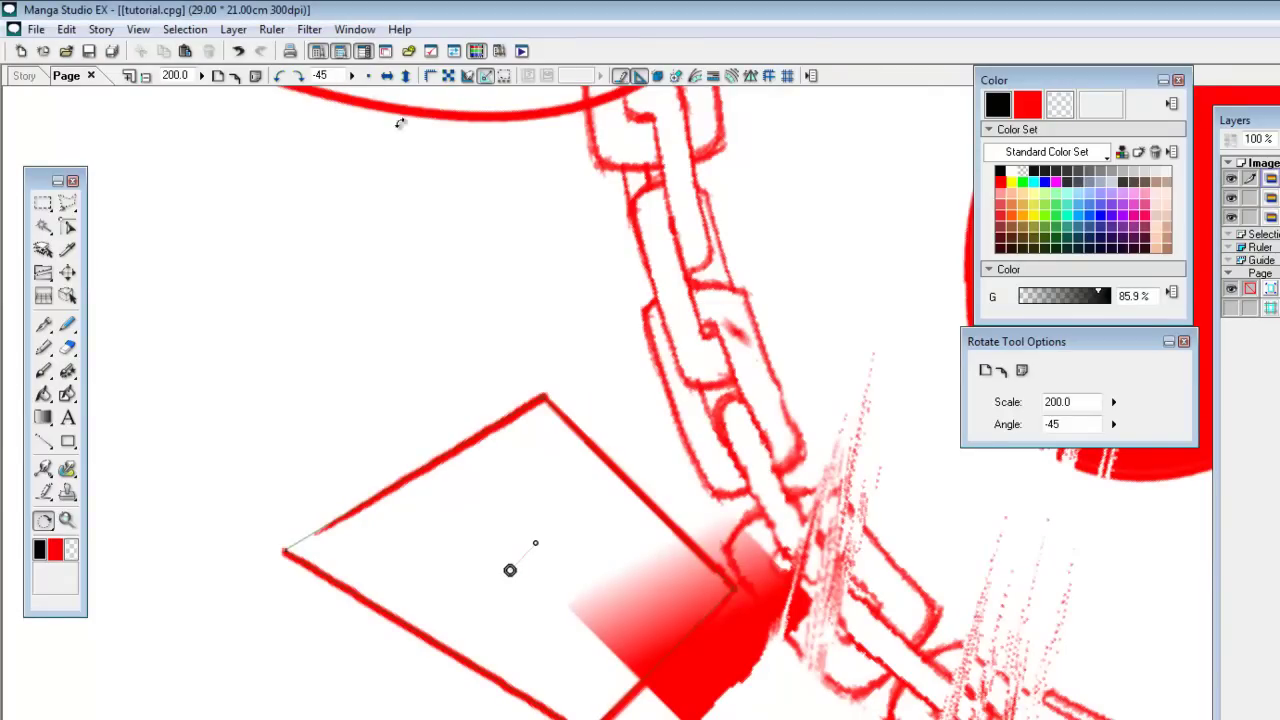
{"action": "mouse_move", "coordinate": [322, 167]}
{"action": "left_mouse_down"}
{"action": "mouse_move", "coordinate": [363, 117]}
{"action": "mouse_move", "coordinate": [320, 164]}
{"action": "left_mouse_up"}
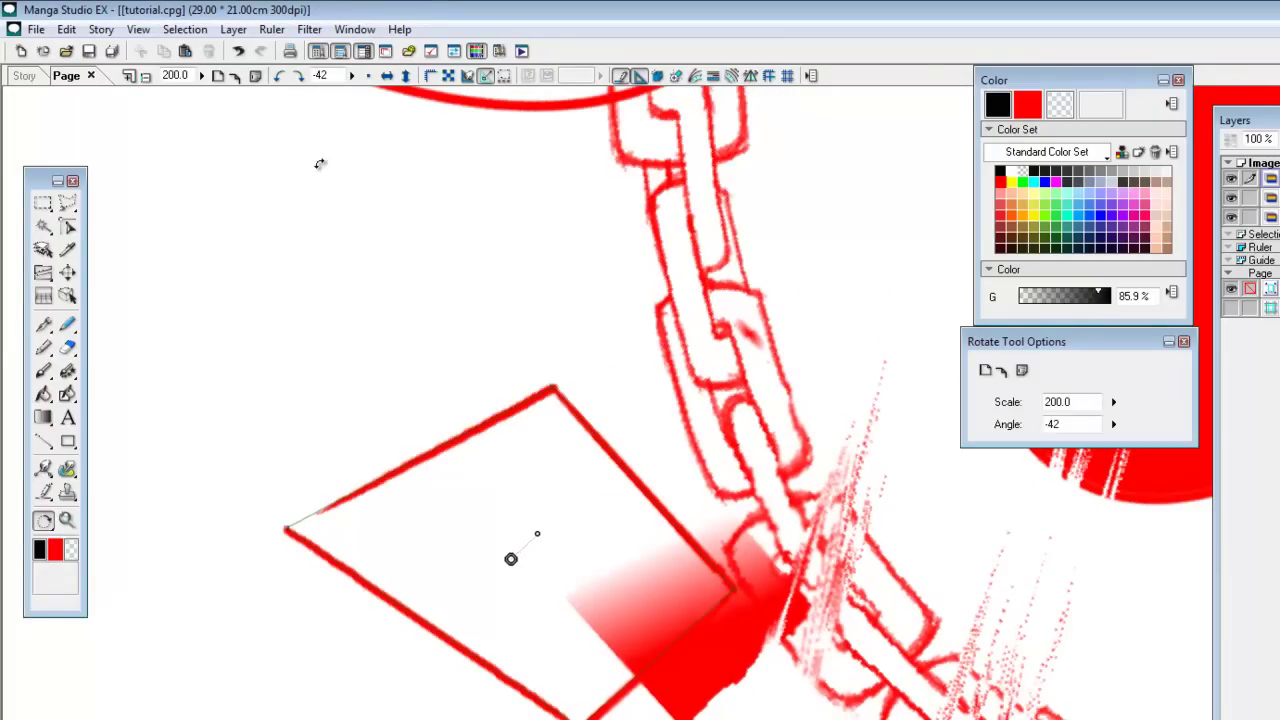
{"action": "left_click_drag", "start_coordinate": [460, 294], "coordinate": [571, 169]}
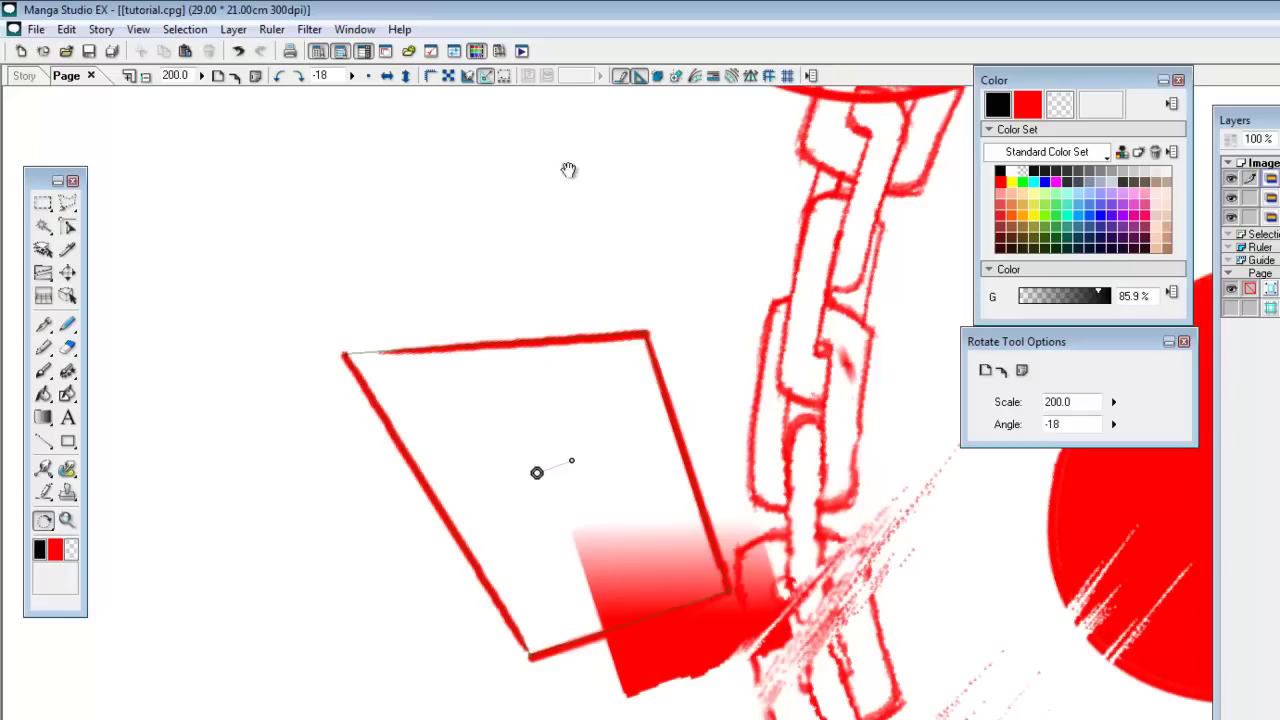
{"action": "left_click", "coordinate": [369, 78]}
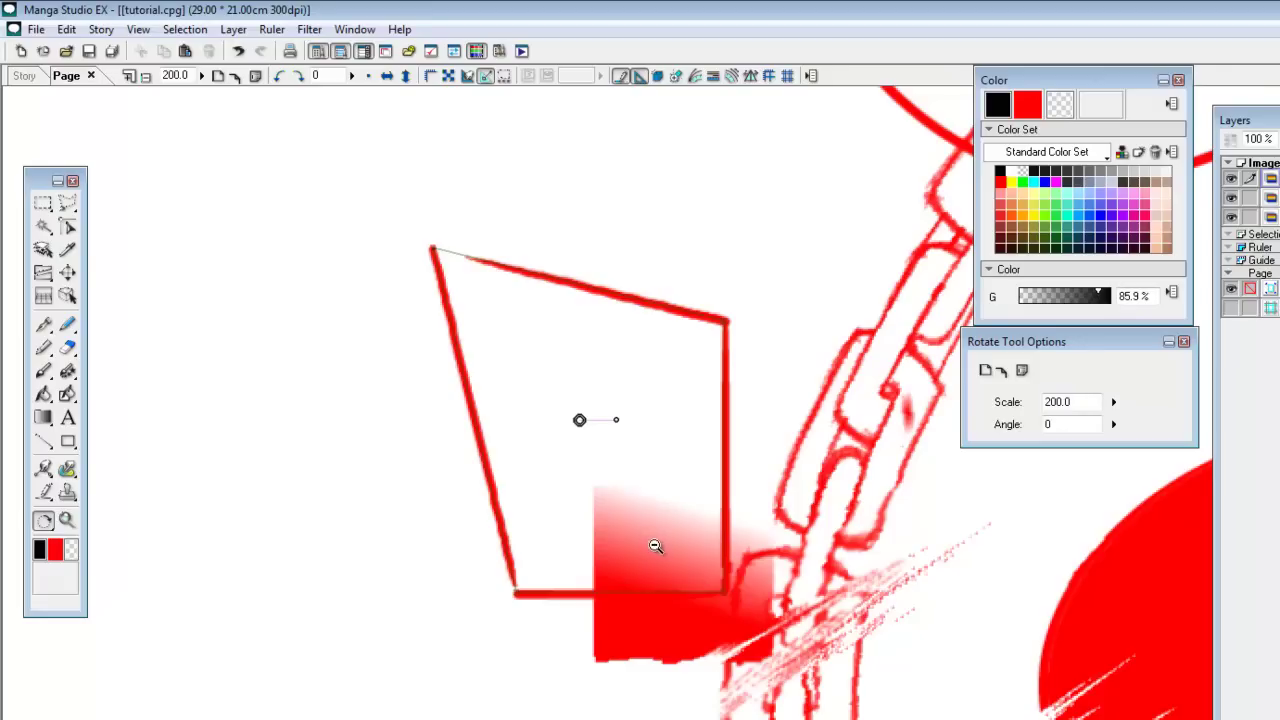
Step: Flip the page view horizontally and flip it back to its normal orientation
{"action": "scroll", "coordinate": [654, 543], "scroll_direction": "down", "scroll_amount": 3}
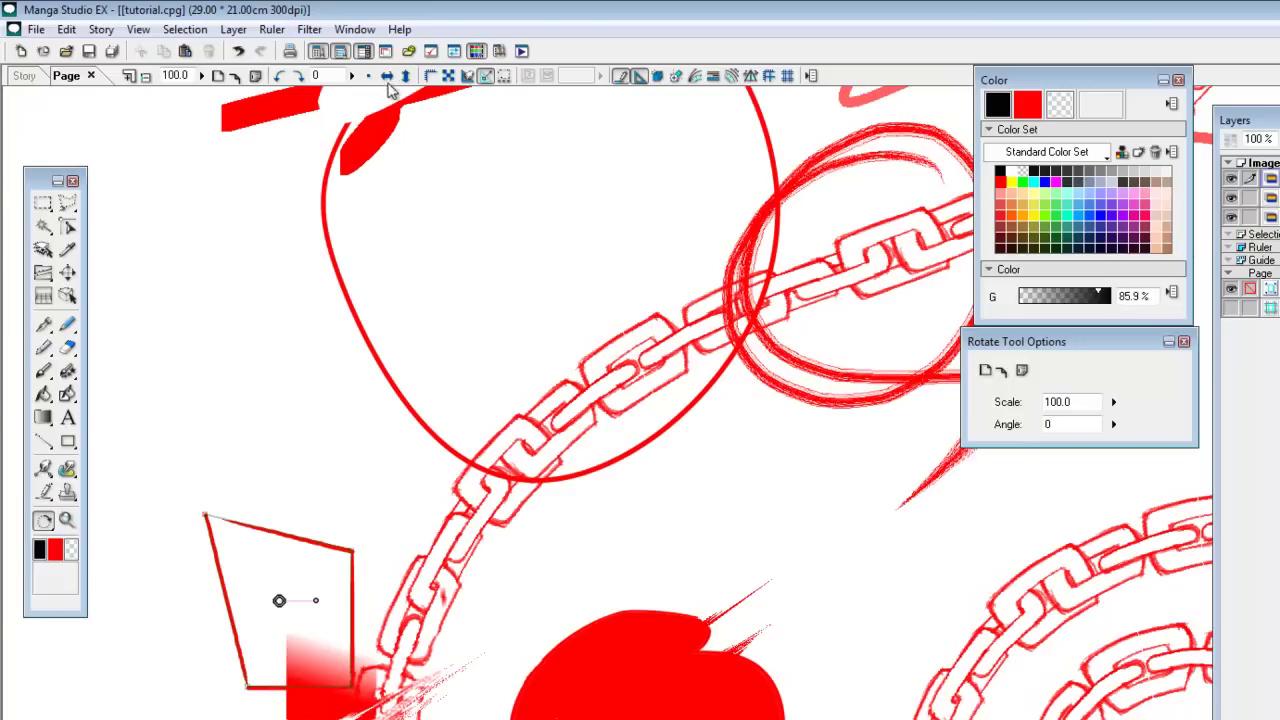
{"action": "left_click", "coordinate": [387, 75]}
{"action": "scroll", "coordinate": [620, 591], "scroll_direction": "down", "scroll_amount": 1}
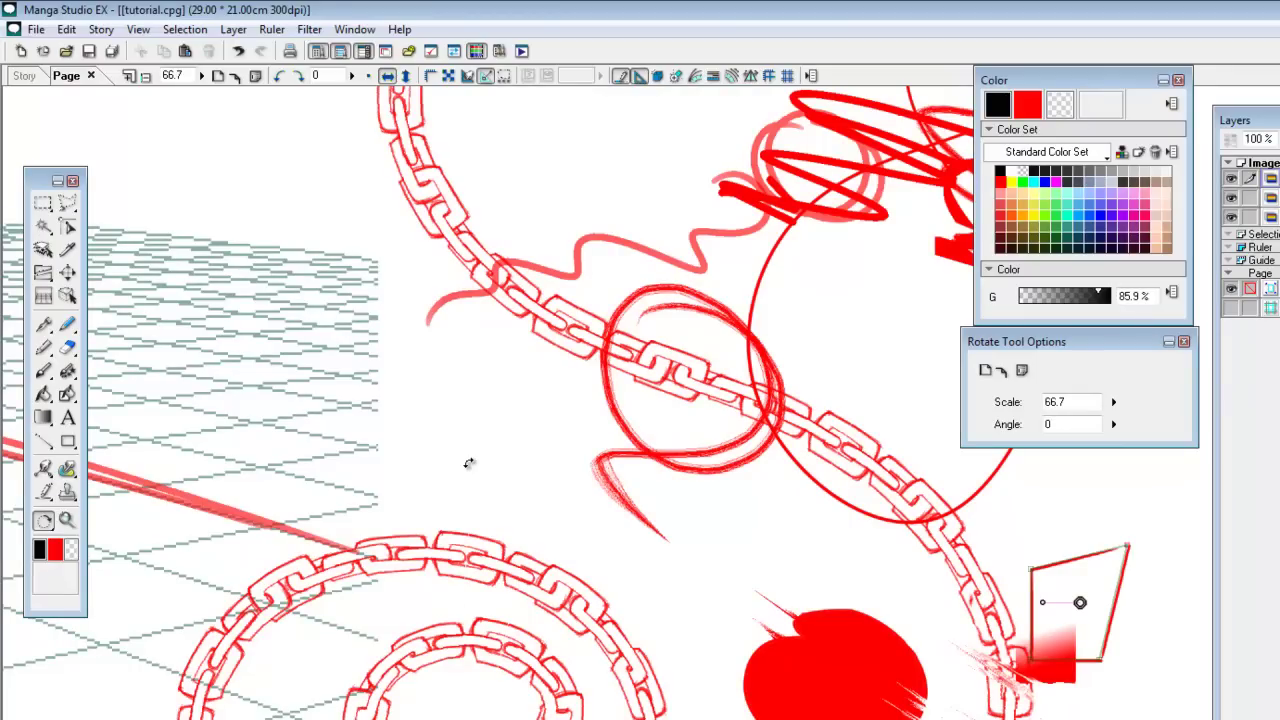
{"action": "left_click", "coordinate": [387, 76]}
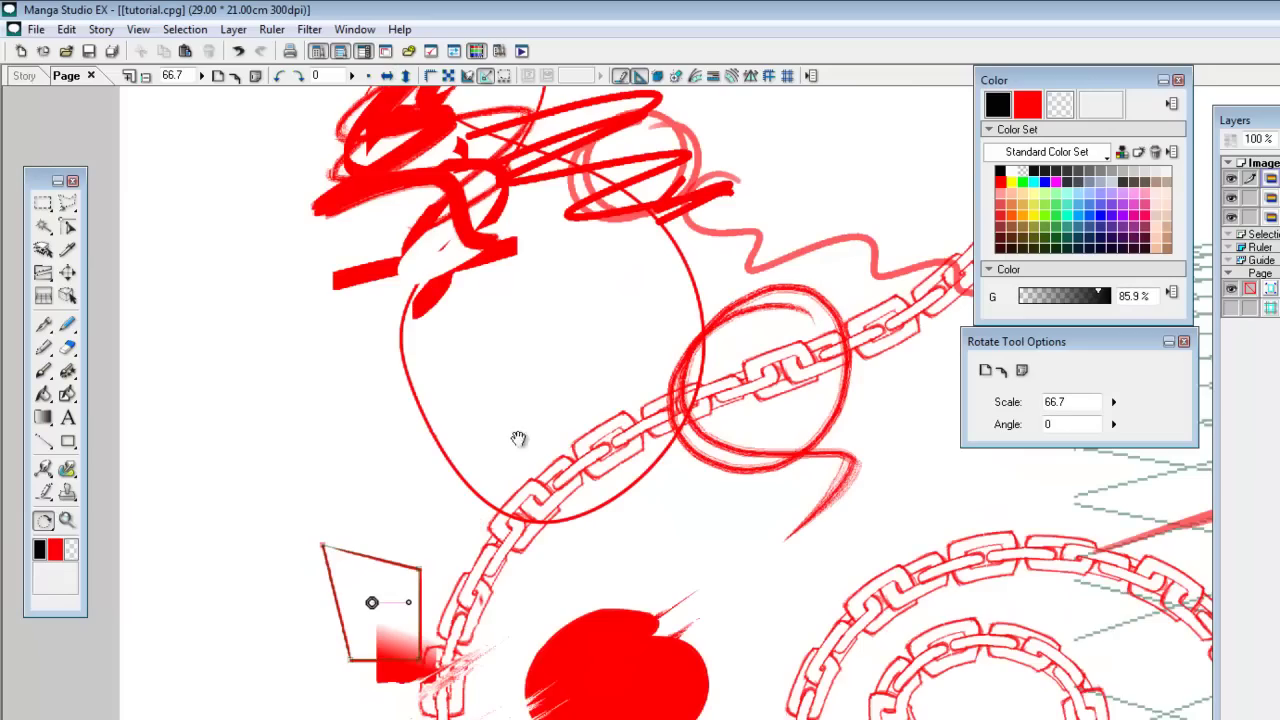
Step: Zoom the page out to 33.3% with the Zoom tool to bring the chain spiral and the perspective grid into view
{"action": "left_click_drag", "start_coordinate": [518, 470], "coordinate": [418, 467]}
{"action": "key", "text": "slash"}
{"action": "key", "text": "ctrl+minus"}
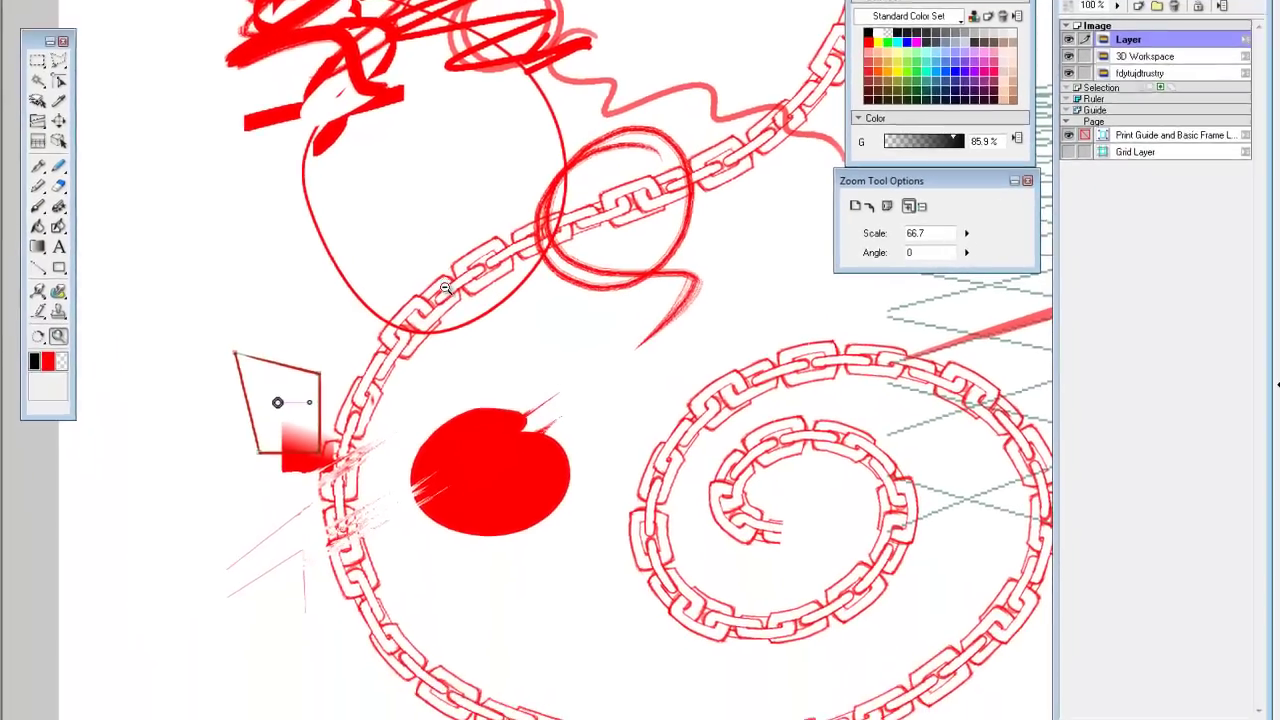
{"action": "key", "text": "ctrl+minus"}
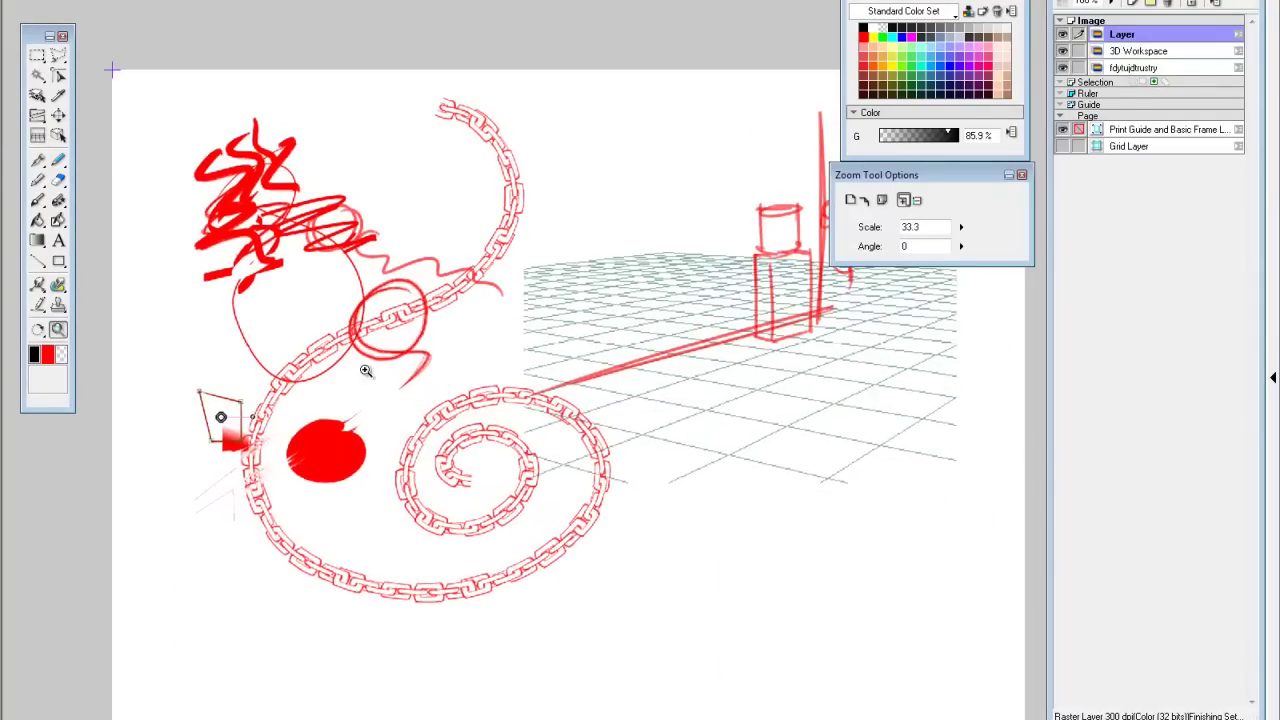